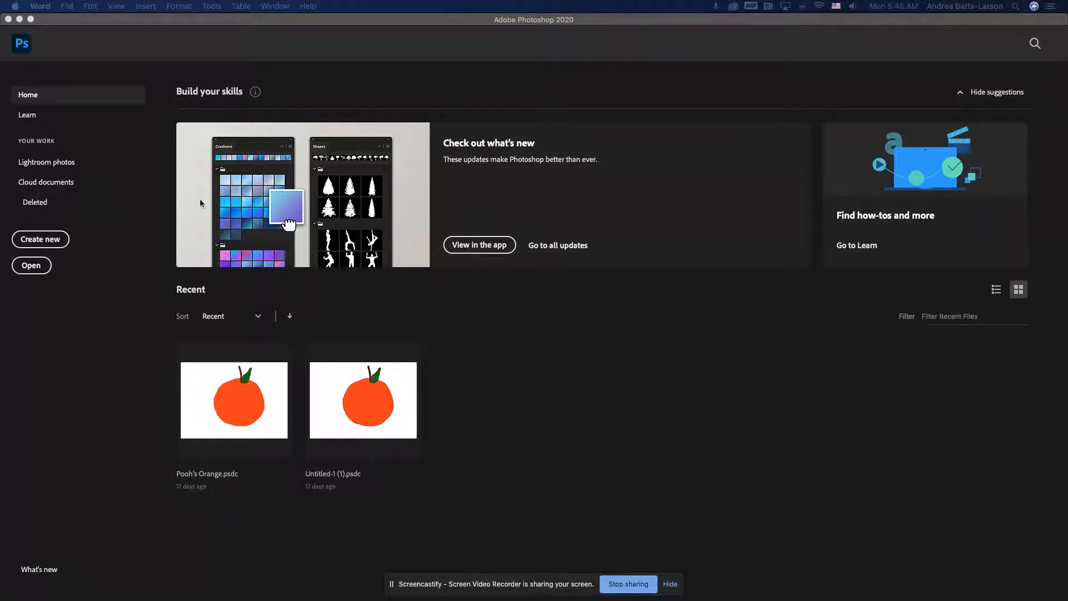
- Start a new document using the Web Most Common blank preset
left_click(46, 244)
left_click(46, 244)
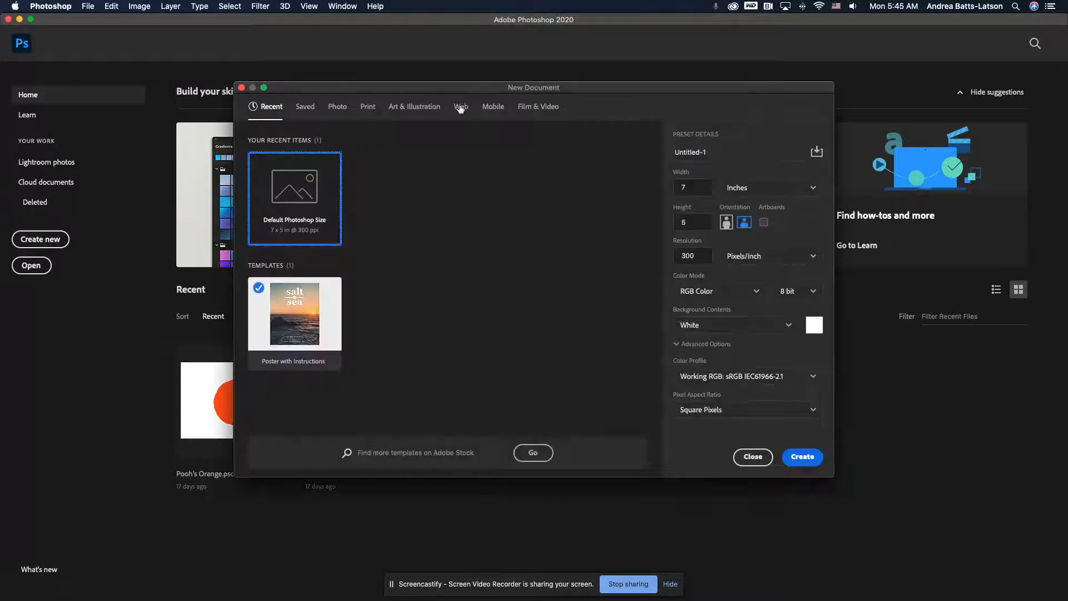
left_click_drag(356, 94, 273, 64)
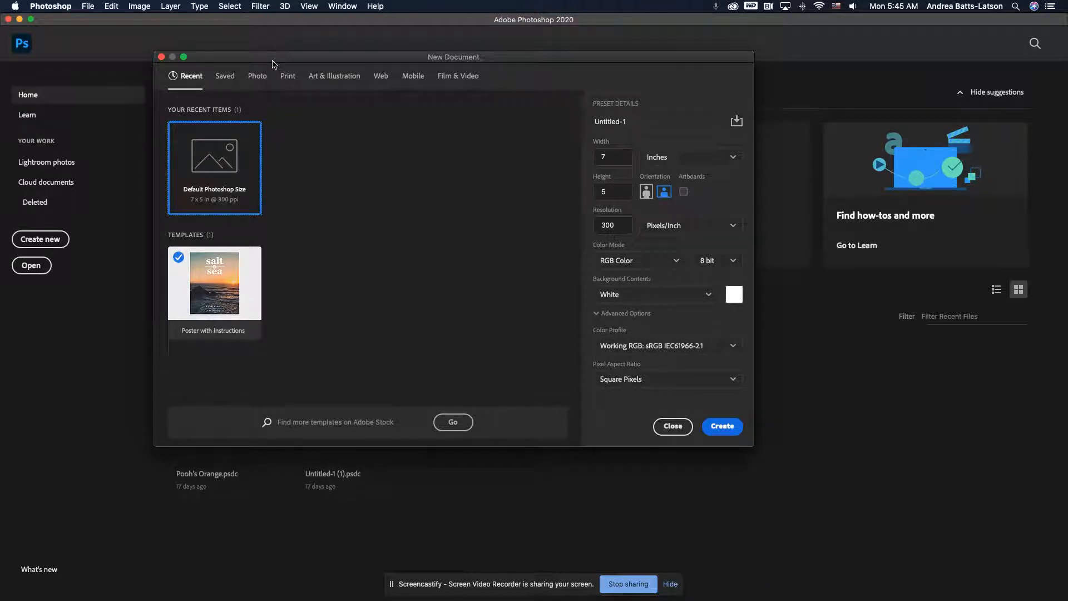
left_click(379, 84)
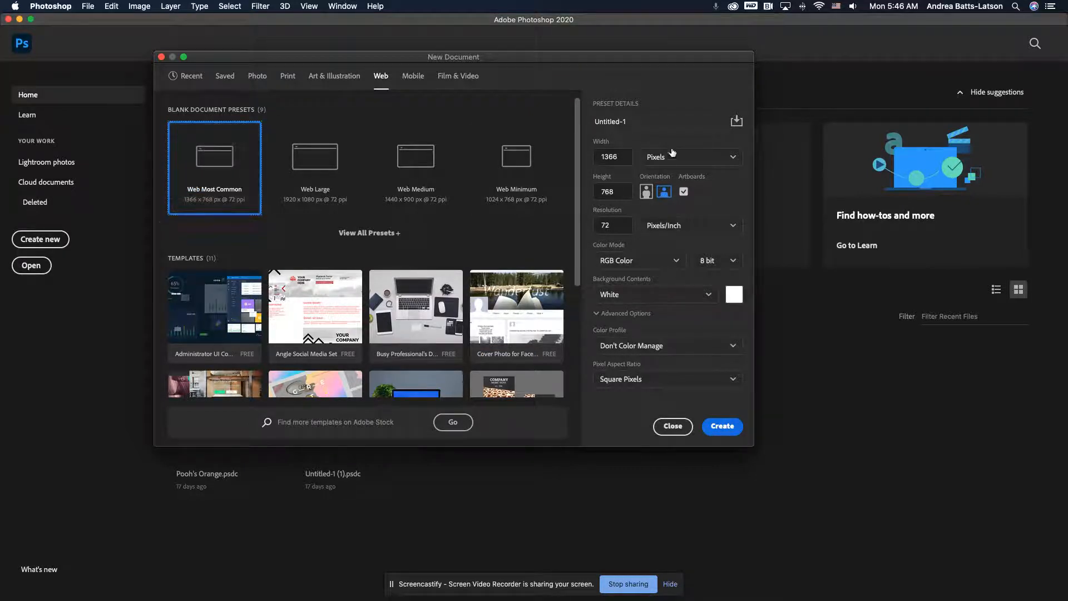
- Set the document's width to 900 pixels and height to 700 pixels, and create it
left_click(628, 158)
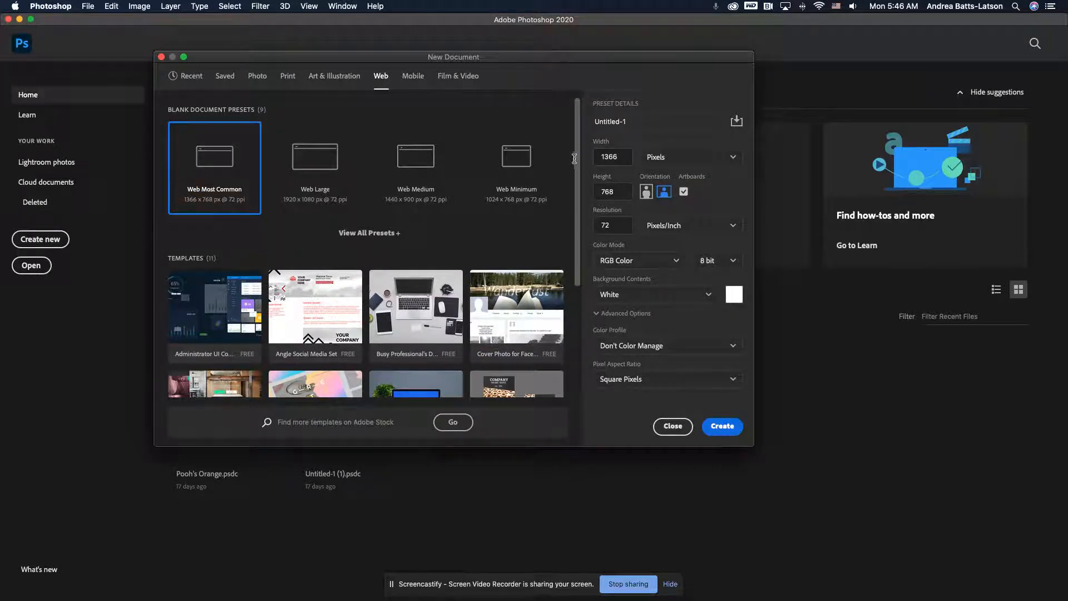
double_click(611, 156)
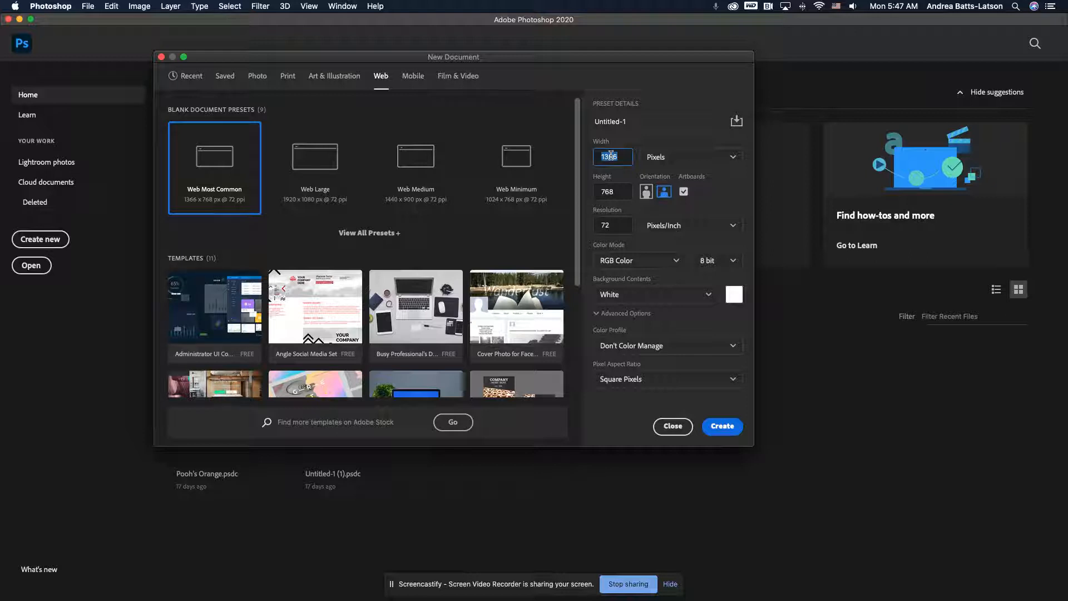
type("900")
left_click_drag(619, 192, 587, 191)
type("700")
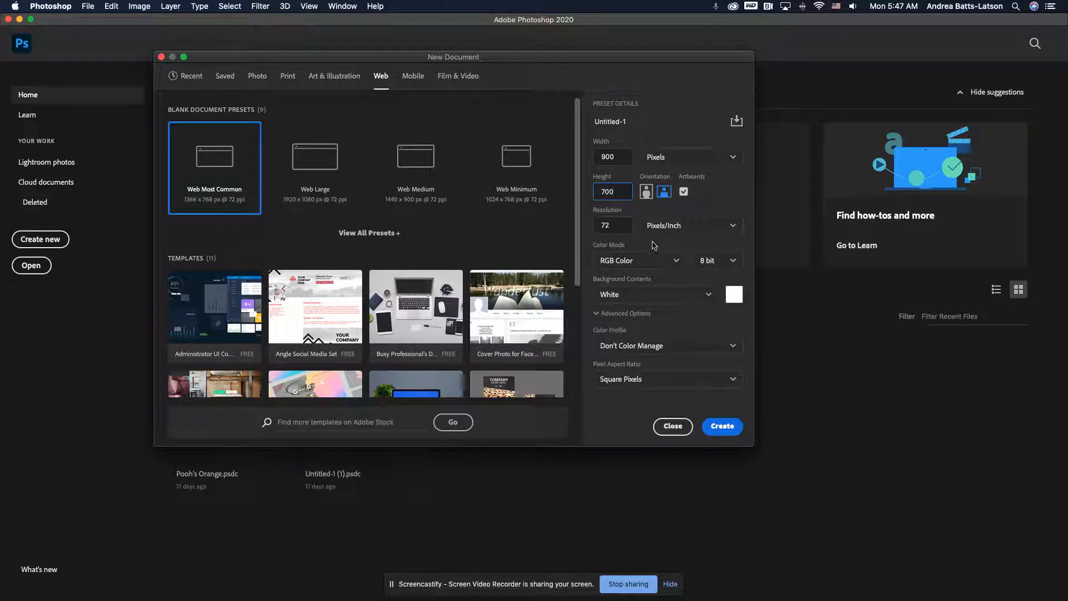
left_click(722, 426)
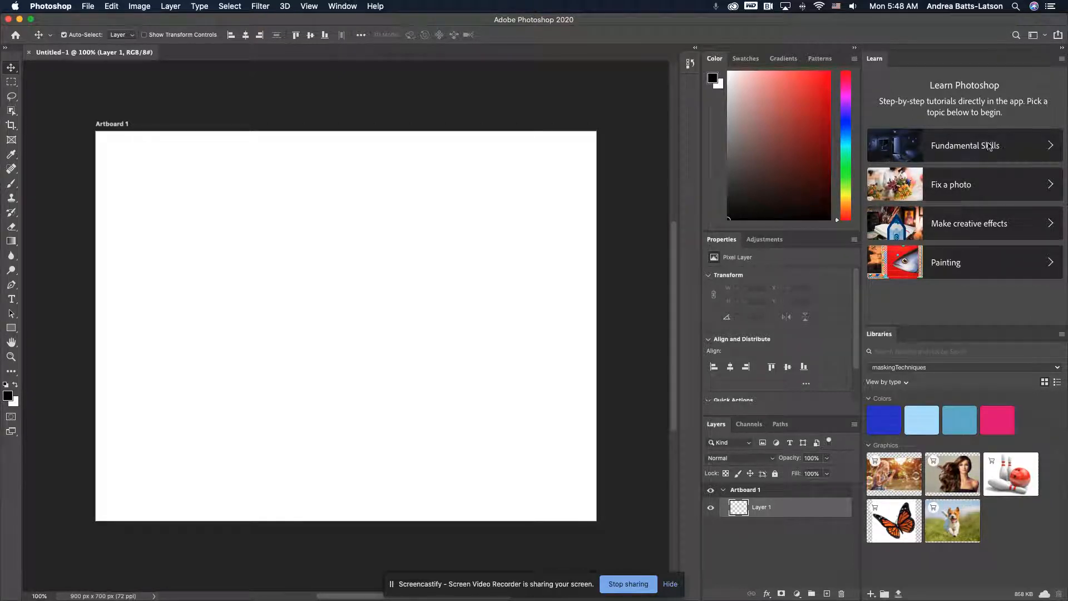
- Look through the Fundamental Skills tutorials offered in the Learn panel
left_click(1052, 147)
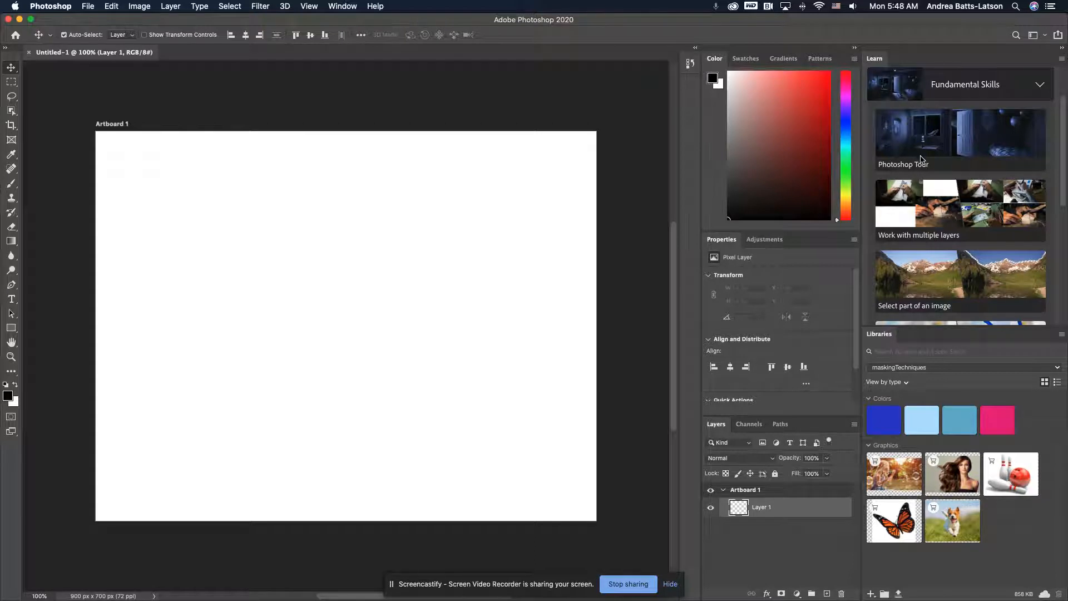
scroll(916, 161, "down", 2)
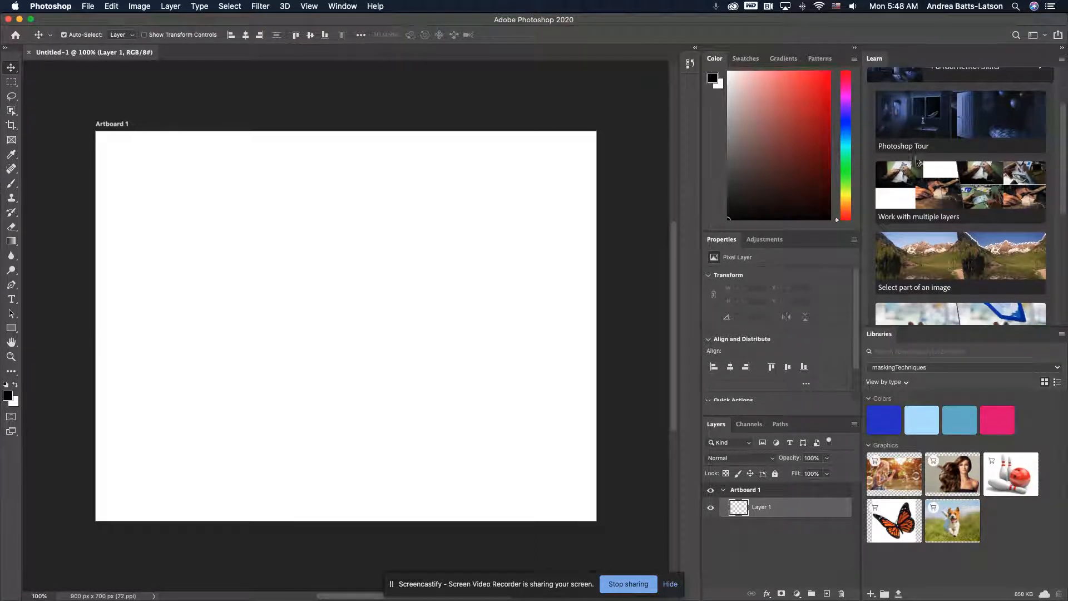
scroll(918, 161, "down", 2)
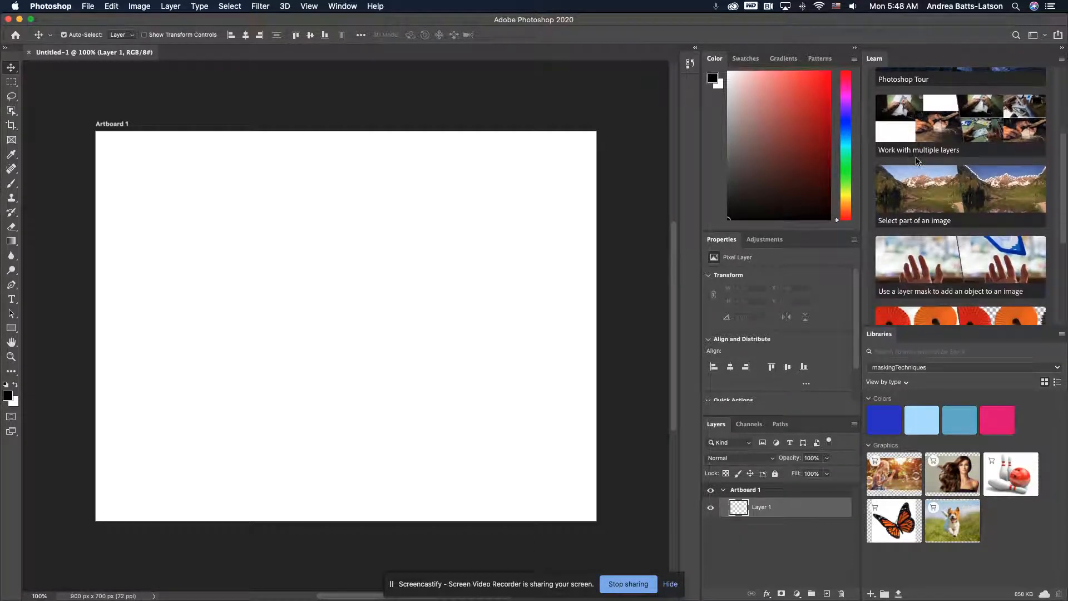
scroll(919, 162, "down", 4)
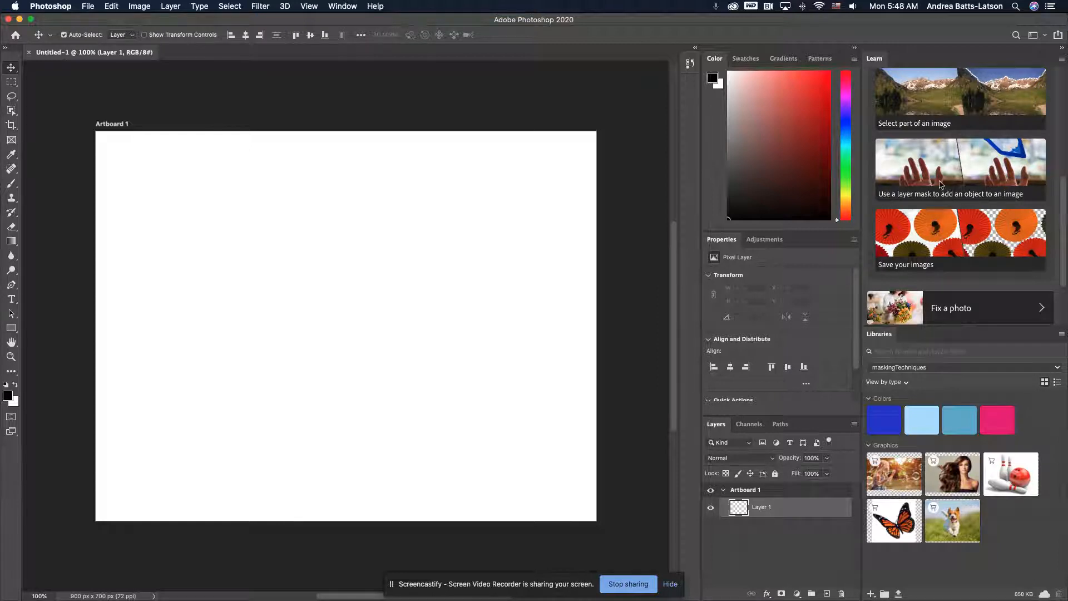
scroll(958, 217, "up", 5)
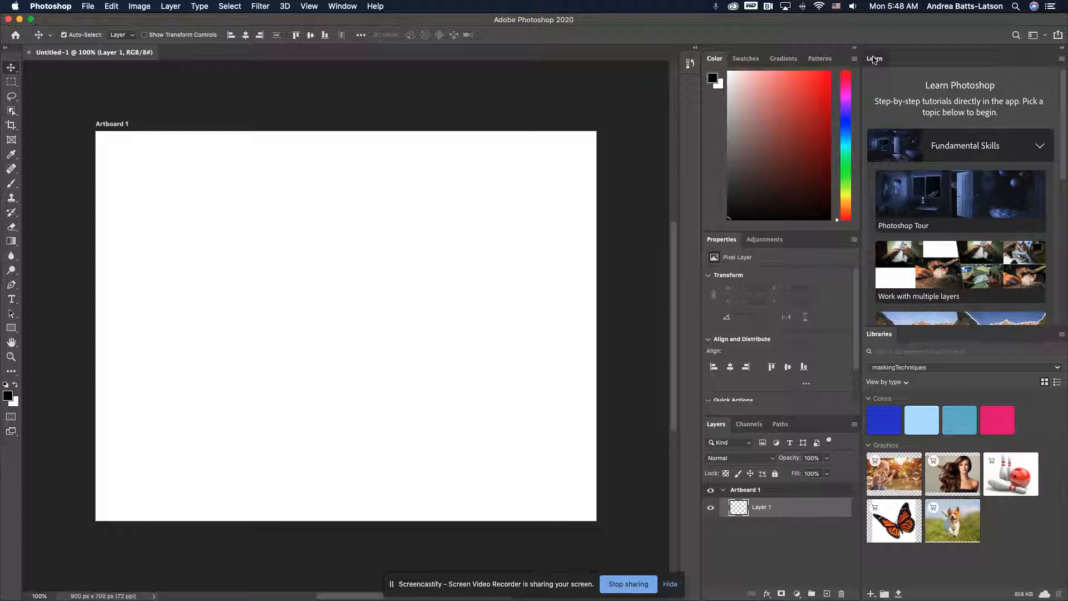
- Close the Learn panel group and dock the Libraries panel into the Color panel group
mouse_move(873, 58)
left_mouse_down()
mouse_move(899, 58)
mouse_move(829, 75)
mouse_move(405, 105)
mouse_move(876, 89)
mouse_move(878, 67)
left_mouse_up()
left_click(1063, 58)
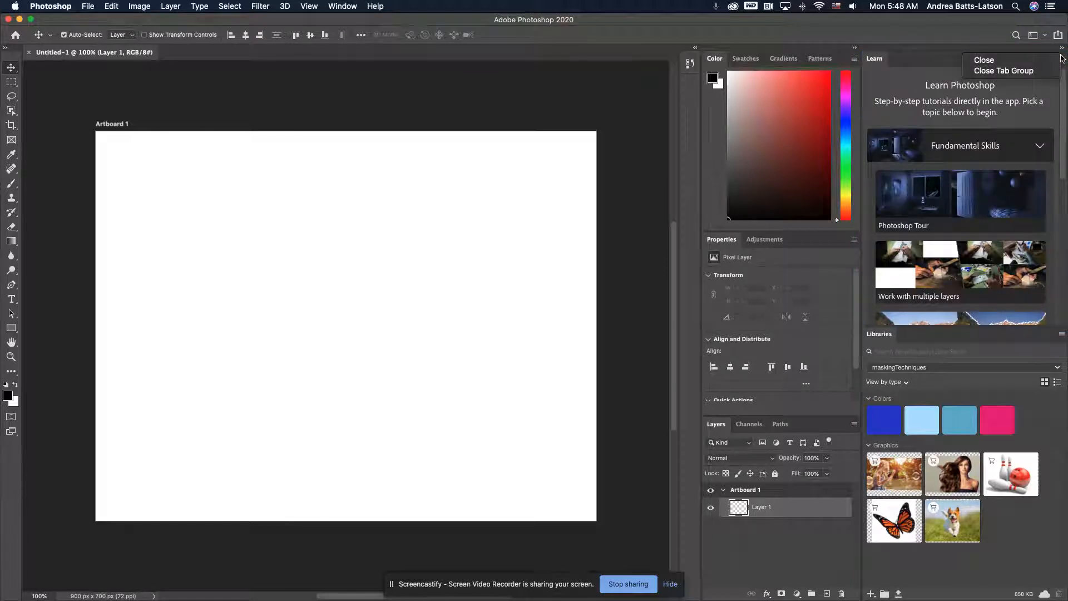
left_click(1060, 60)
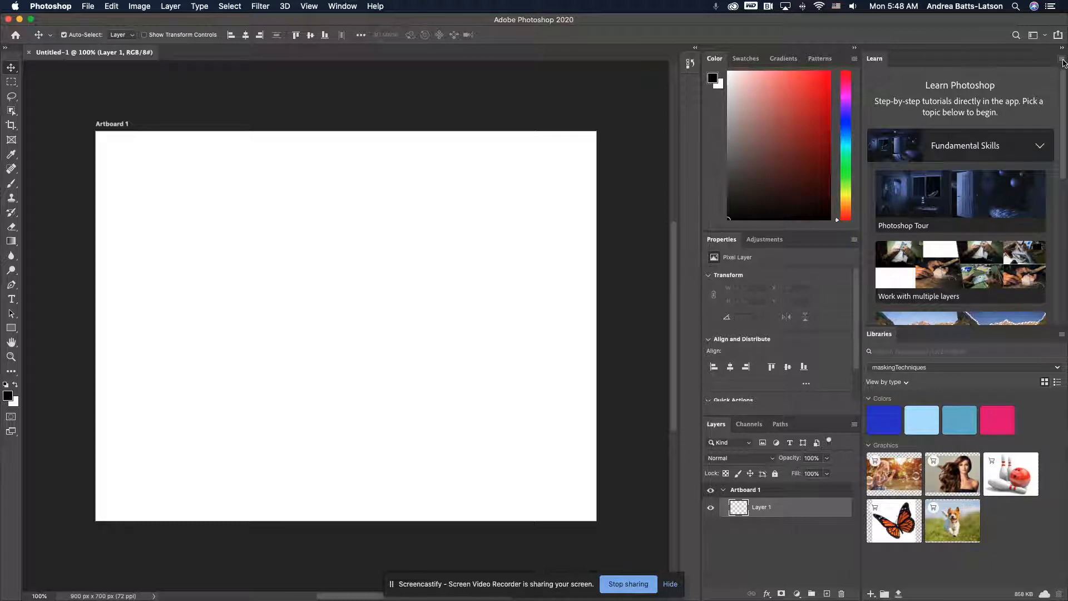
left_click(1063, 60)
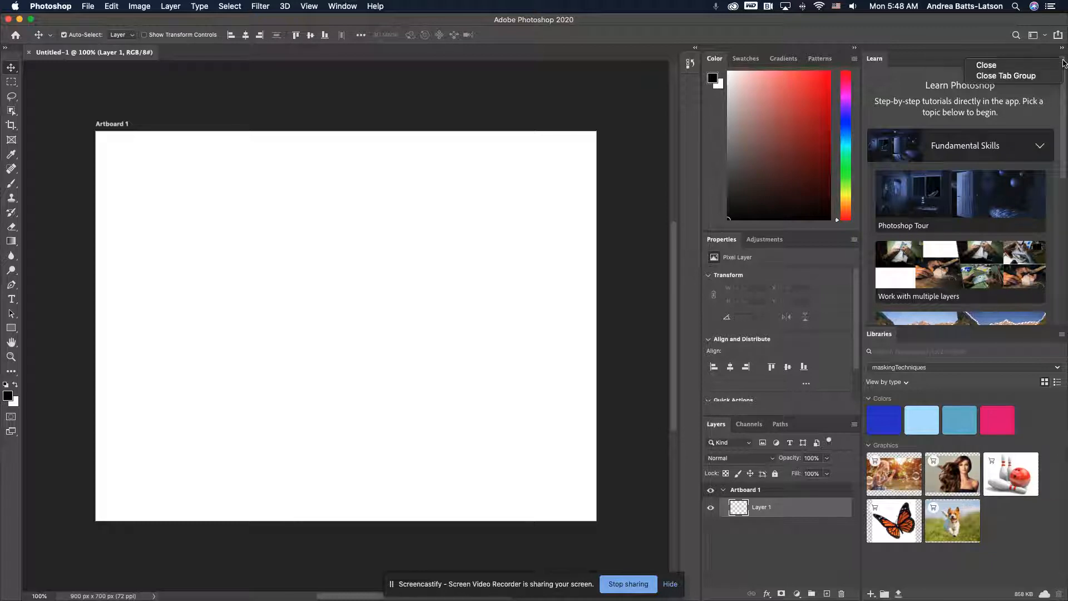
left_click(1027, 75)
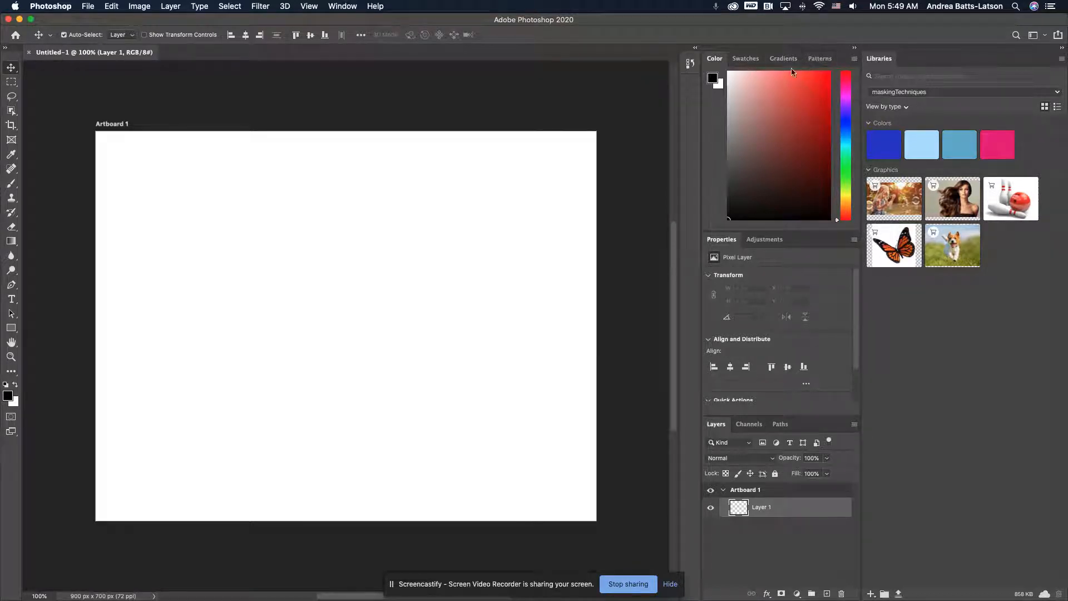
left_click_drag(883, 64, 772, 64)
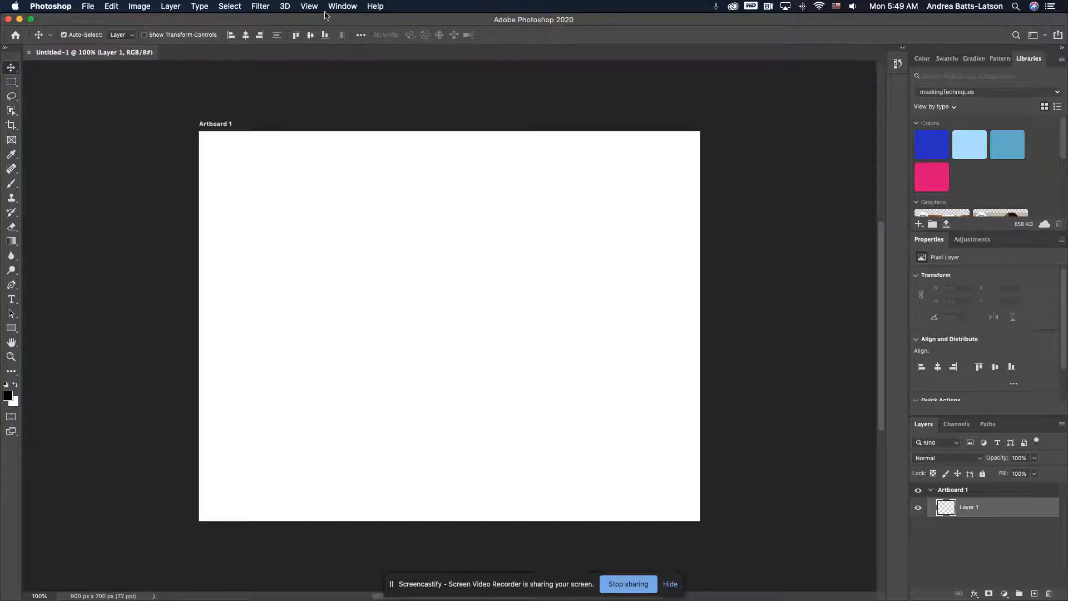
- Reset the Essentials workspace to its default panel layout
left_click(343, 7)
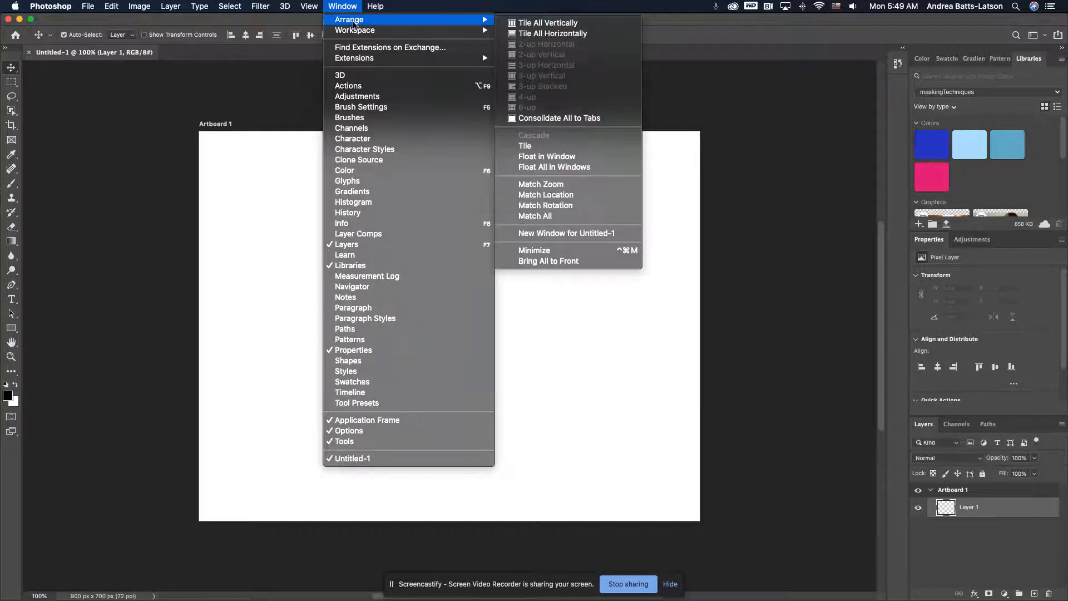
mouse_move(358, 33)
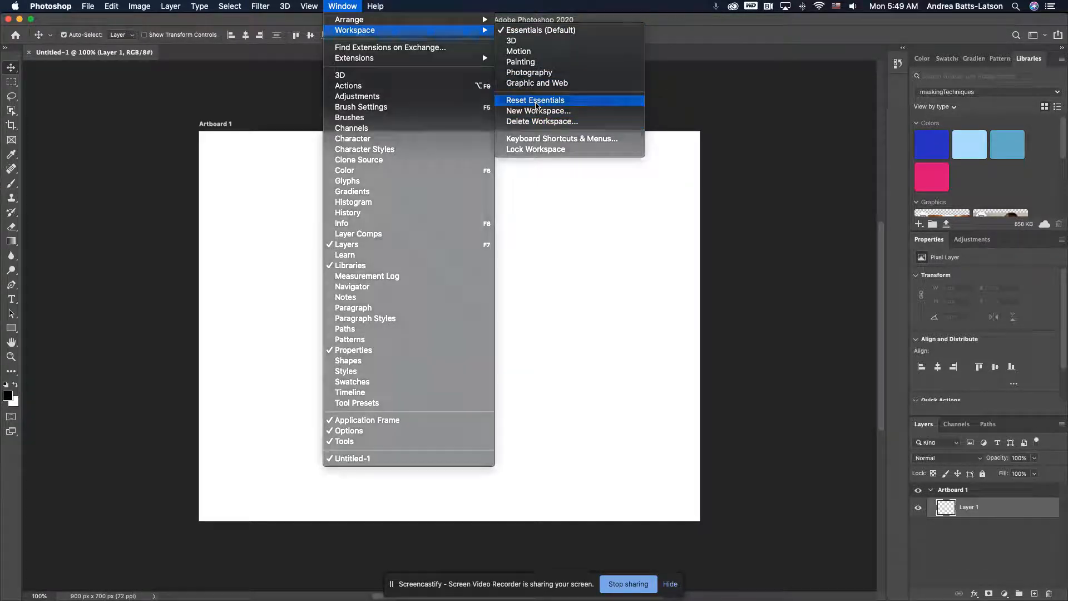
left_click(536, 100)
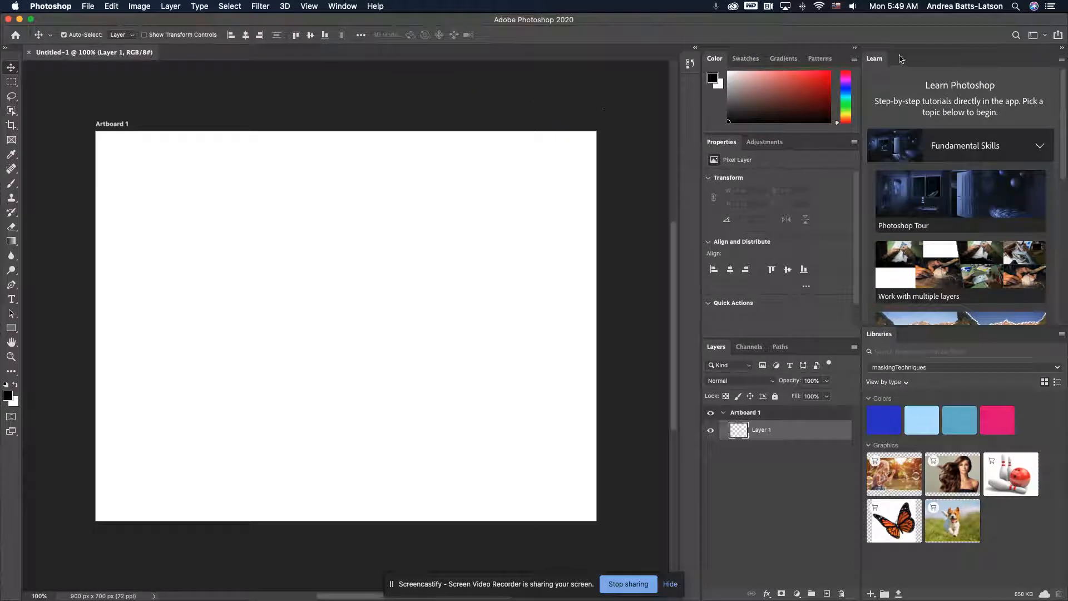
- Close the Learn panel and group Libraries with the Color, Swatches, Gradients and Patterns panels
left_click_drag(867, 58, 393, 81)
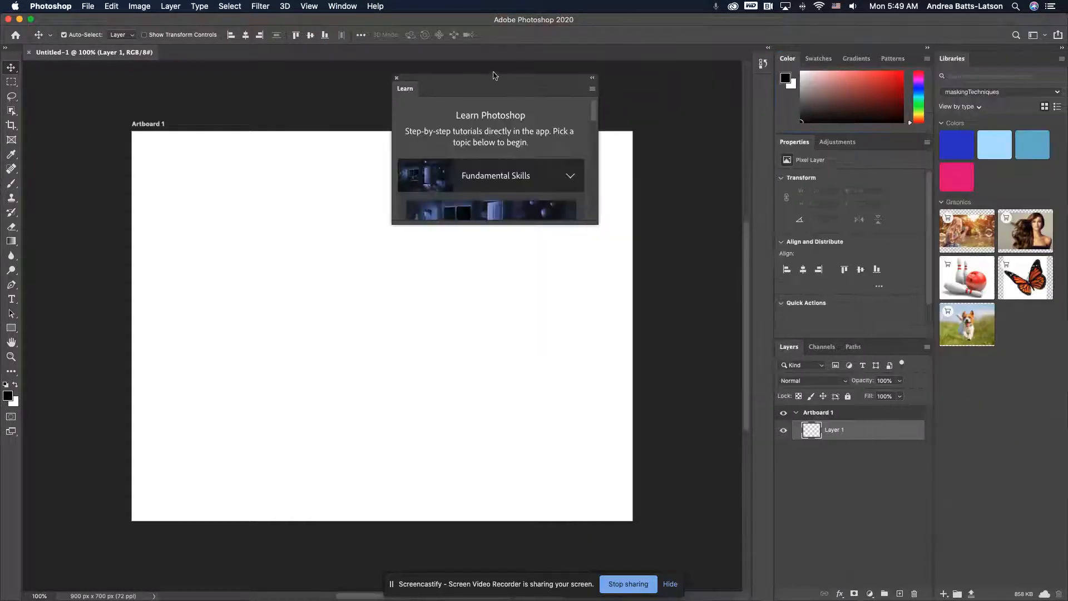
left_click(396, 79)
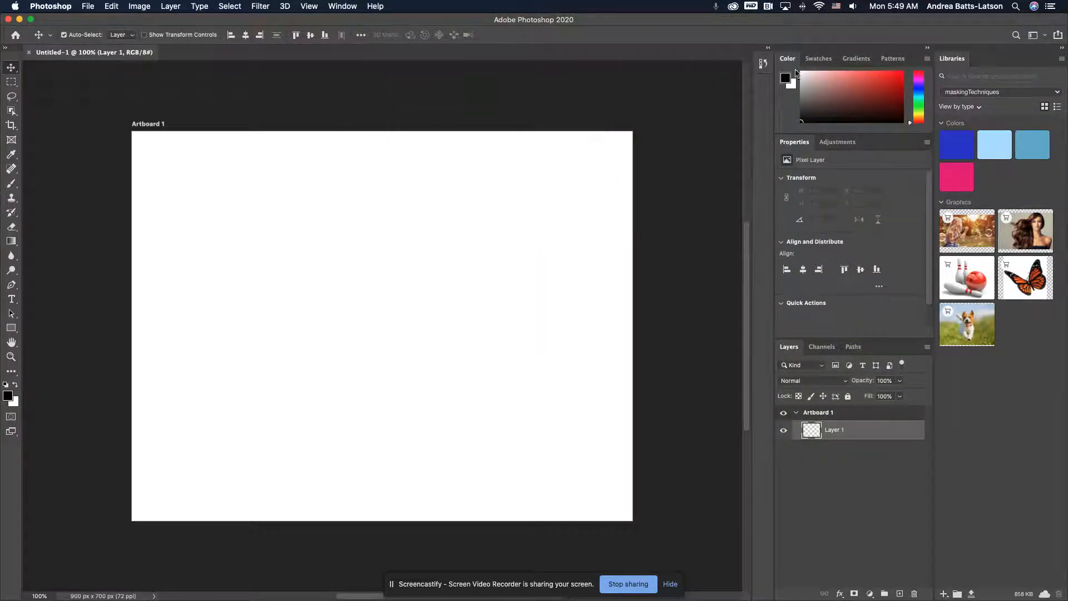
left_click_drag(952, 58, 899, 59)
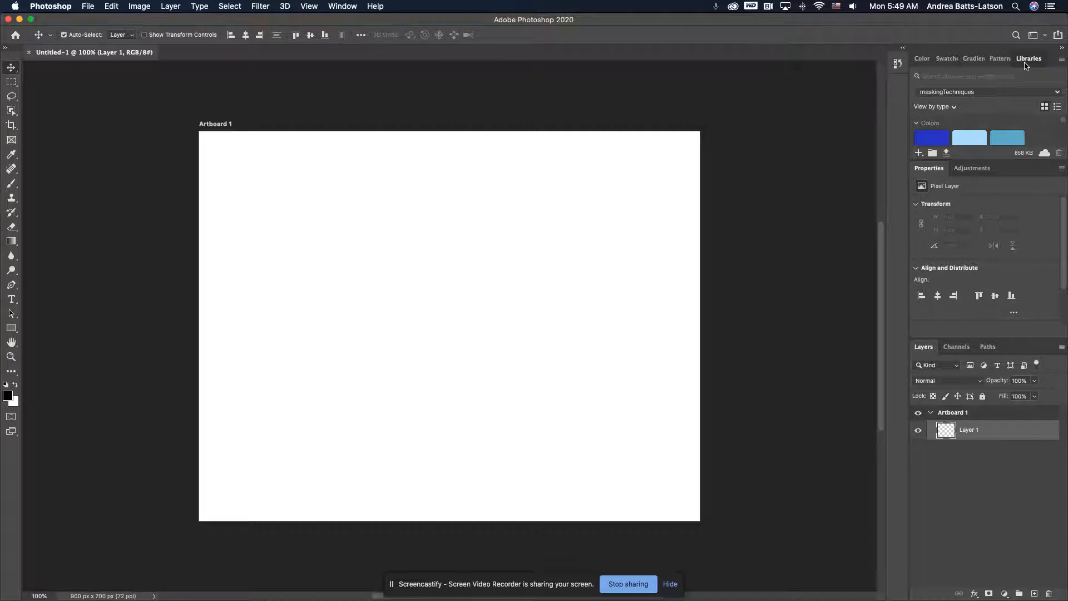
left_click(995, 65)
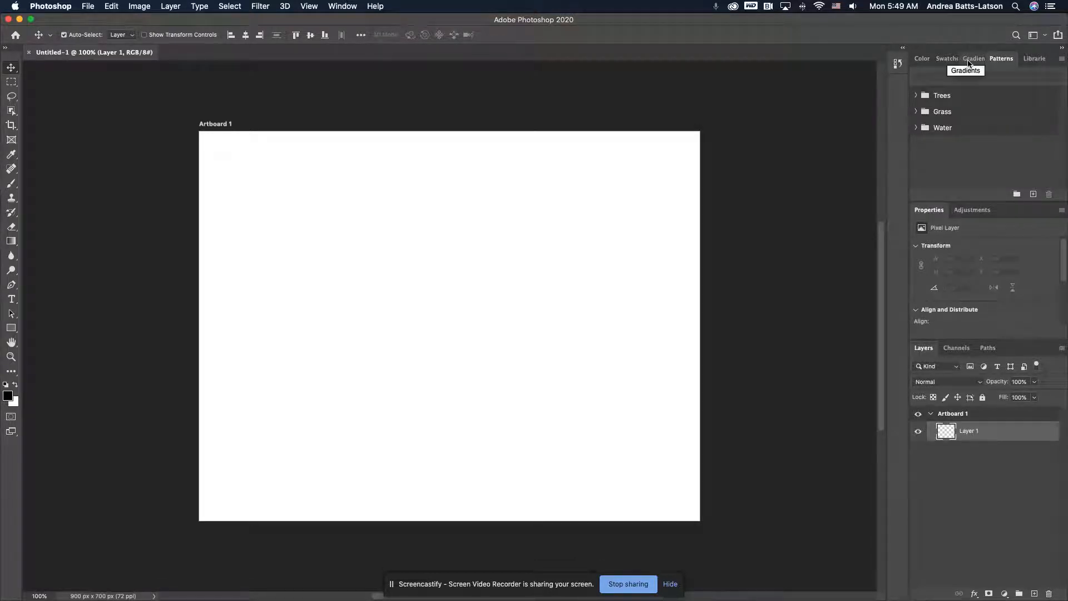
left_click(969, 63)
left_click(945, 63)
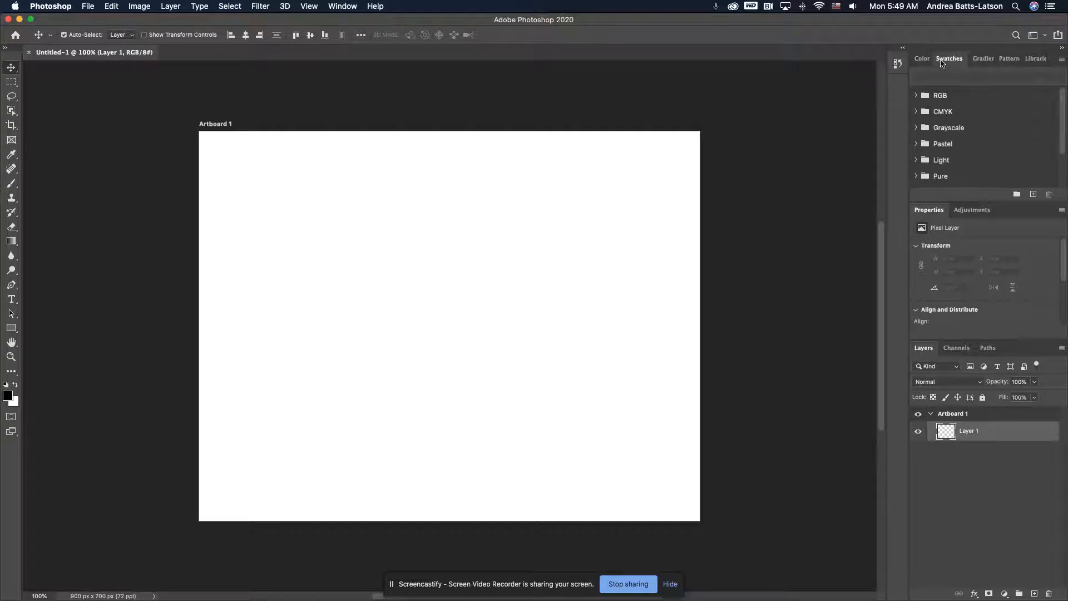
left_click(923, 59)
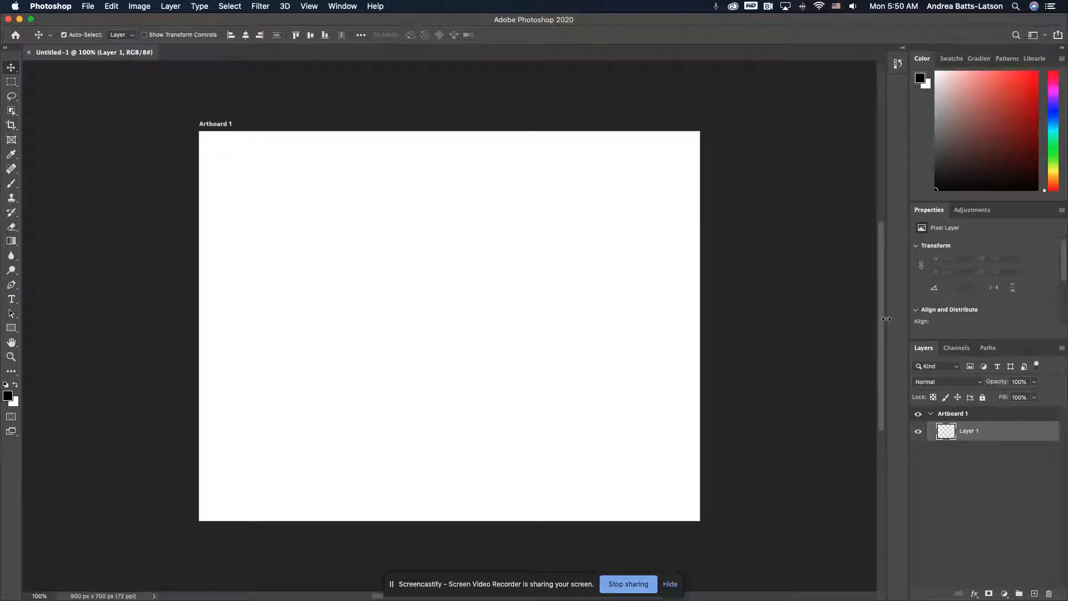
- Detach the Channels and Paths panels from the Layers group and close both
left_click(956, 351)
left_click_drag(955, 350, 664, 322)
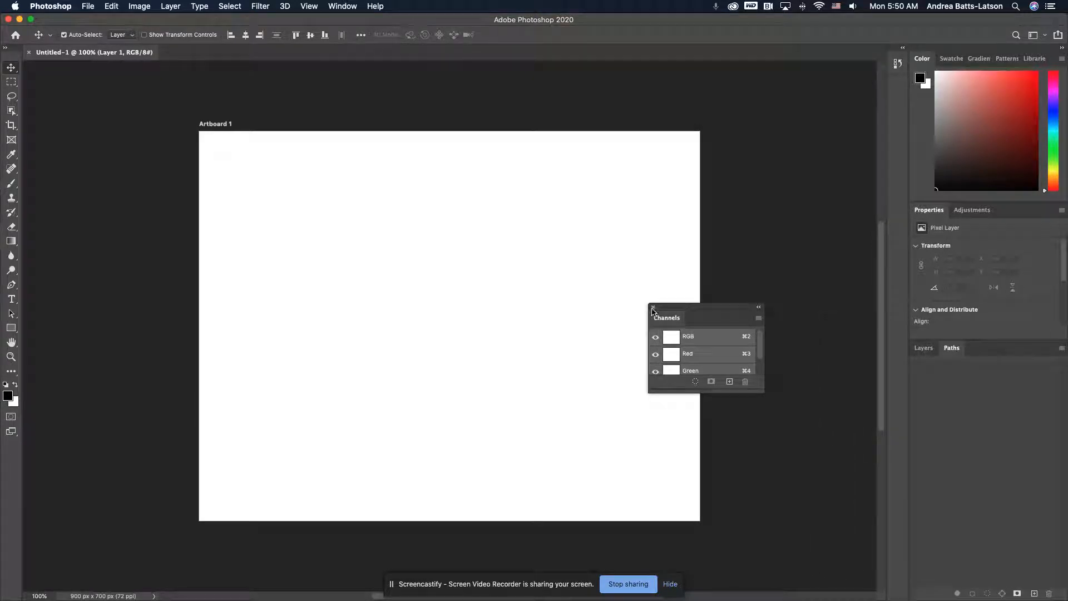
left_click(655, 308)
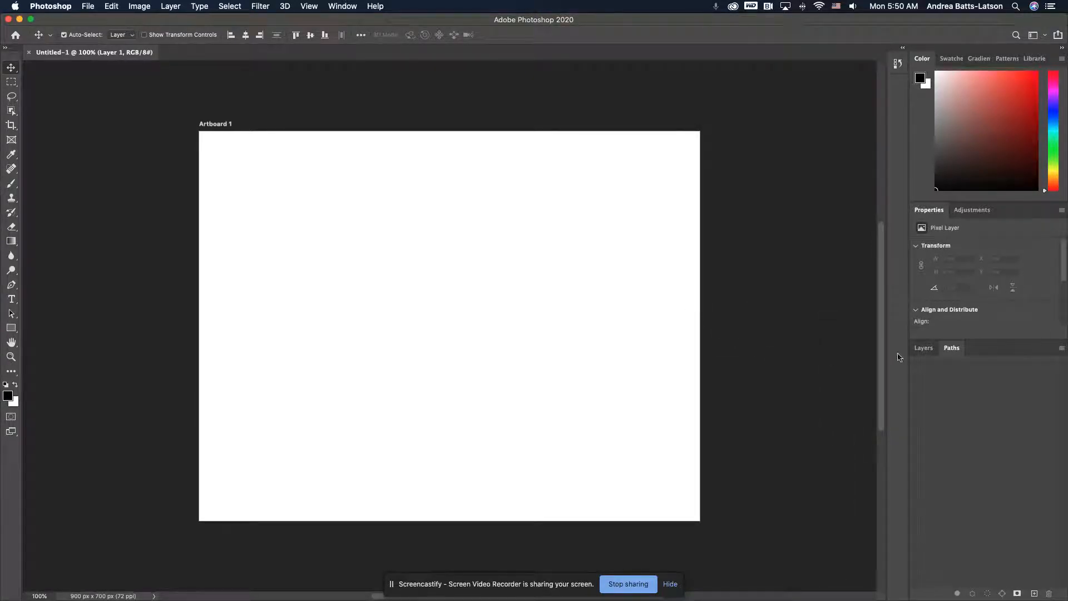
left_click_drag(951, 348, 528, 236)
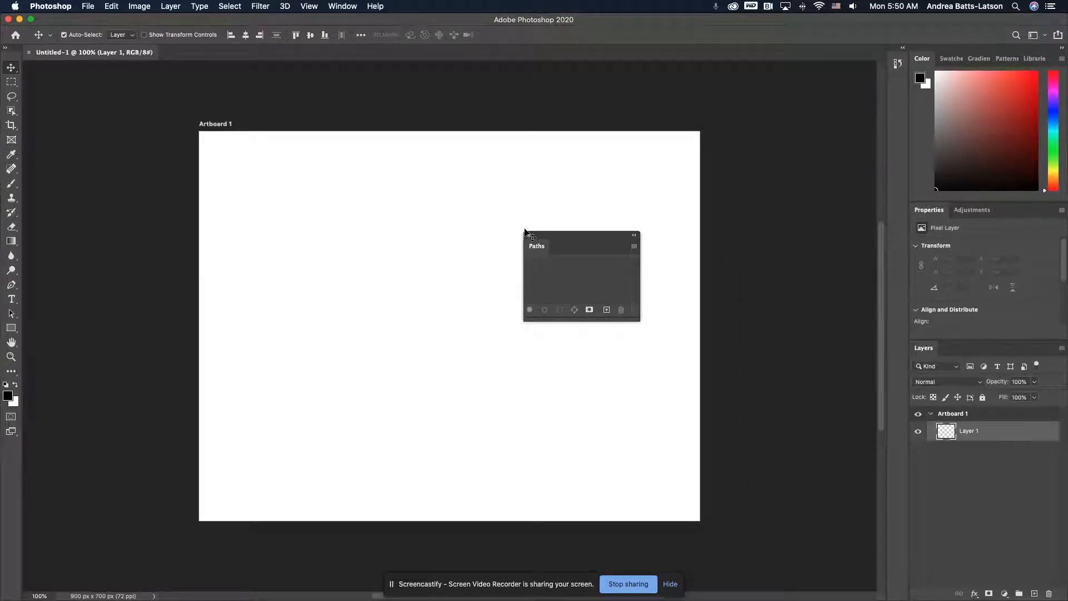
left_click(528, 235)
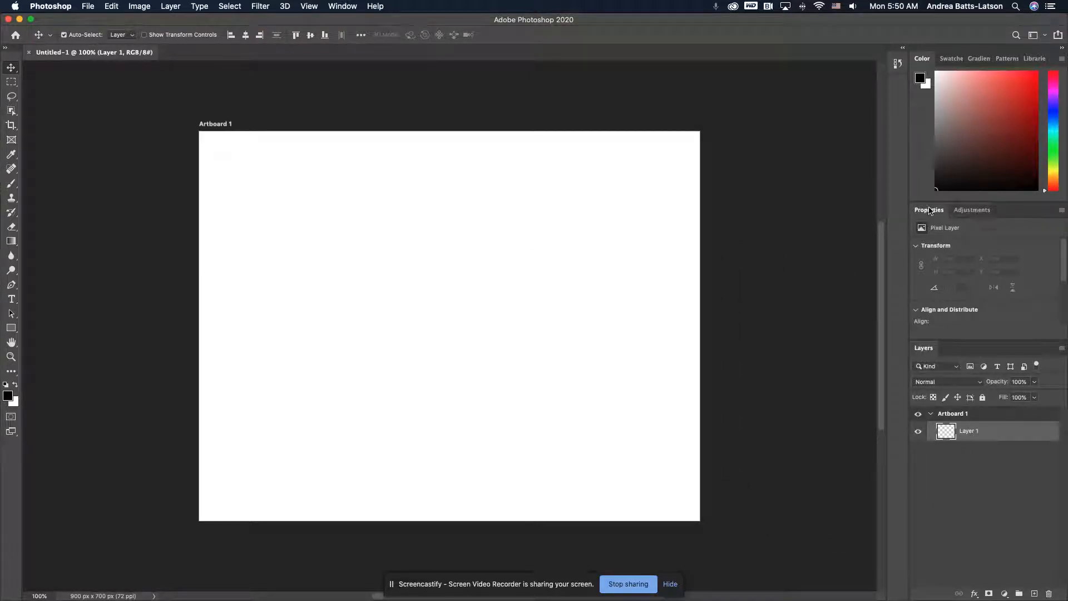
- Look through the Swatches, Gradients, Patterns and Libraries panels in the combined group
left_click(950, 59)
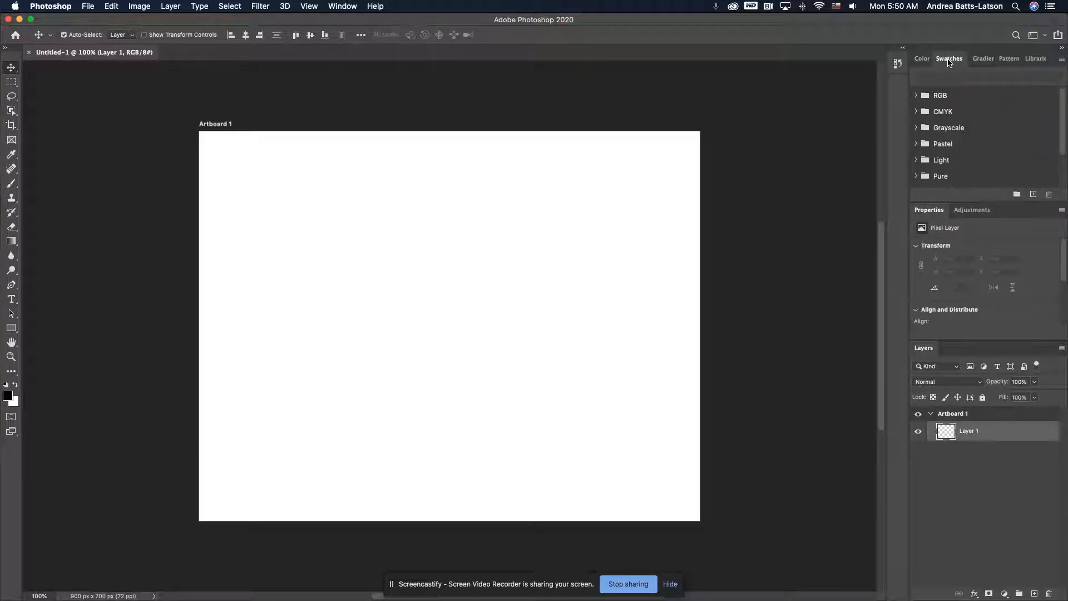
left_click(982, 59)
left_click(1008, 60)
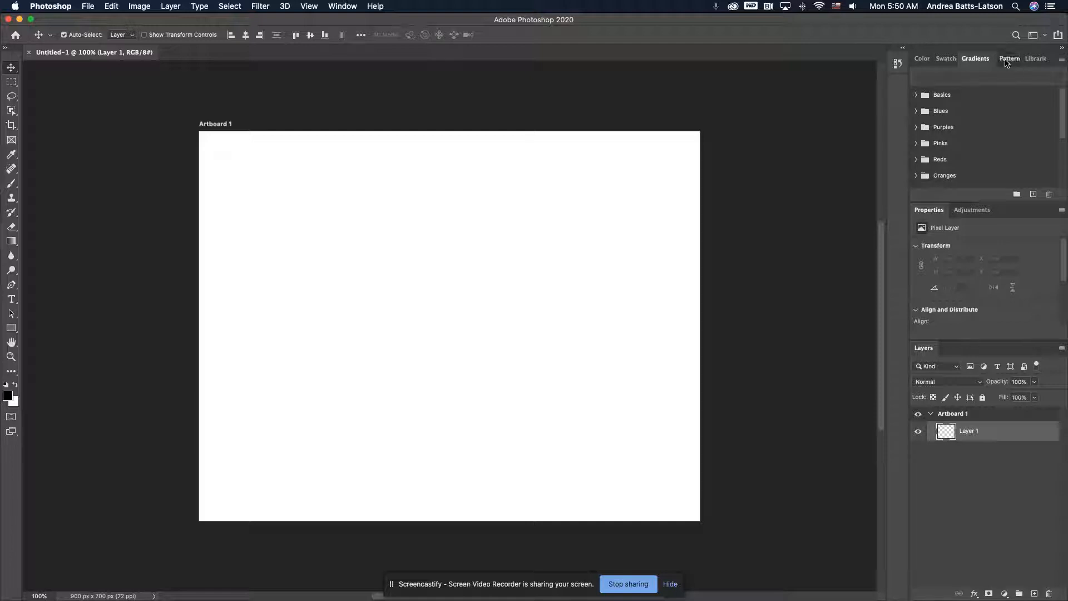
left_click(1036, 60)
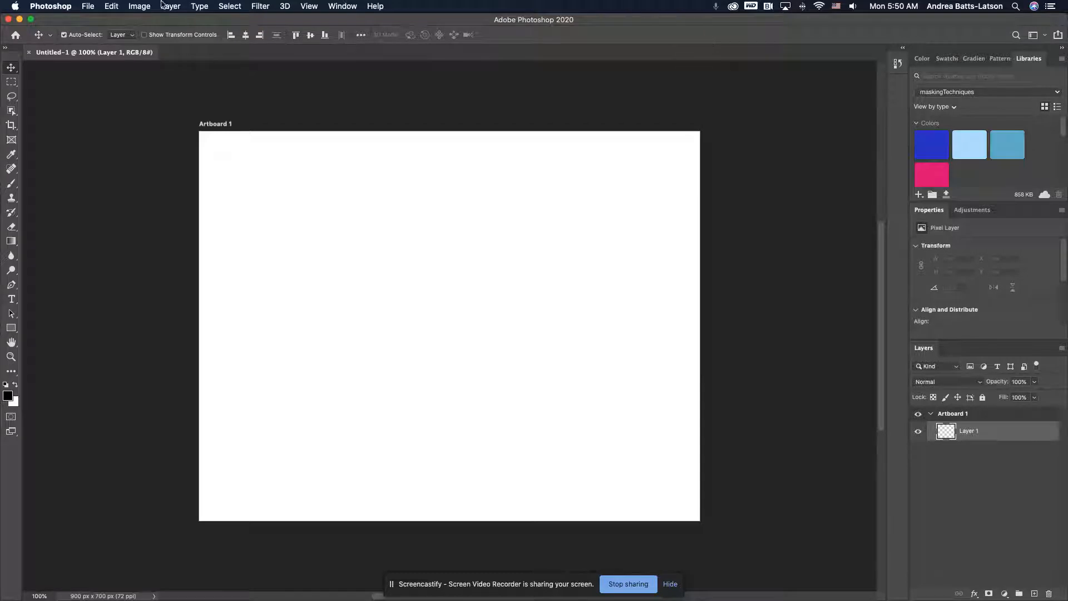
- Save the current panel layout as a new workspace named "Teaching - Toss"
left_click(338, 9)
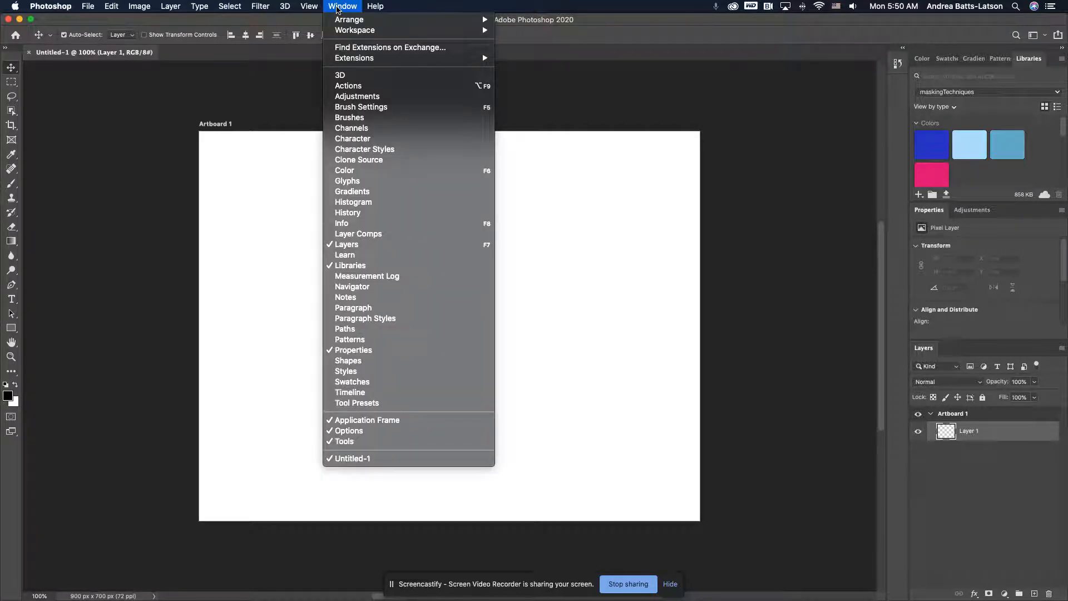
mouse_move(357, 33)
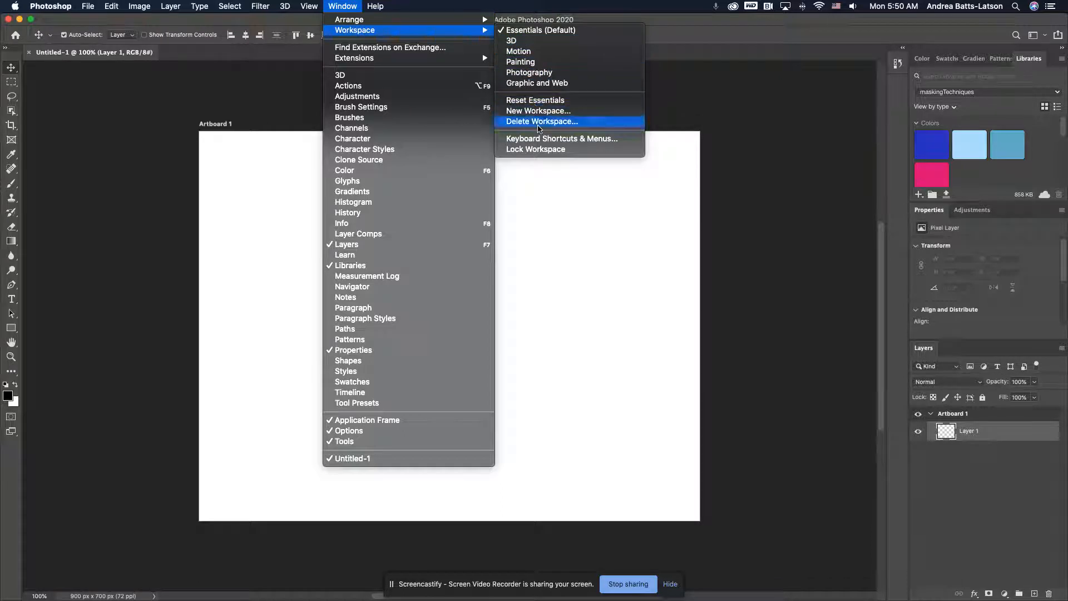
left_click(539, 111)
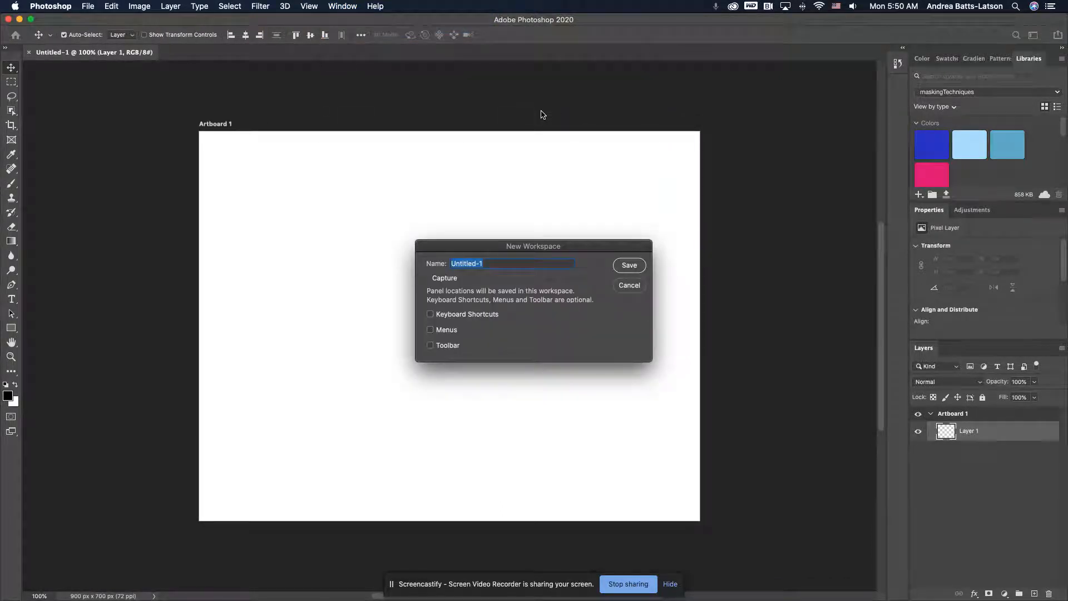
type("Teaching - Toss")
left_click(634, 266)
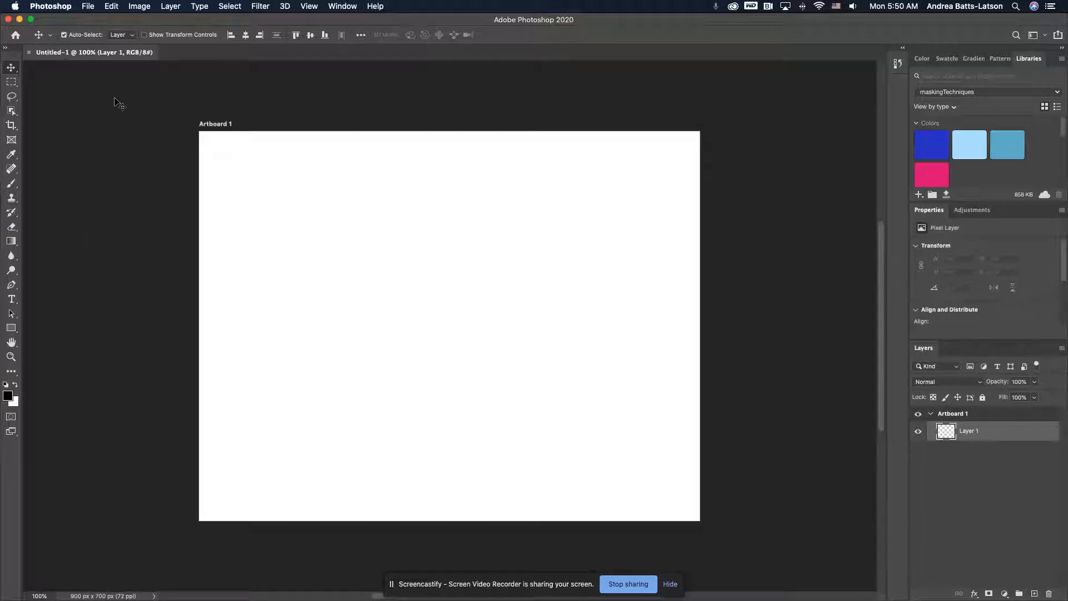
- View the artboard fitted to the window and return the zoom to 100%
key("super+0")
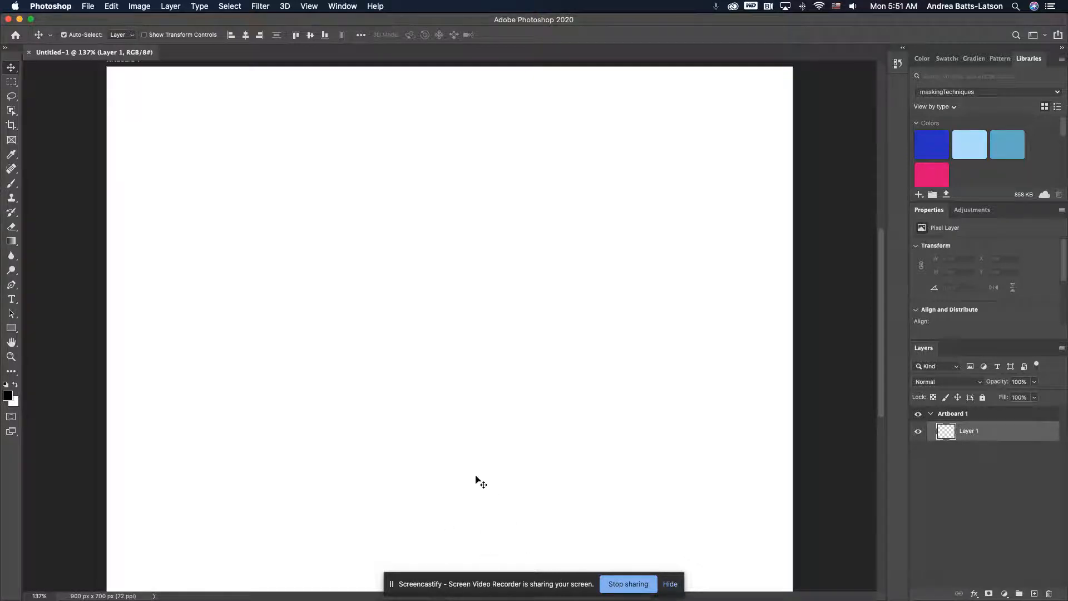
scroll(476, 477, "up", 1)
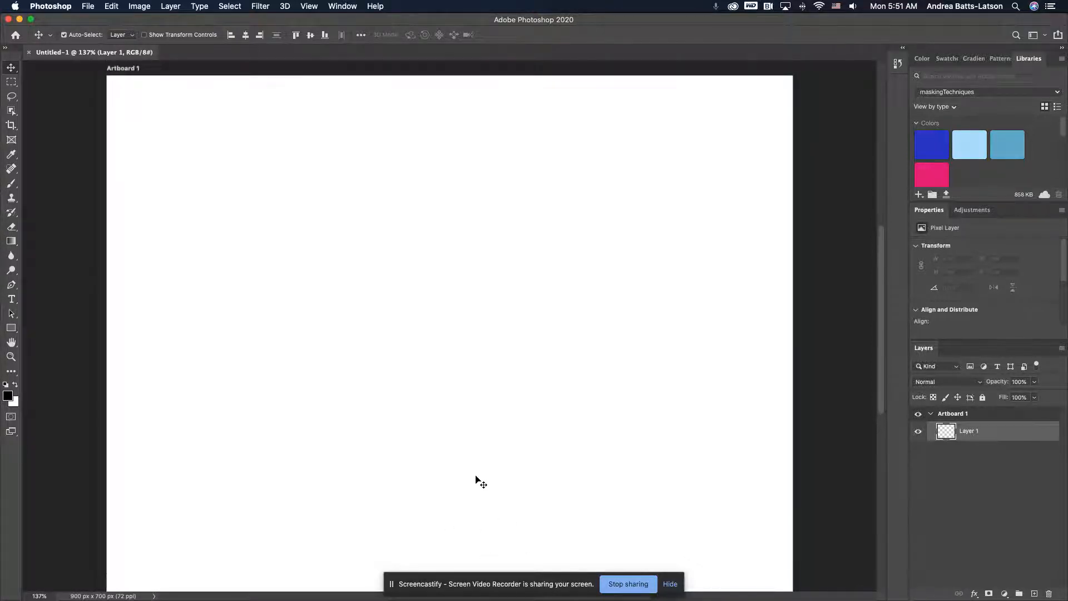
scroll(476, 477, "down", 1)
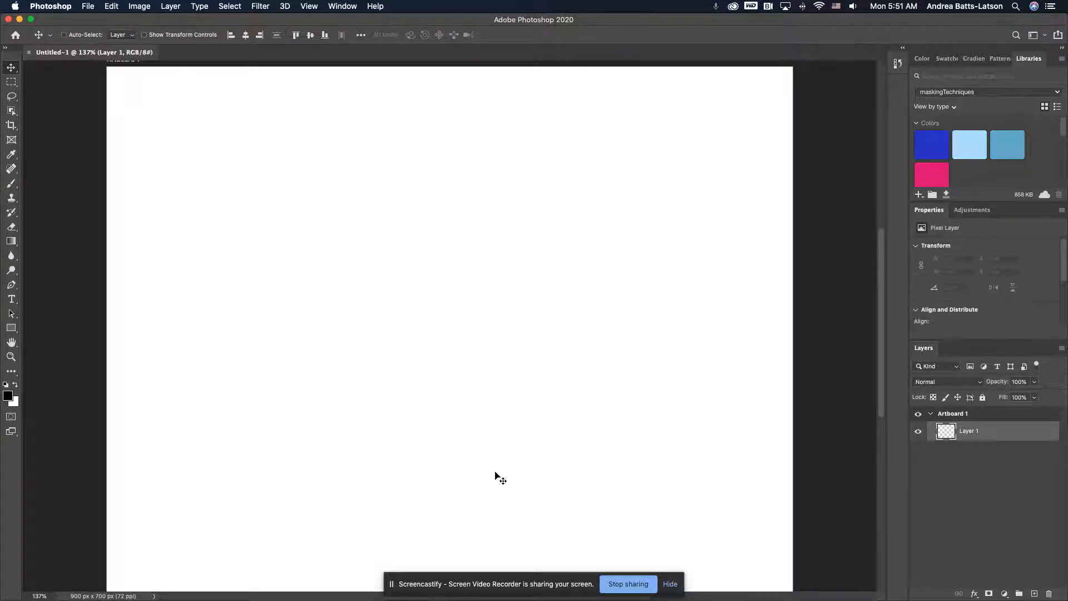
key("super+1")
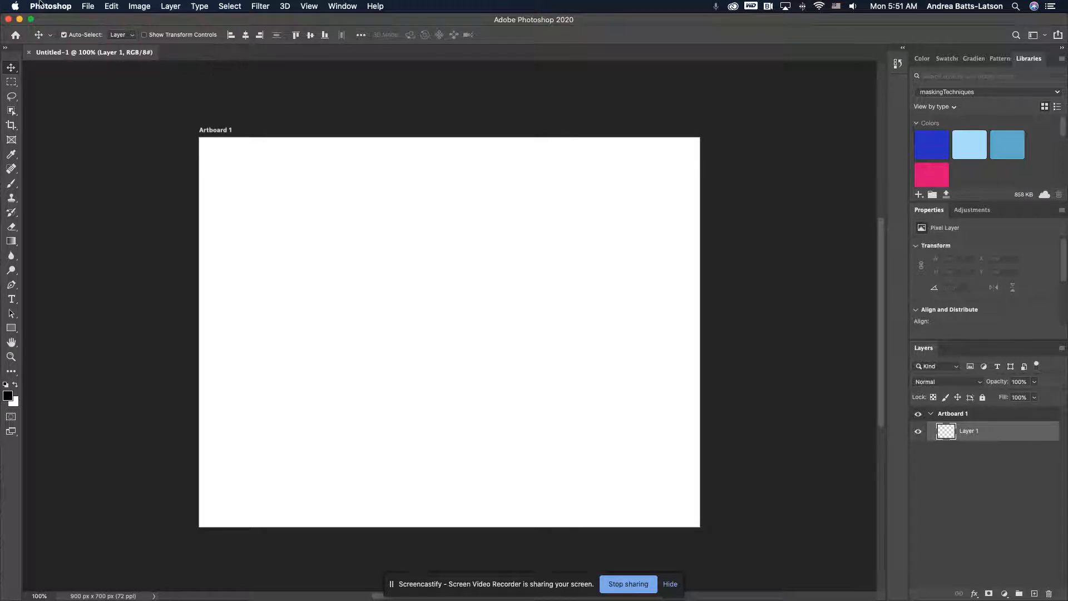
- Start placing an embedded file and look through the available cloud documents
left_click(89, 7)
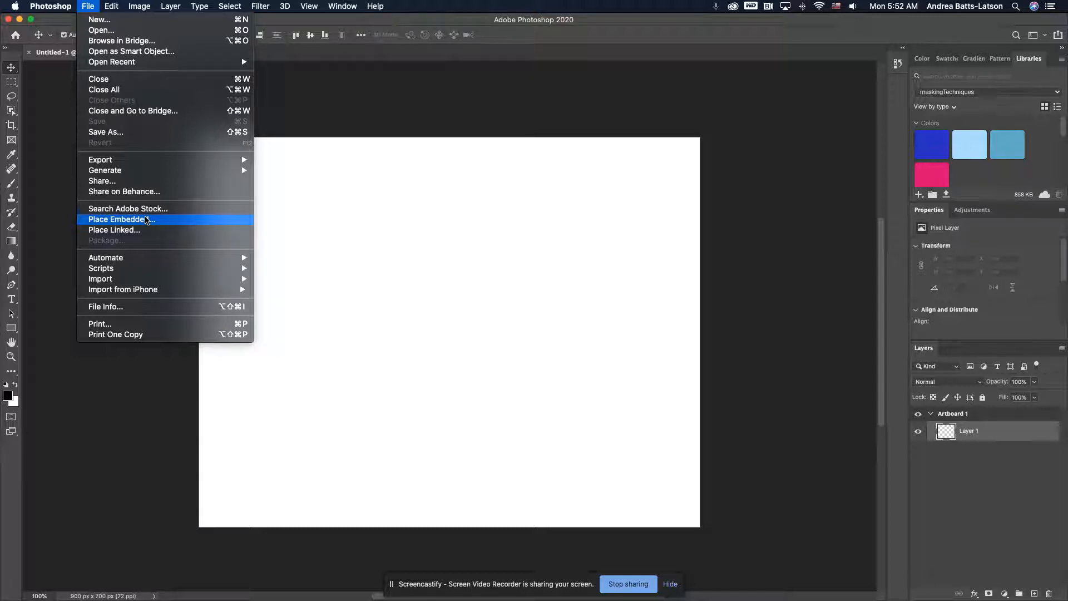
left_click(147, 220)
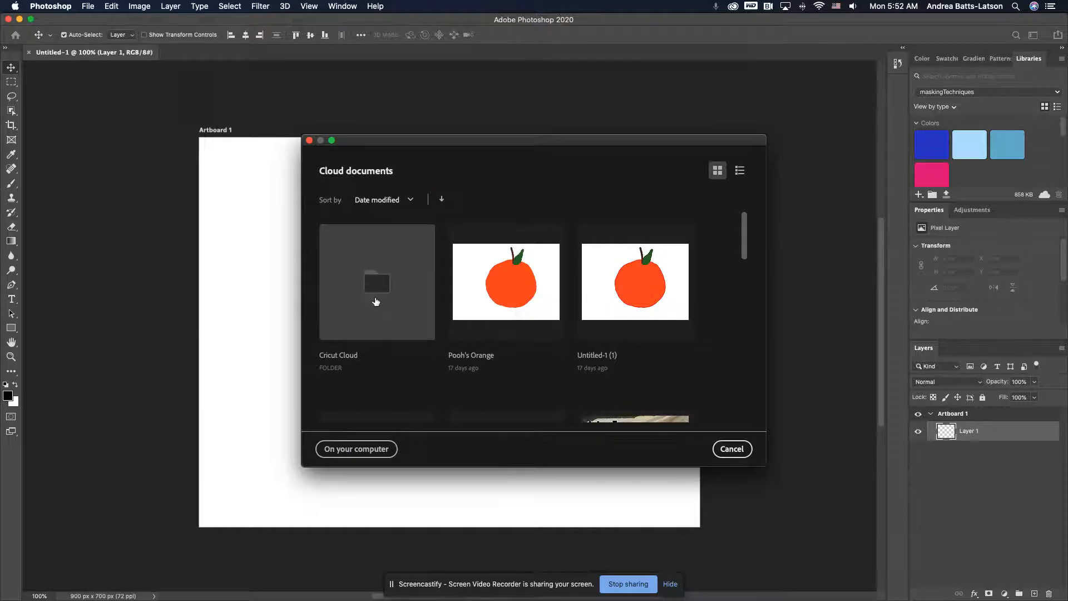
left_click_drag(361, 142, 189, 105)
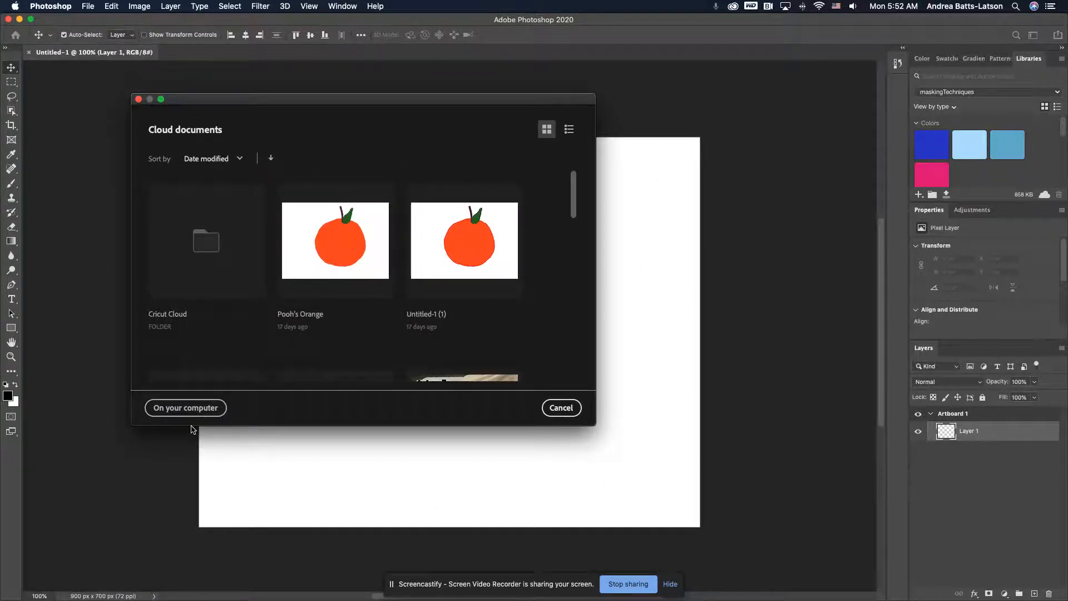
scroll(268, 328, "down", 5)
scroll(269, 329, "down", 5)
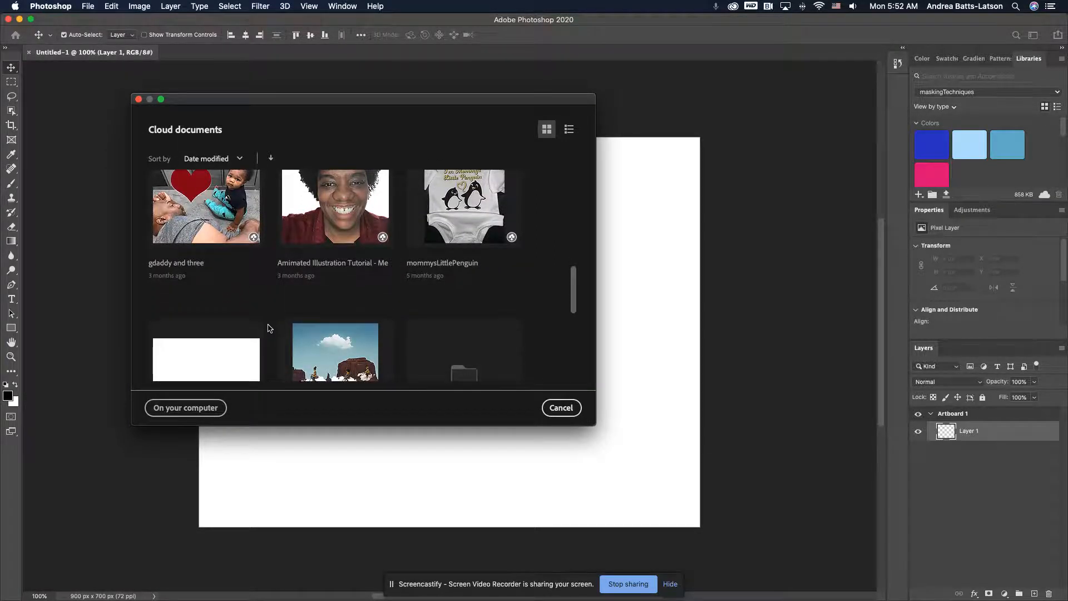
scroll(268, 328, "down", 5)
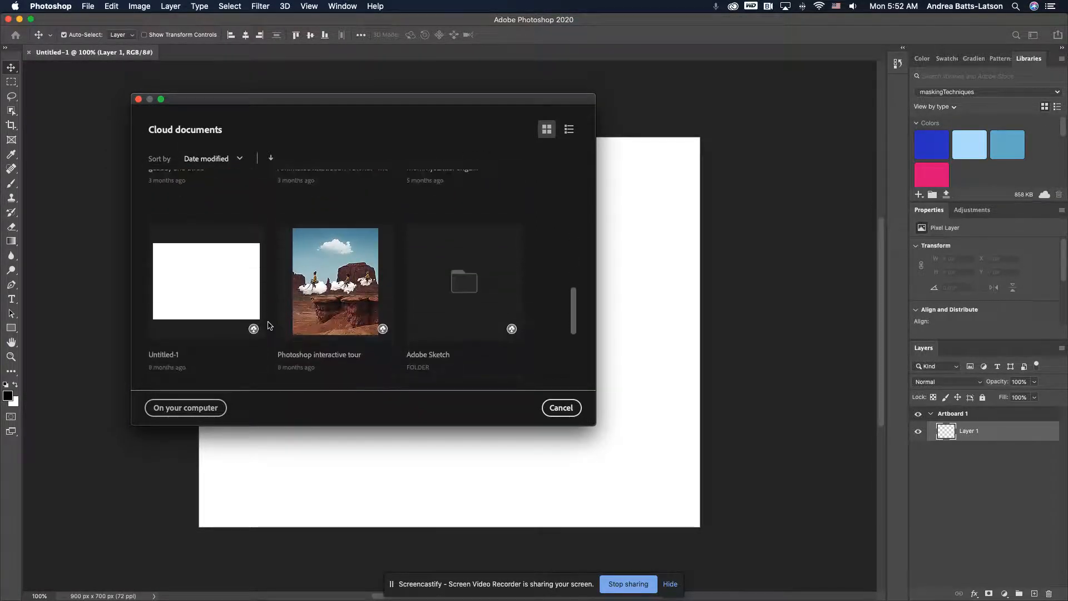
scroll(268, 326, "down", 5)
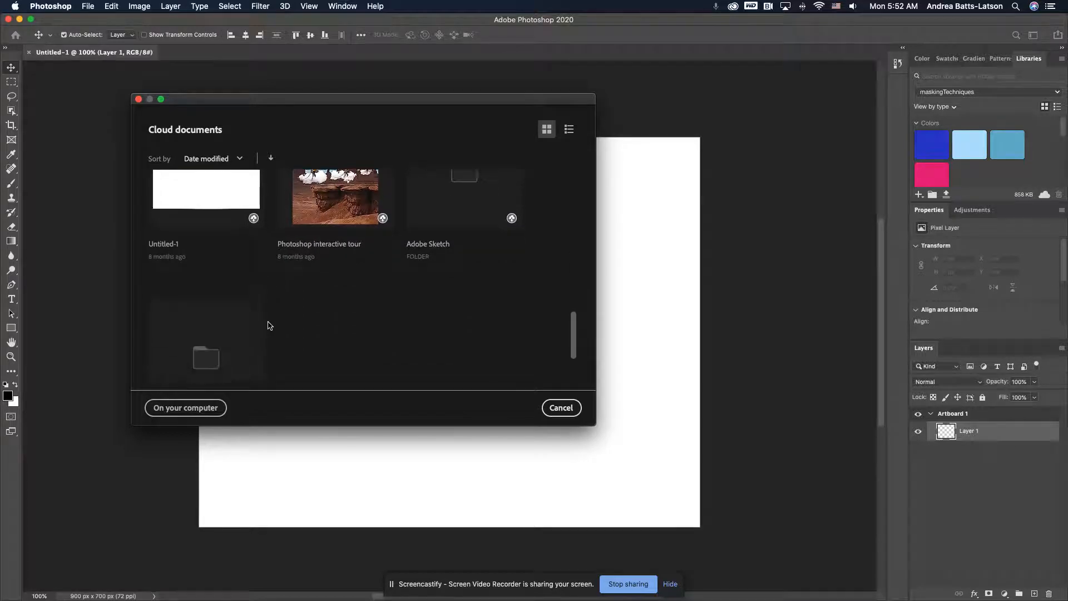
scroll(268, 325, "up", 5)
scroll(268, 326, "down", 3)
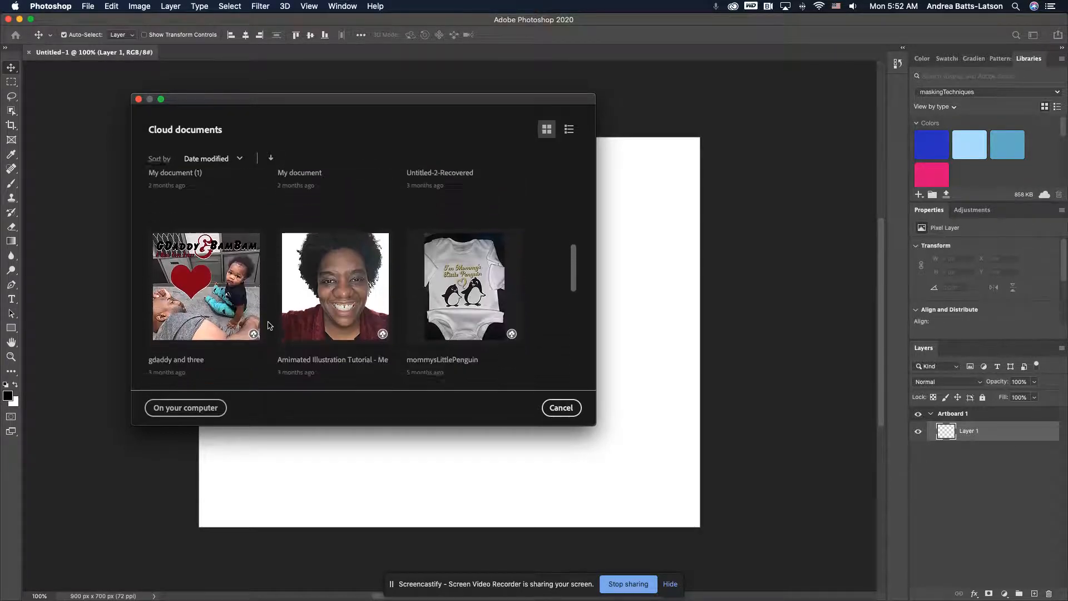
scroll(268, 326, "down", 2)
scroll(269, 326, "up", 5)
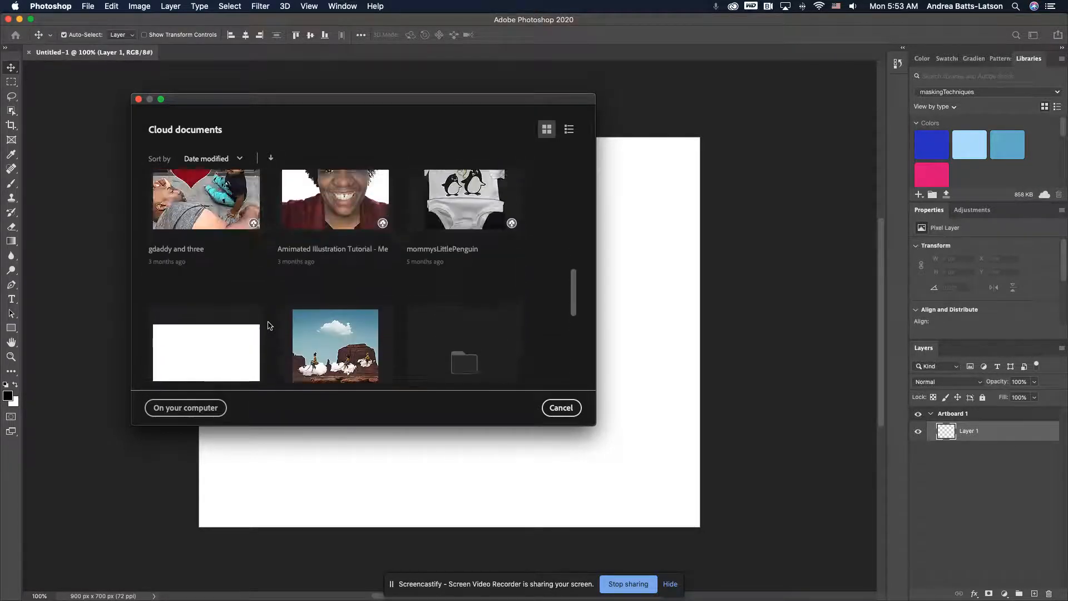
scroll(269, 326, "up", 5)
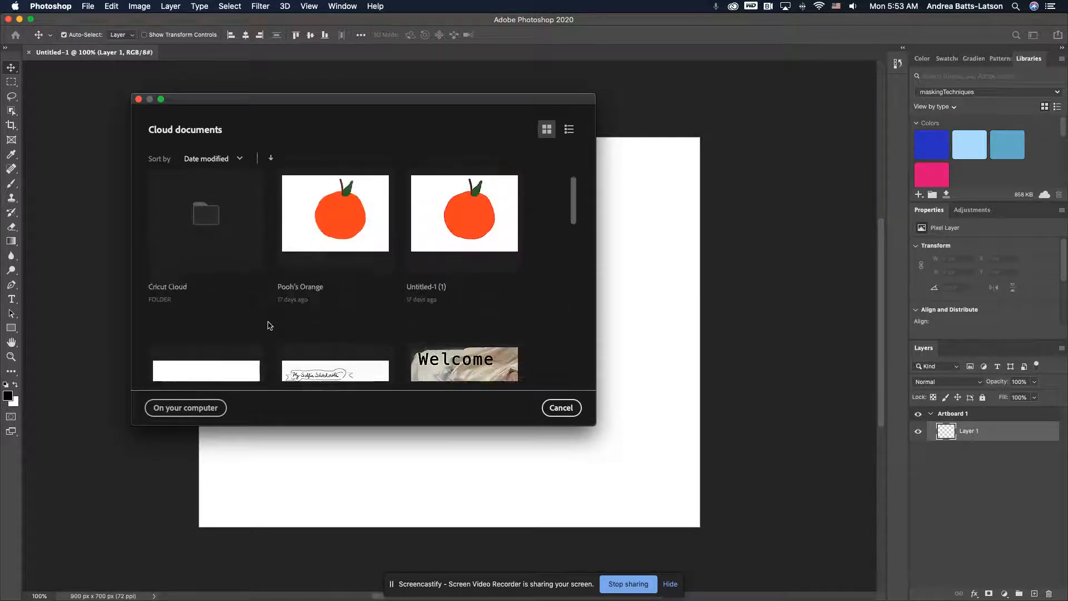
scroll(270, 325, "down", 2)
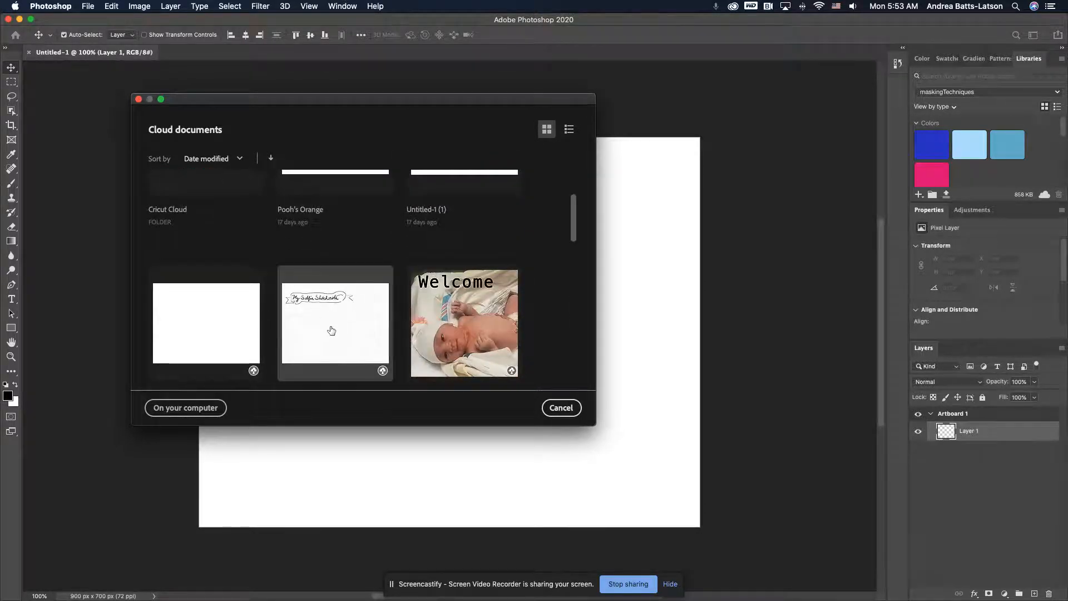
scroll(337, 304, "up", 1)
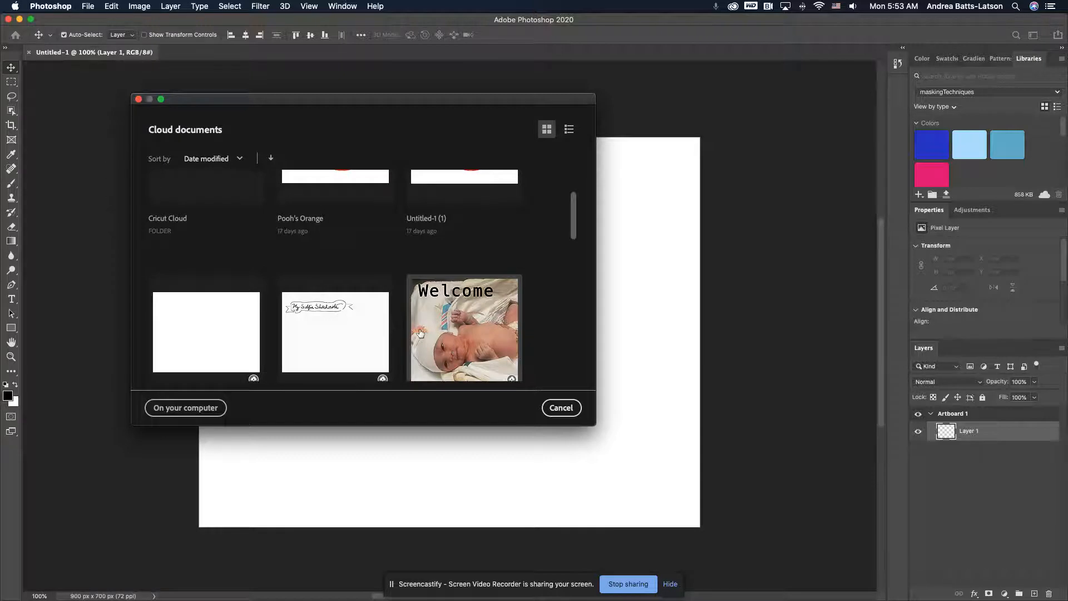
scroll(423, 334, "up", 3)
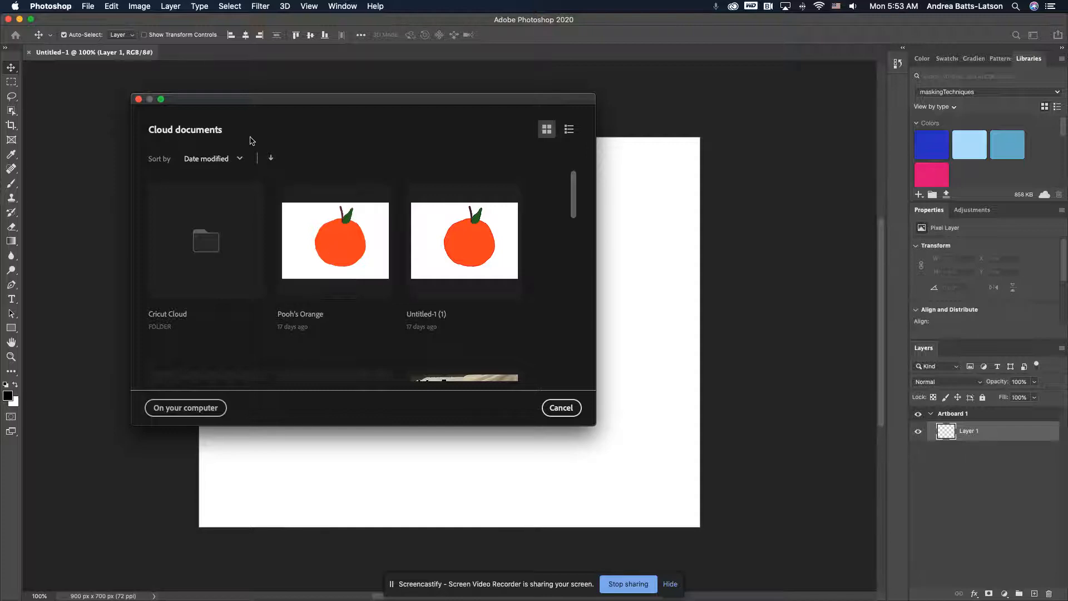
scroll(358, 180, "down", 5)
scroll(358, 179, "up", 5)
scroll(358, 179, "down", 10)
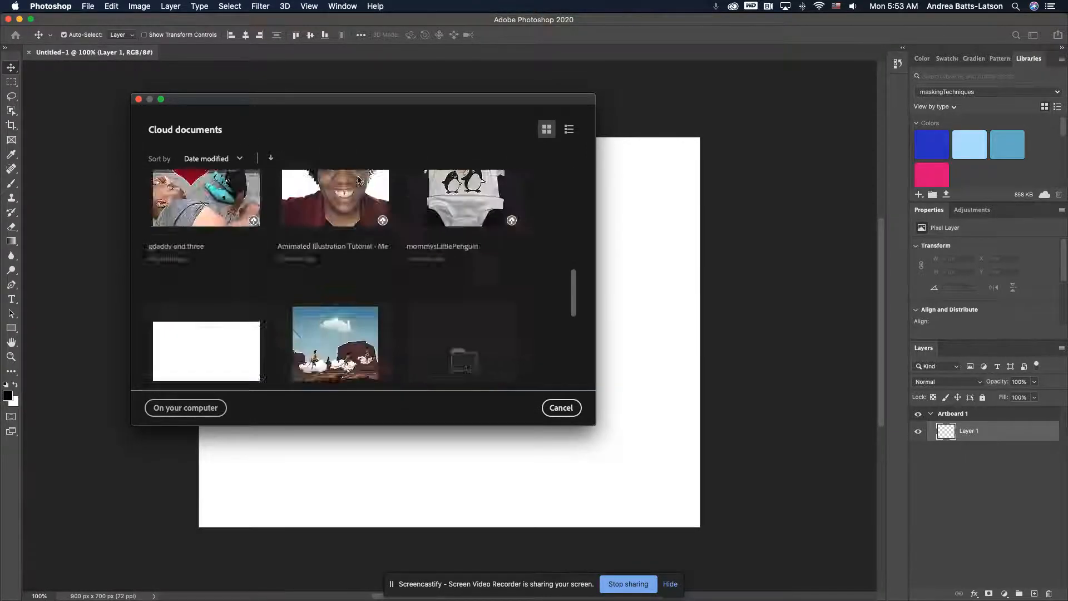
scroll(358, 180, "up", 10)
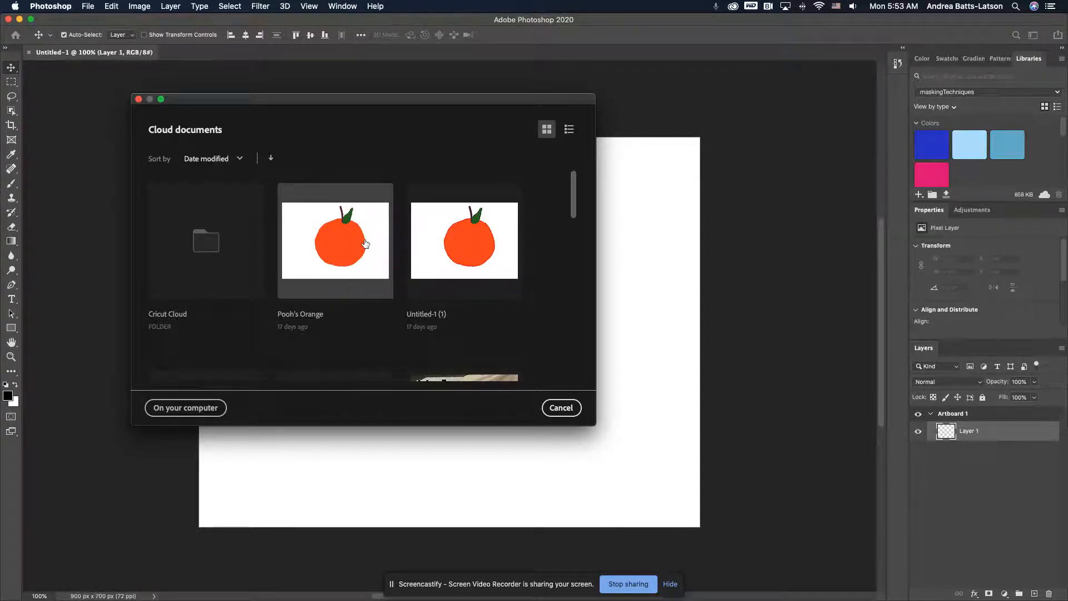
- Switch to files on the computer and expand the Pebbles Artwork folder within Creative Cloud Files
left_click(188, 408)
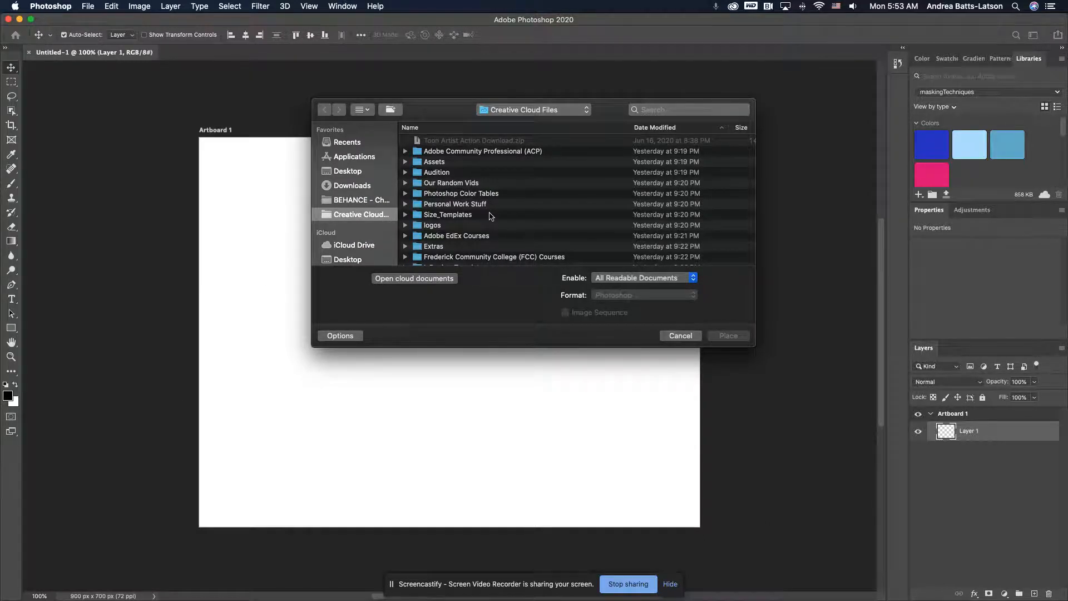
scroll(490, 216, "down", 3)
scroll(490, 216, "down", 3)
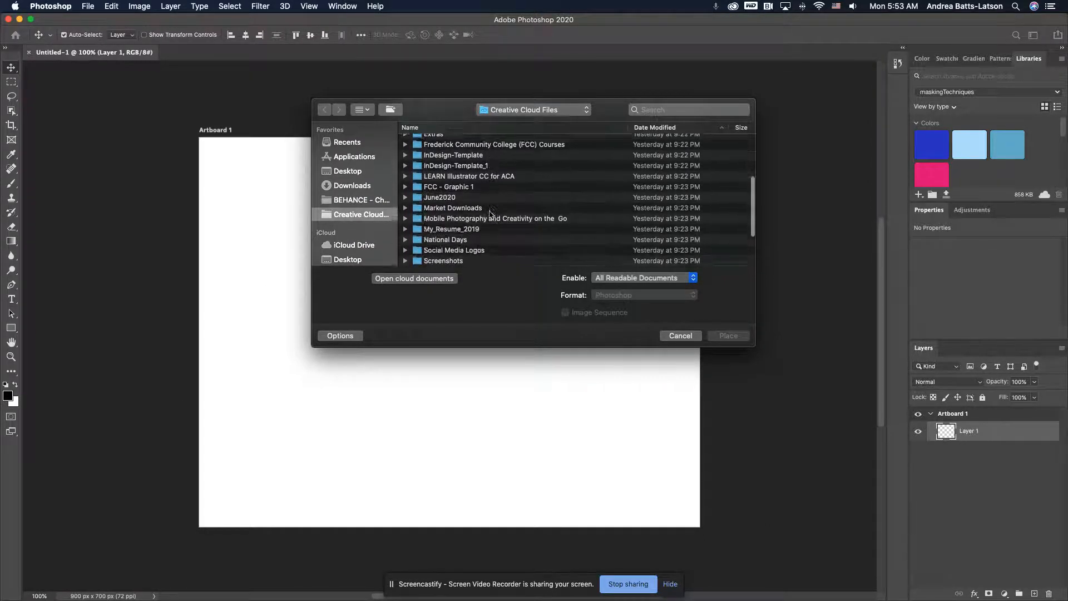
scroll(491, 216, "down", 3)
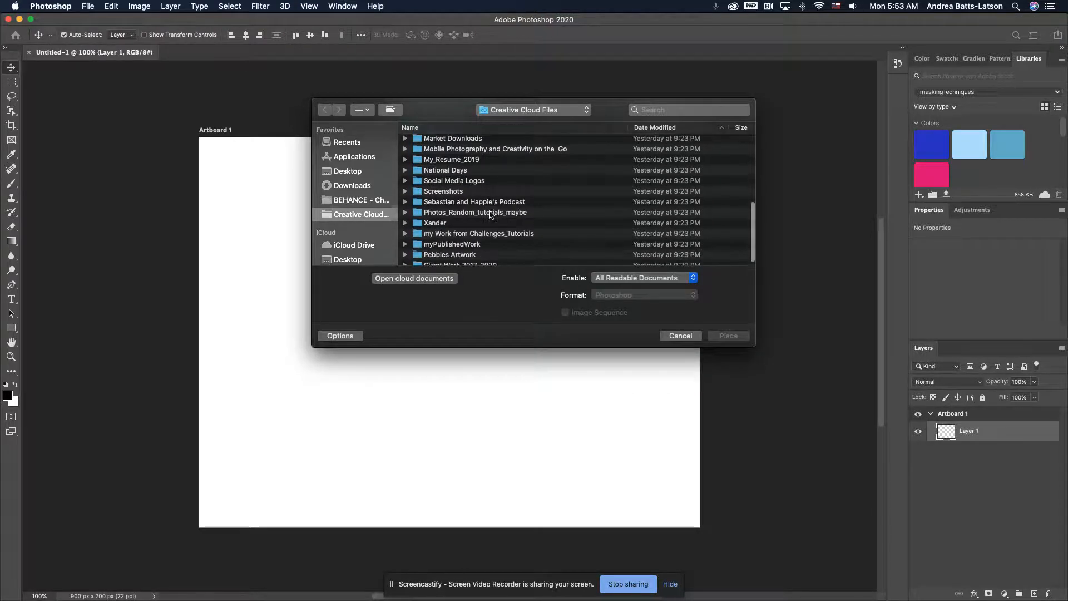
left_click(452, 250)
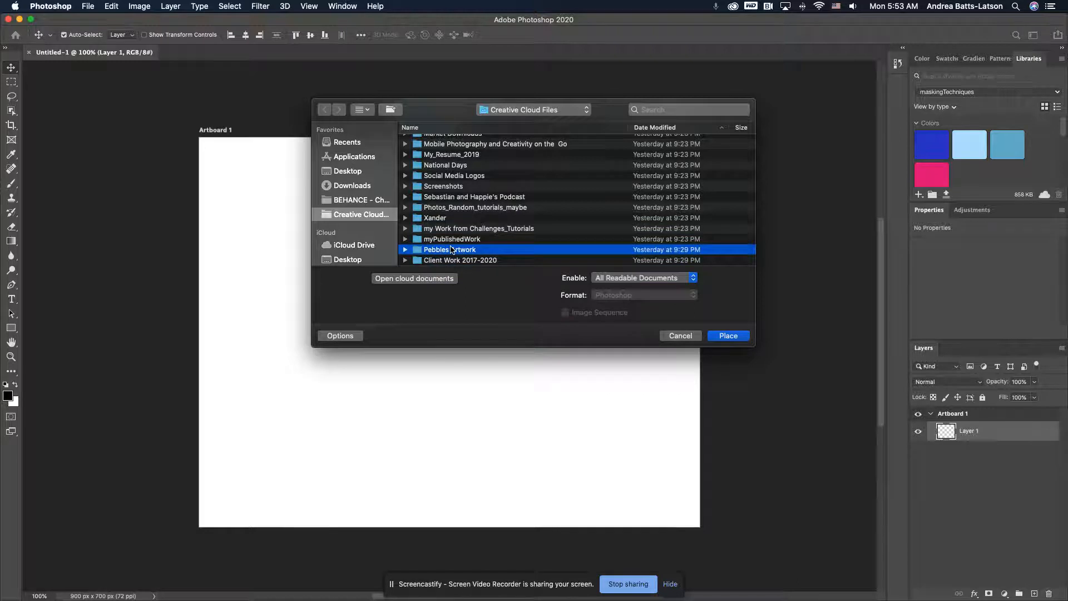
left_click(406, 250)
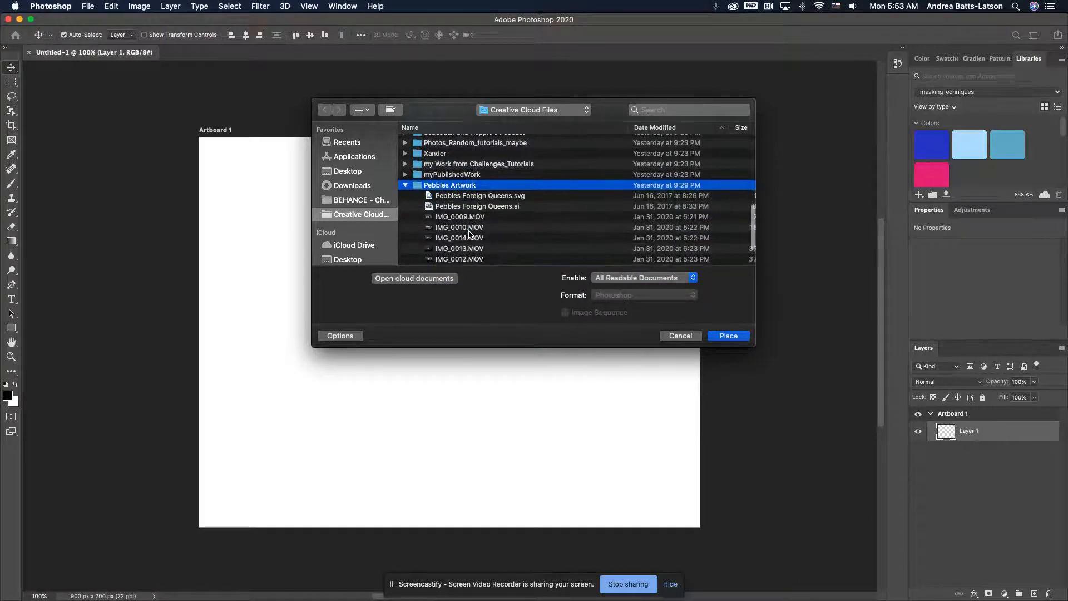
- Place page 1 of Pebbles Foreign Queens.ai on the artboard as an embedded smart object cropped to its bounding box
left_click(464, 197)
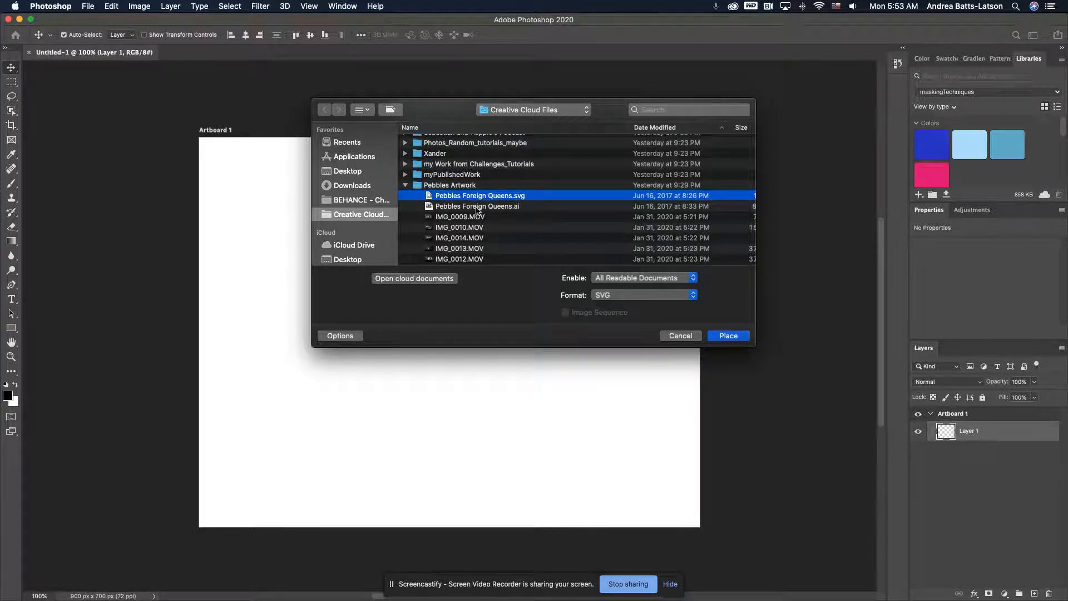
left_click(482, 207)
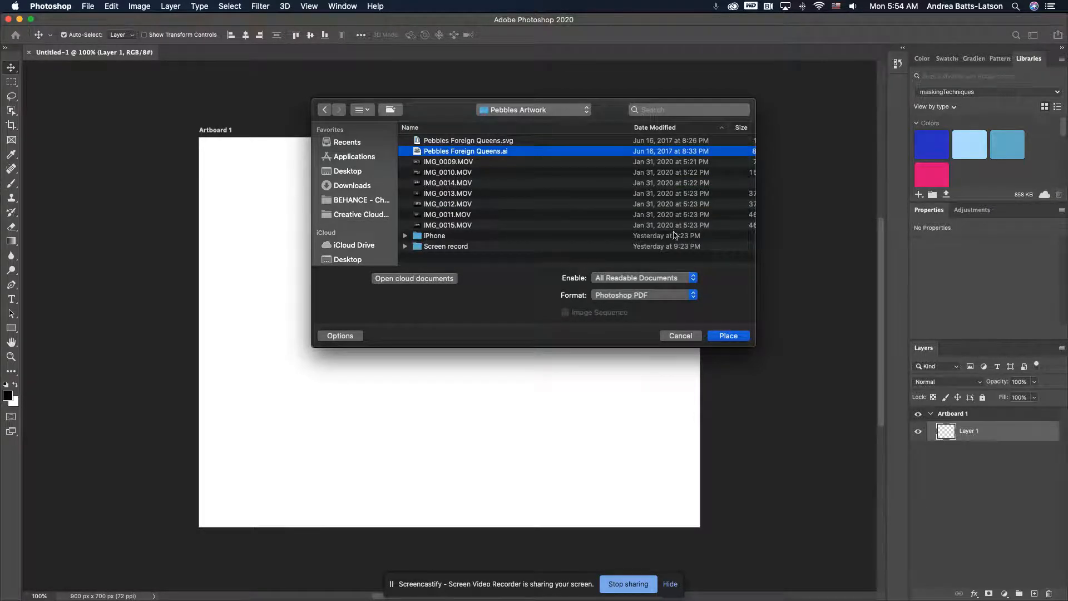
left_click(726, 336)
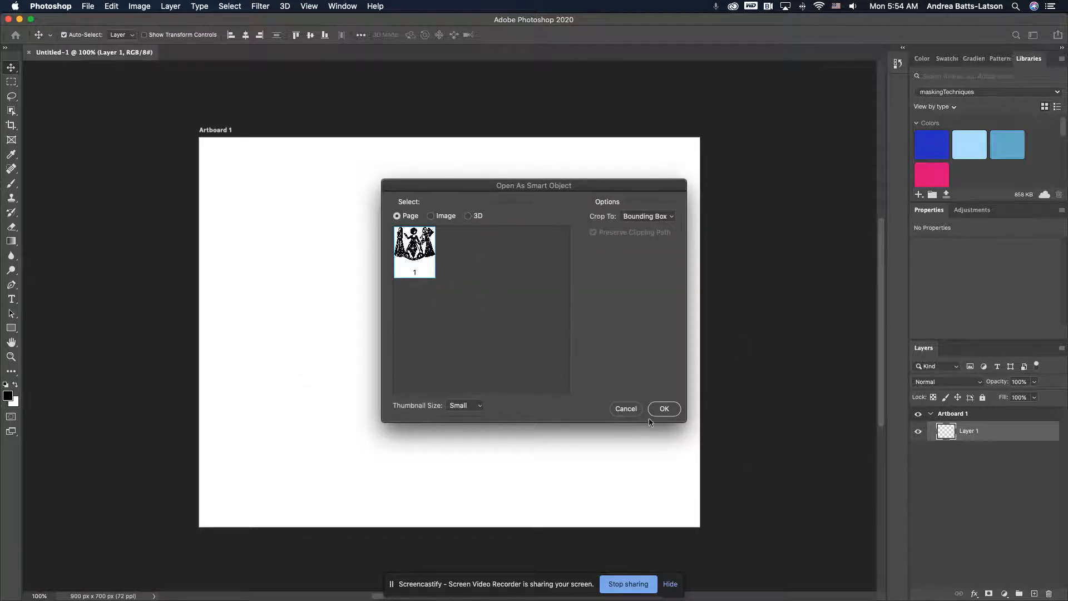
left_click(664, 407)
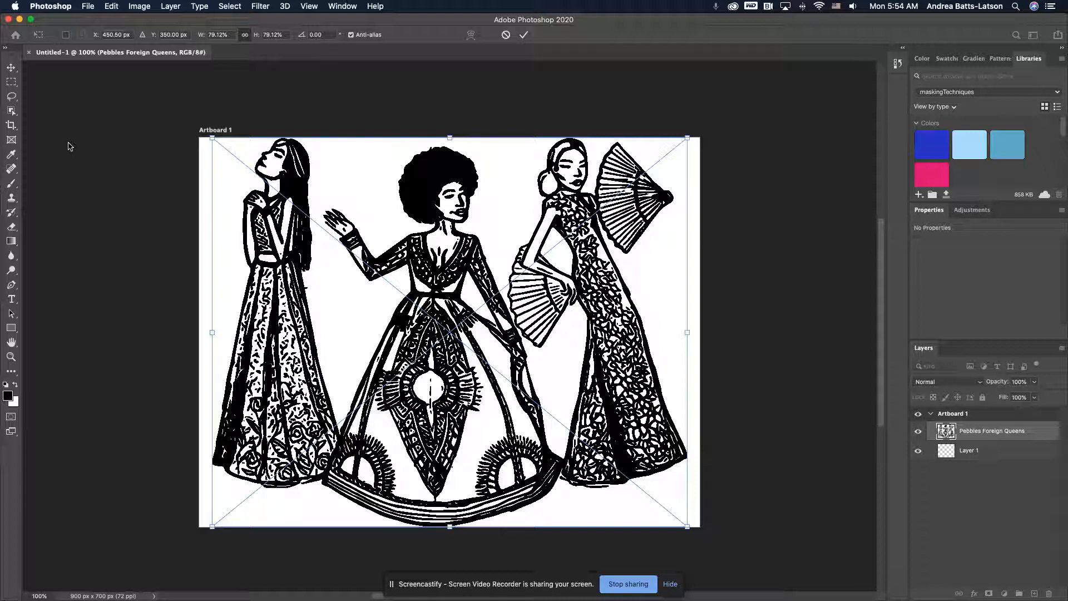
left_click(525, 36)
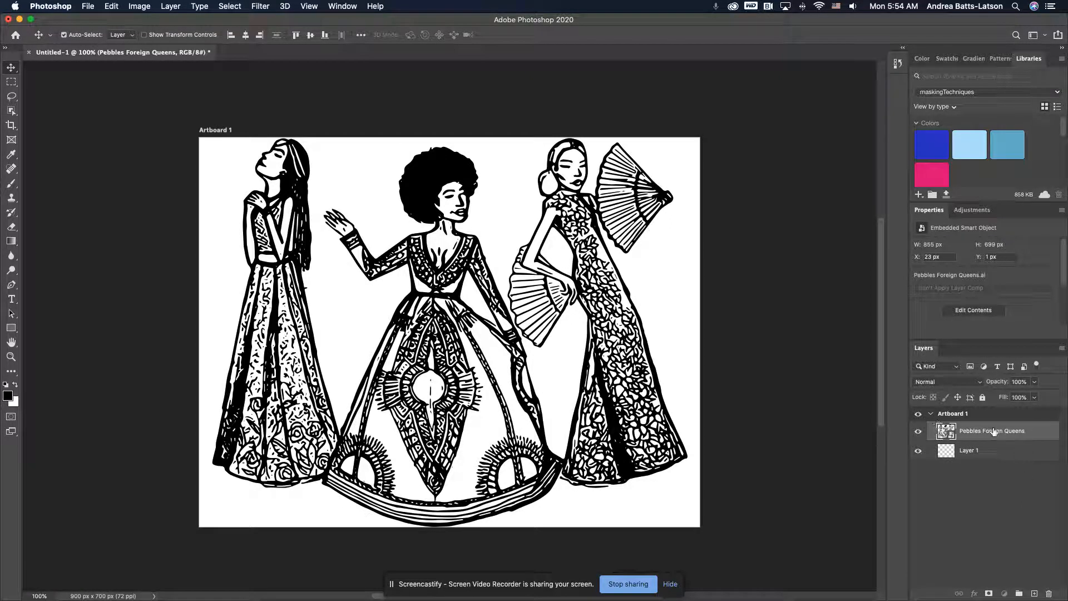
- Delete the Pebbles Foreign Queens layer from Artboard 1
left_click_drag(1038, 430, 1048, 594)
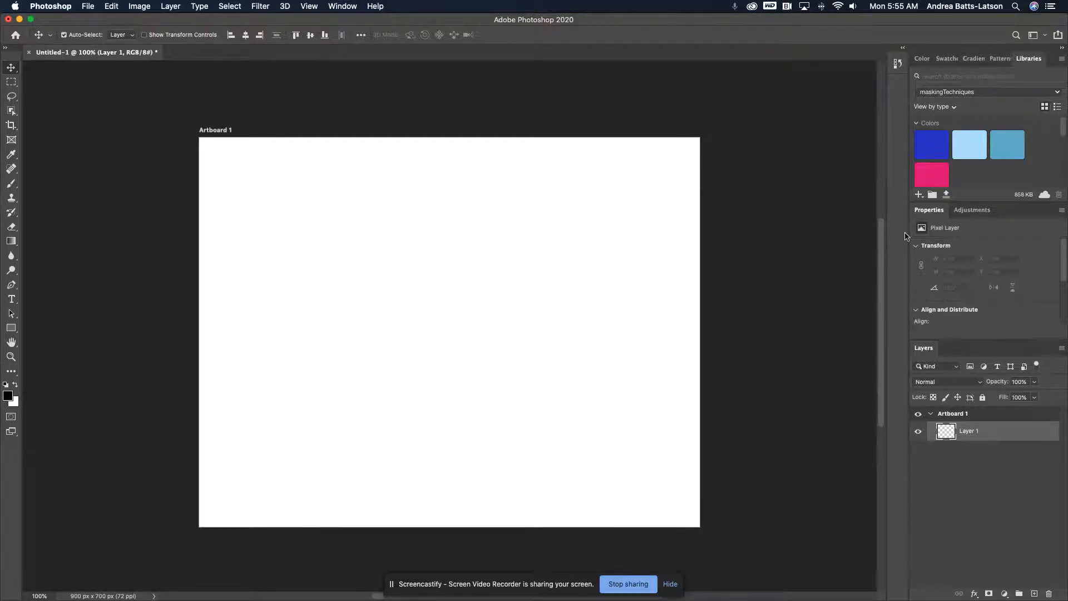
- Open the Adobe Stock website from Photoshop in the Chrome browser and look over its home page
left_click(90, 7)
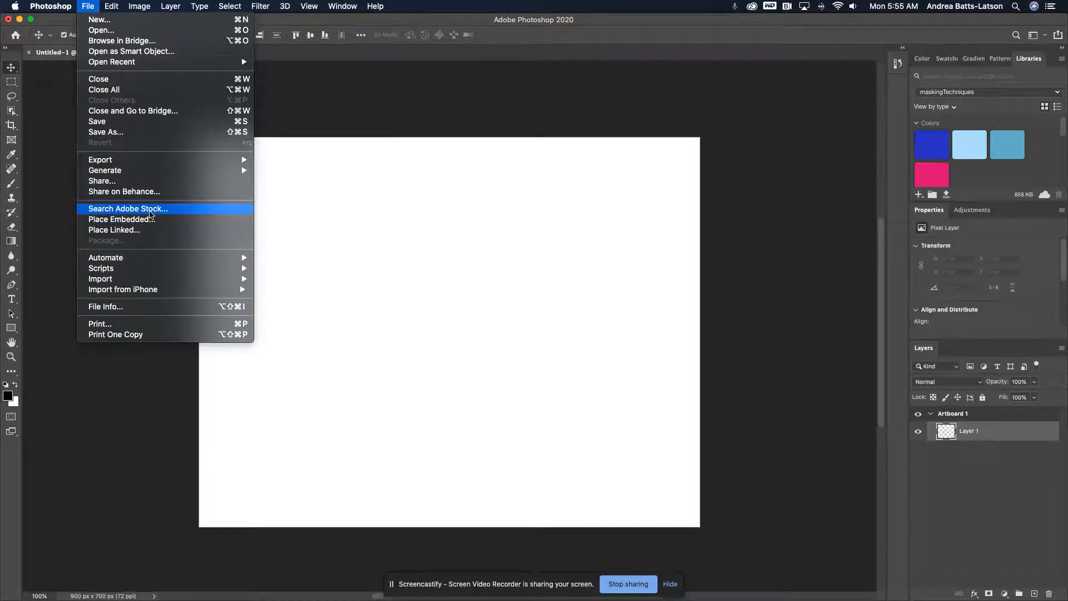
left_click(150, 211)
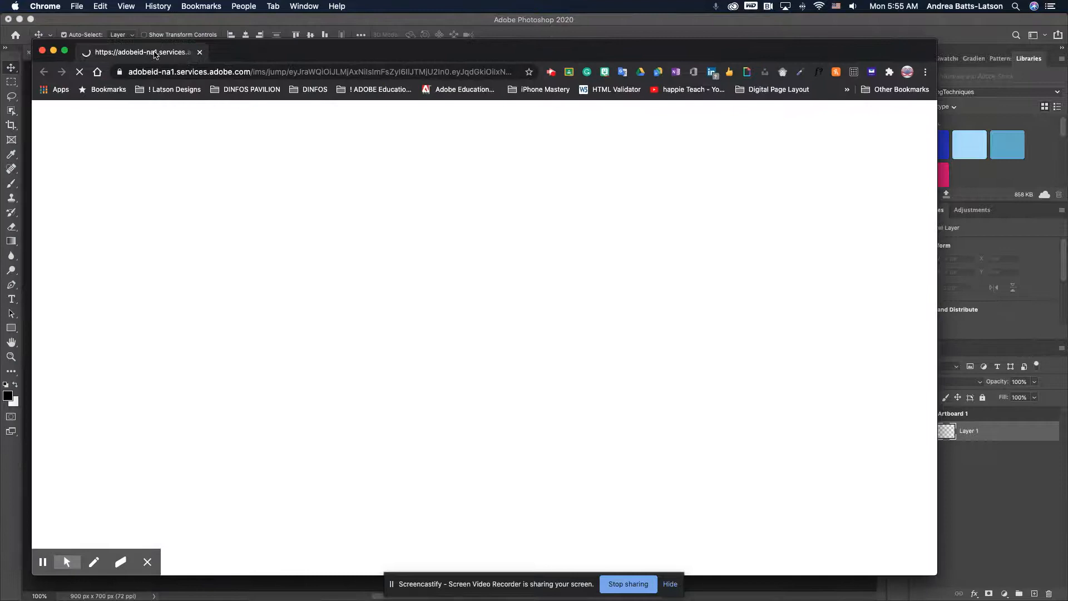
left_click_drag(175, 54, 156, 37)
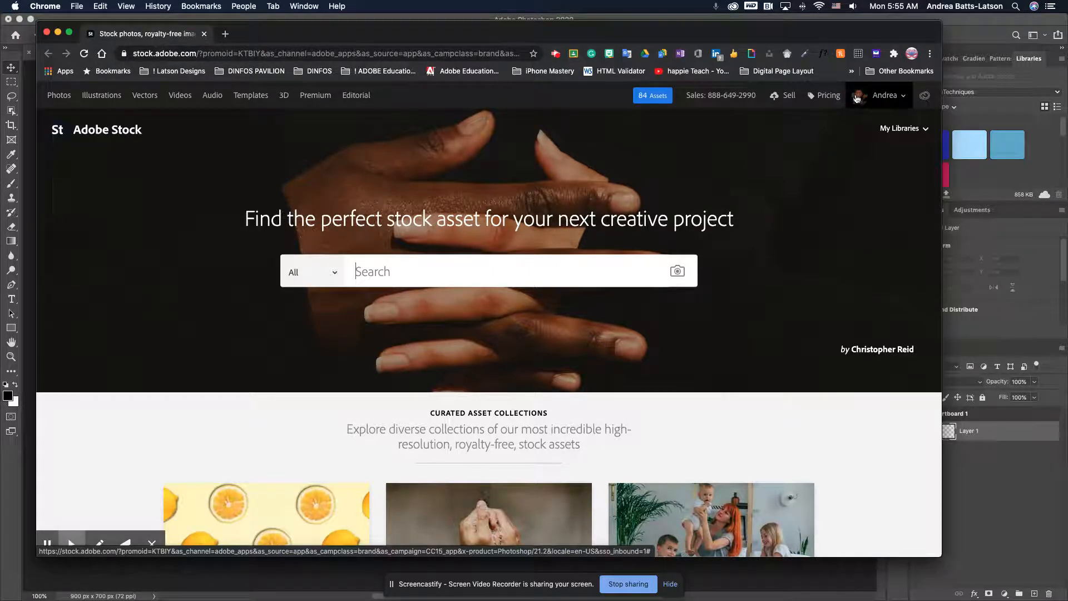
scroll(589, 220, "down", 3)
scroll(589, 219, "up", 3)
scroll(589, 220, "up", 1)
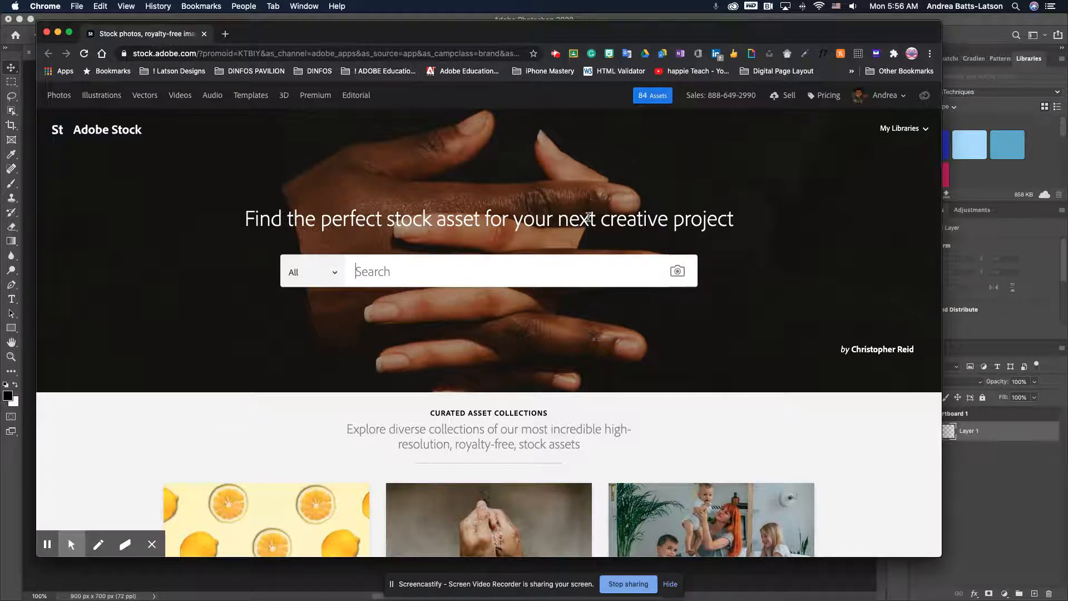
- Search all Adobe Stock assets for "fourth of july"
type("fourth o")
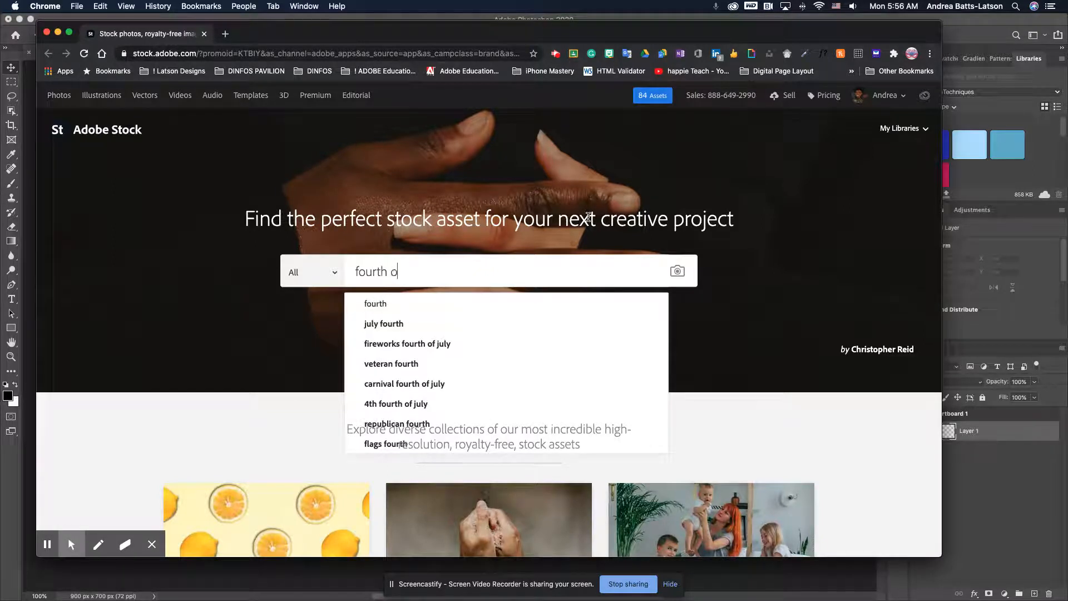
type("f july")
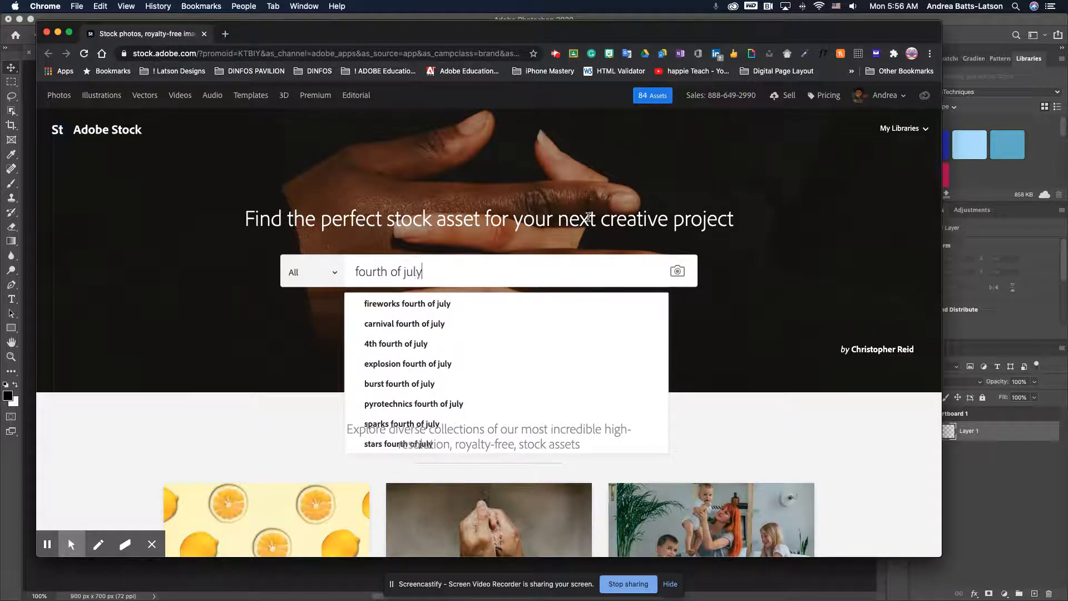
key("Return")
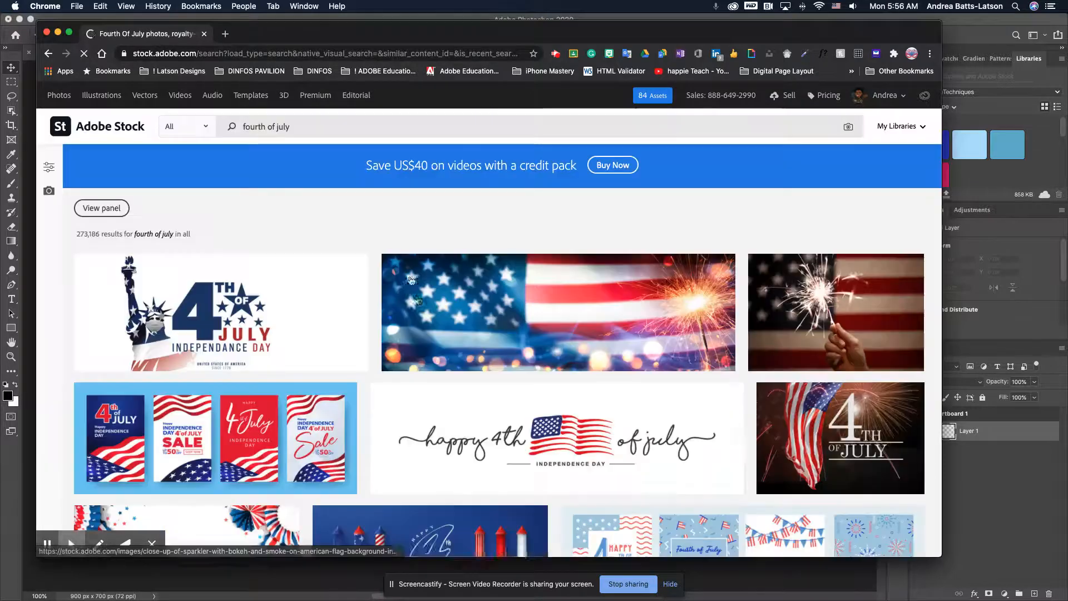
- Examine the fourth of july results for flag, sparkler and fireworks images suitable for the artwork
scroll(490, 312, "down", 4)
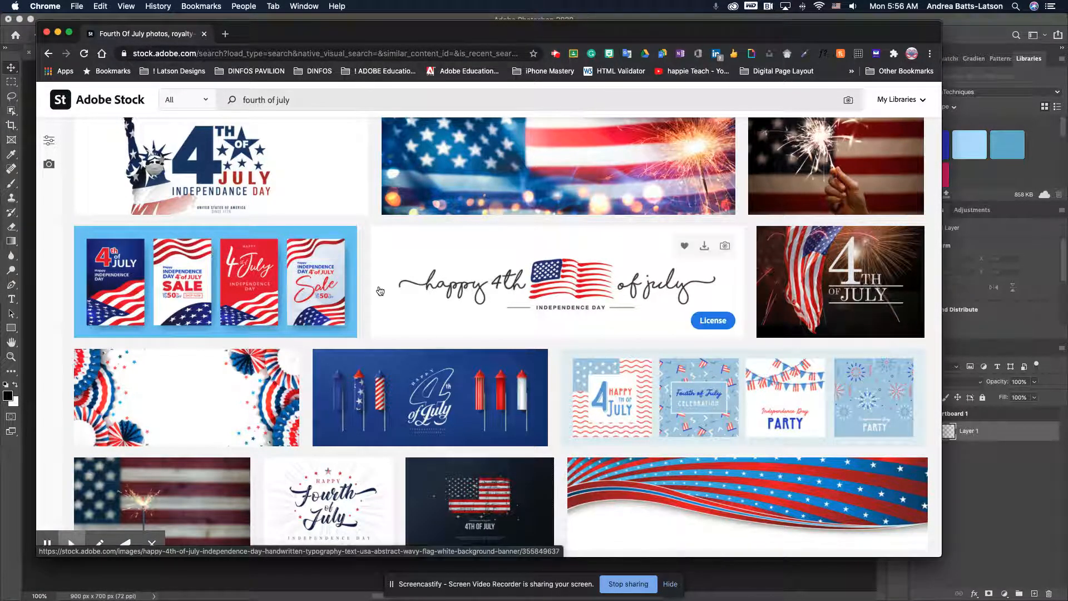
scroll(465, 288, "down", 1)
scroll(464, 288, "down", 1)
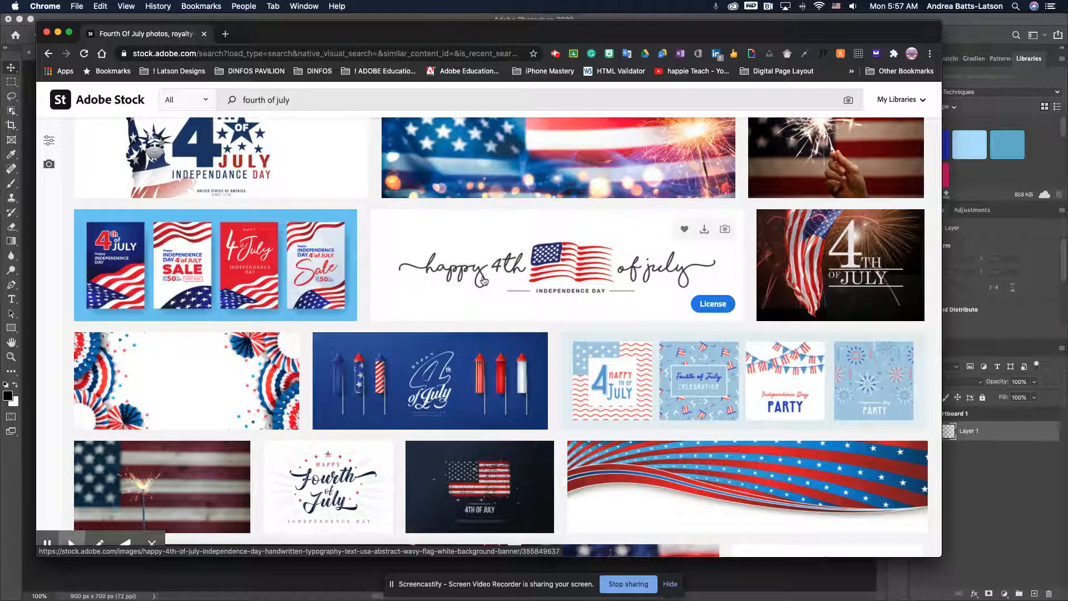
scroll(483, 280, "down", 3)
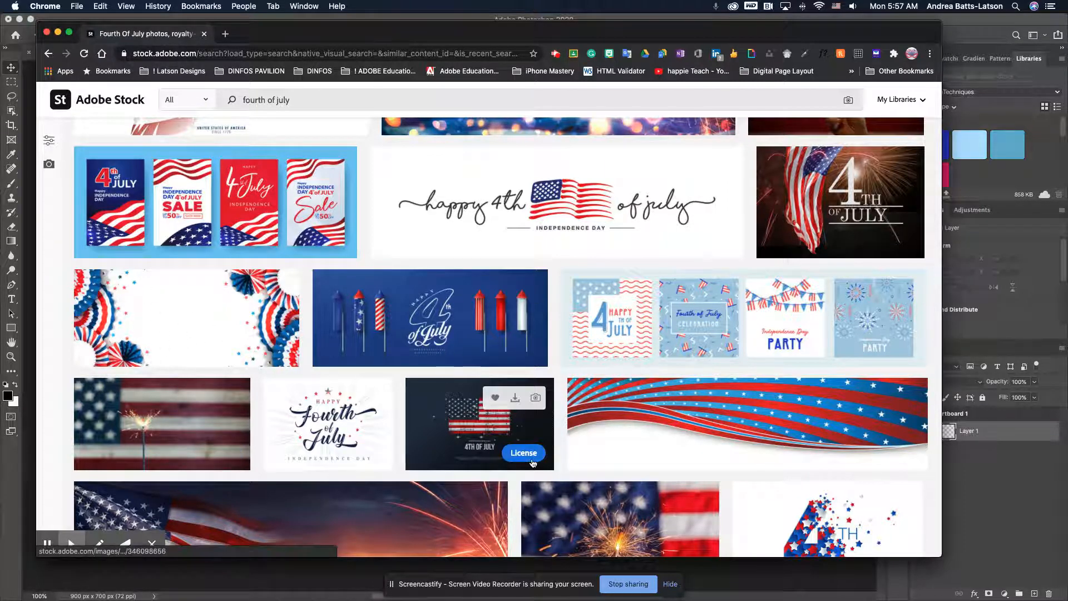
scroll(533, 463, "down", 3)
scroll(533, 463, "down", 6)
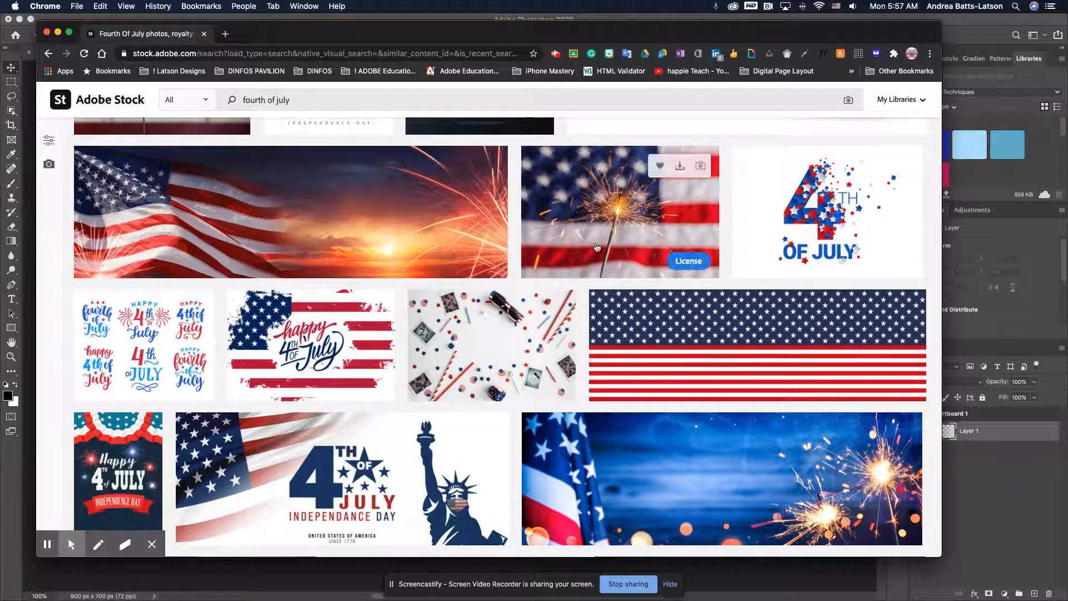
scroll(295, 340, "down", 7)
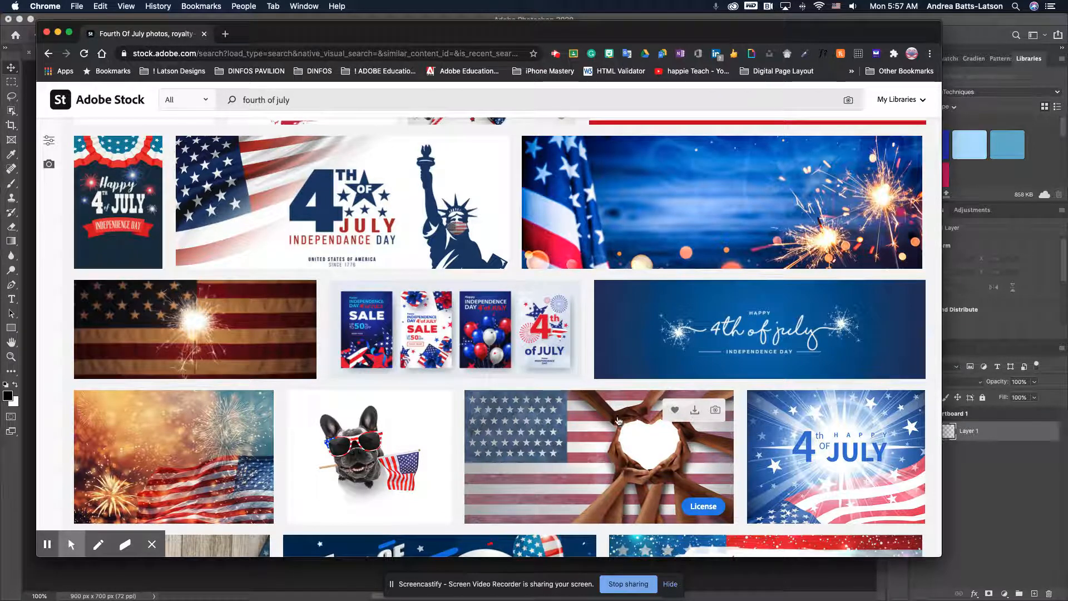
scroll(582, 435, "down", 5)
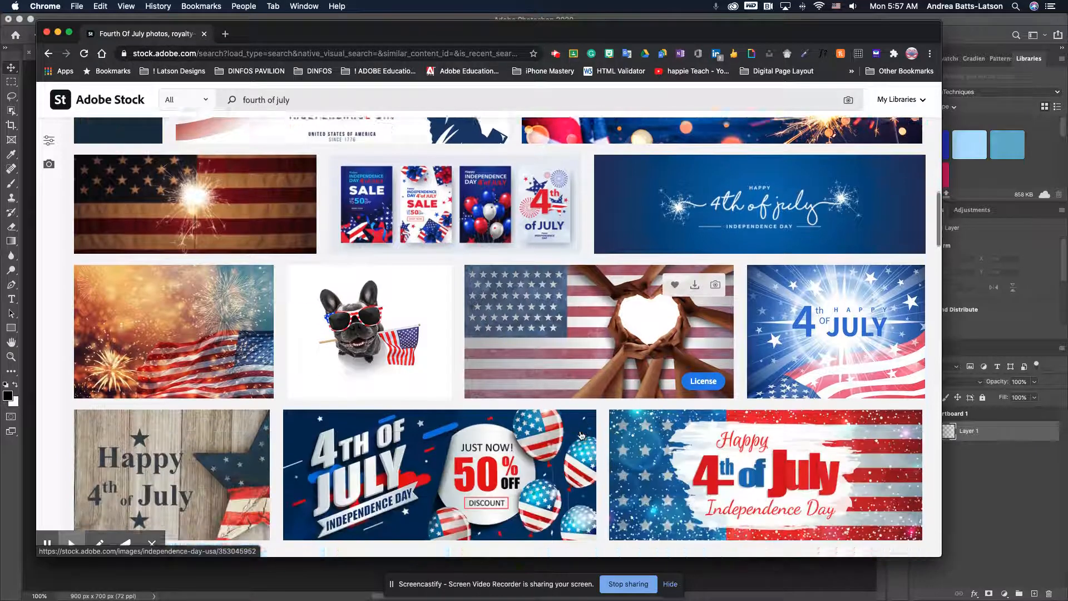
scroll(581, 433, "down", 3)
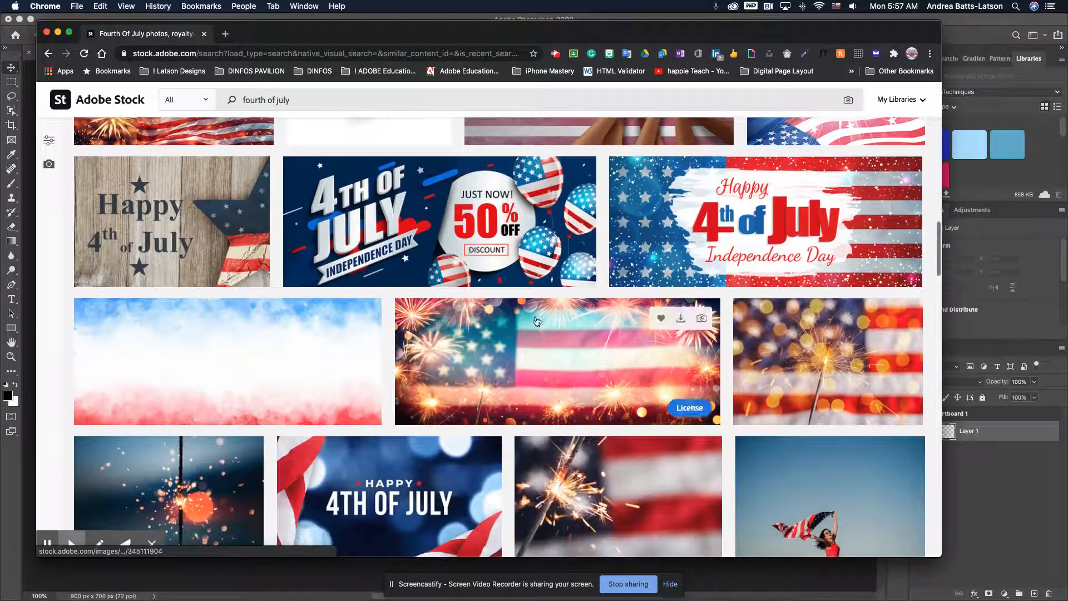
scroll(423, 368, "down", 4)
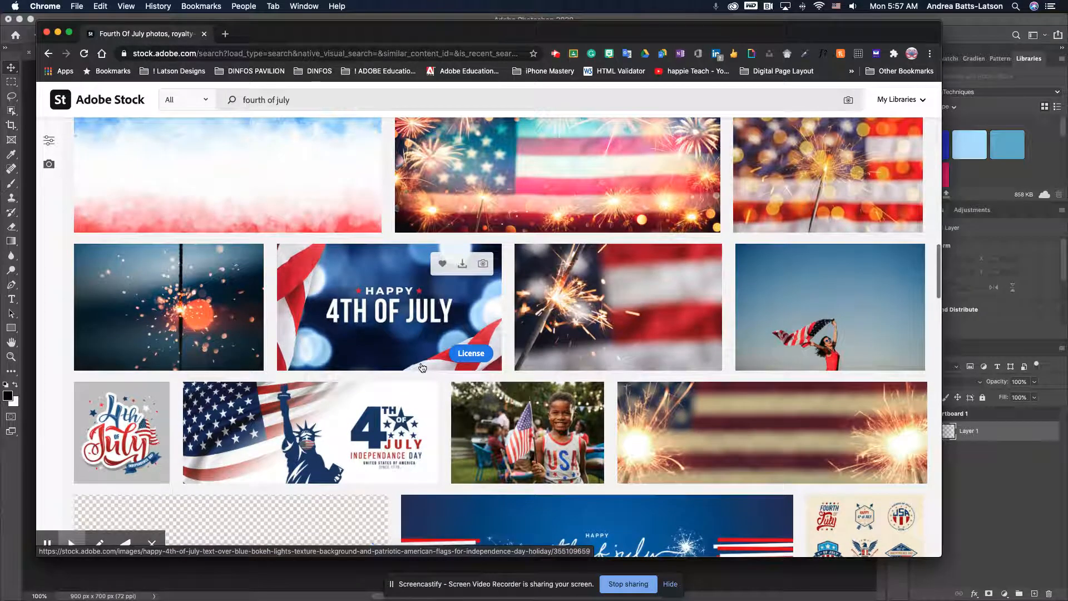
scroll(421, 365, "up", 1)
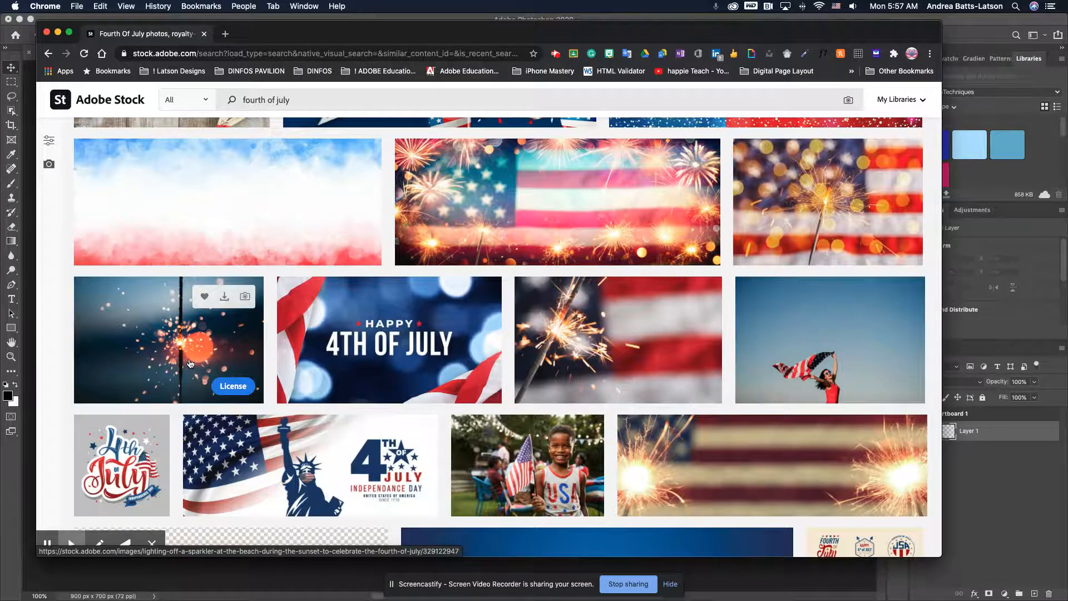
- Download previews of the pink fireworks image and the wide night image of fireworks over the monument
scroll(189, 364, "down", 5)
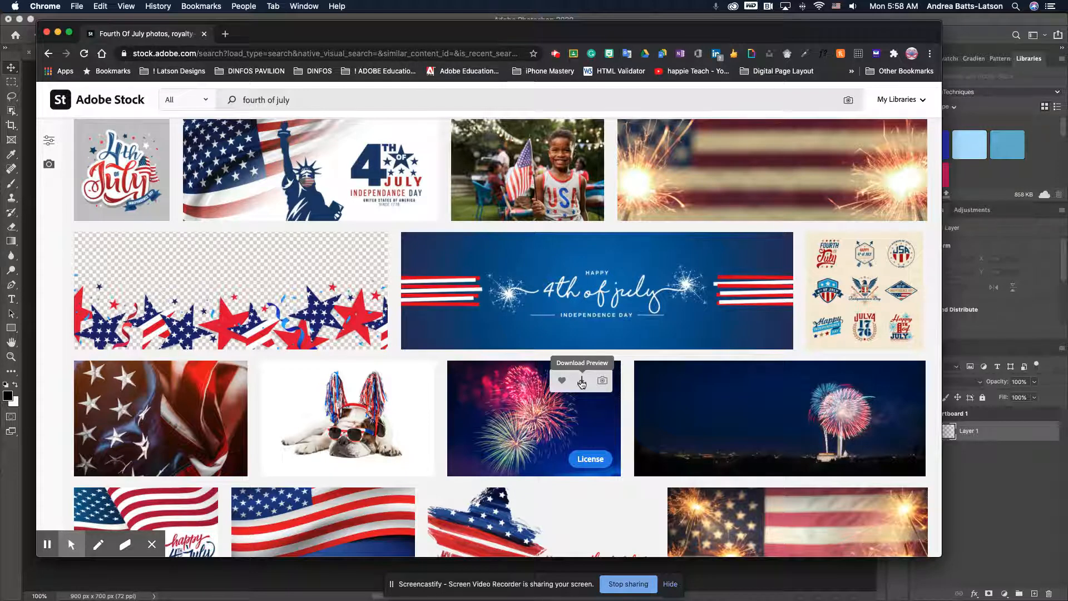
left_click(582, 382)
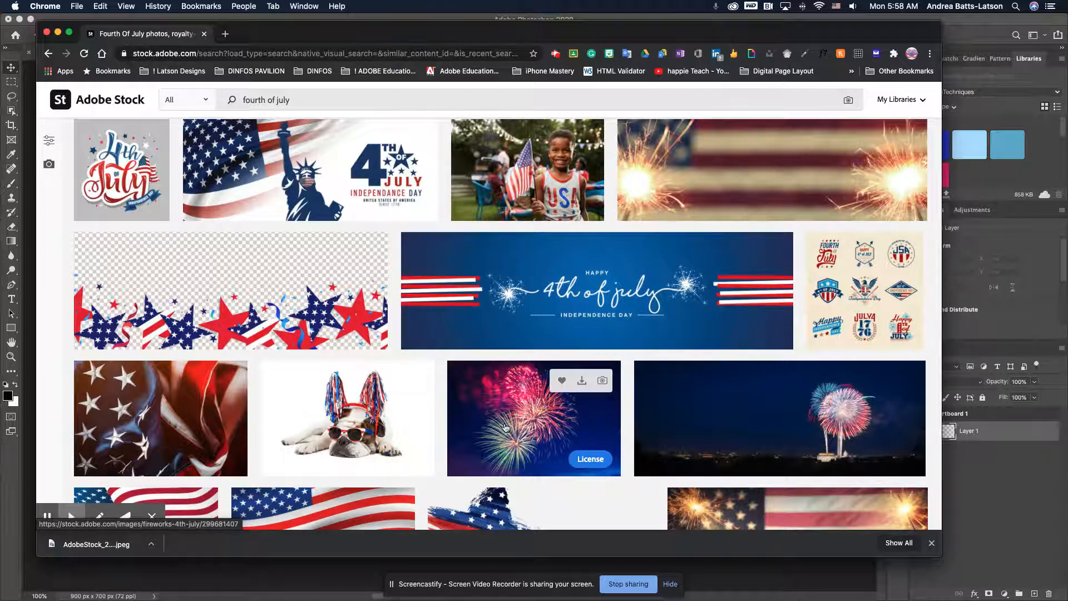
scroll(505, 427, "down", 2)
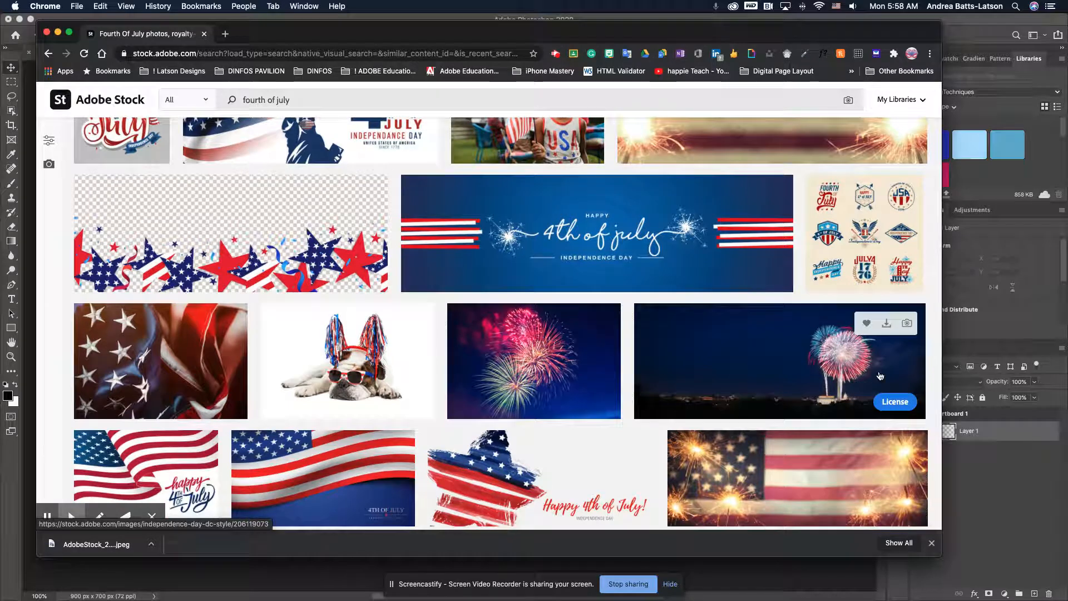
left_click(885, 325)
scroll(488, 475, "down", 1)
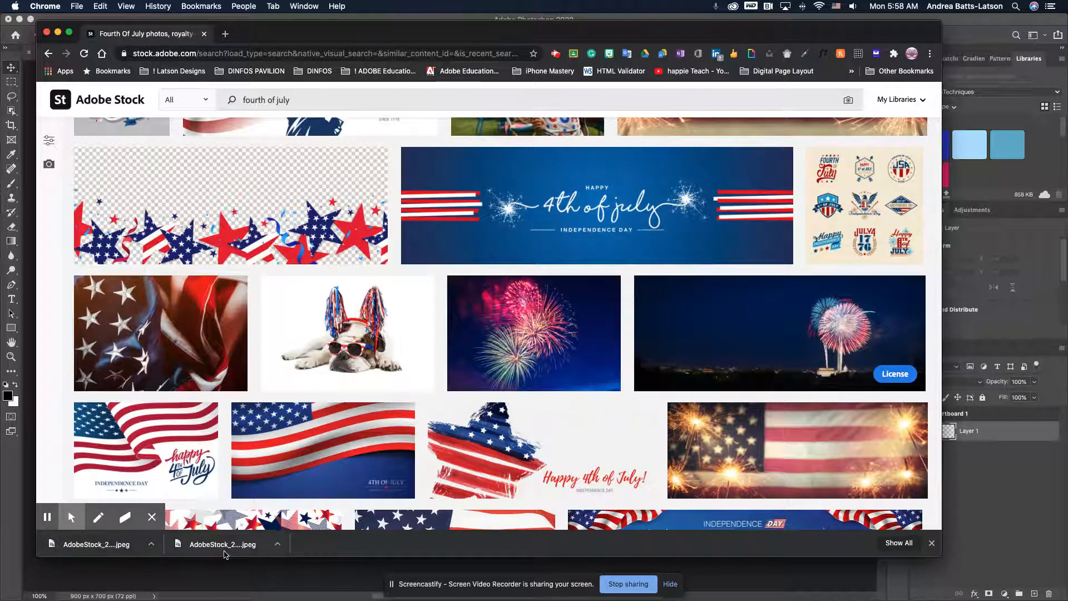
- Download previews of the Memorial Day stars image and the white background with red, white and blue rosettes
scroll(446, 301, "down", 5)
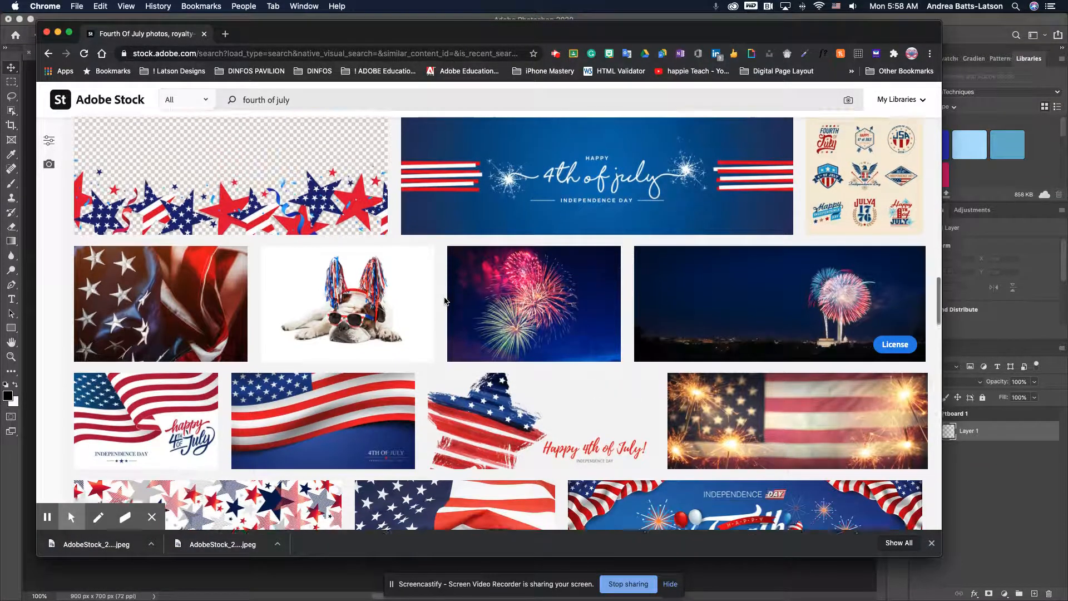
scroll(445, 300, "down", 1)
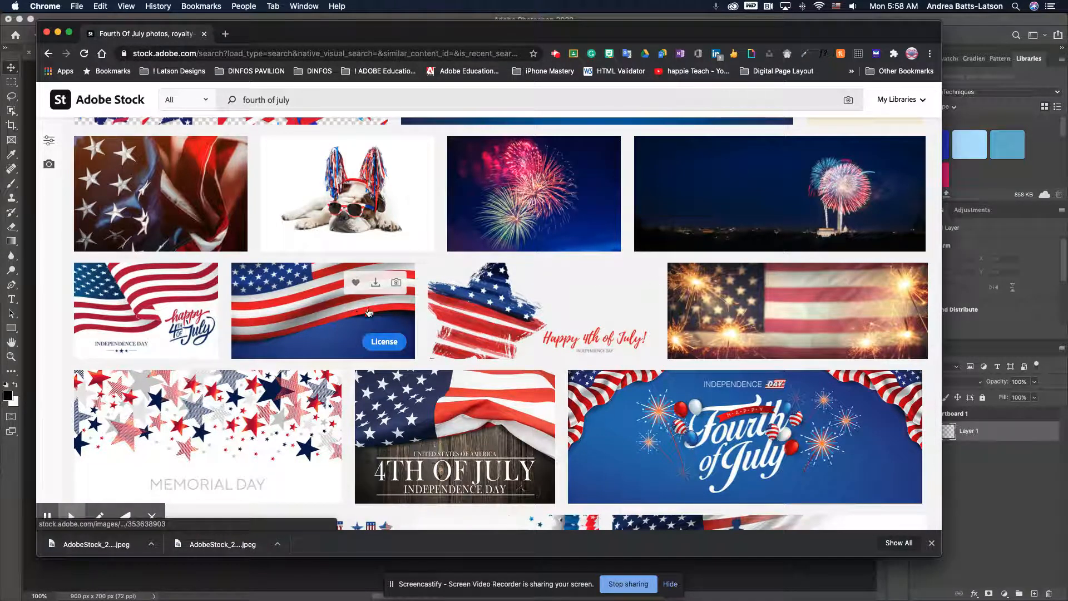
scroll(284, 295, "down", 5)
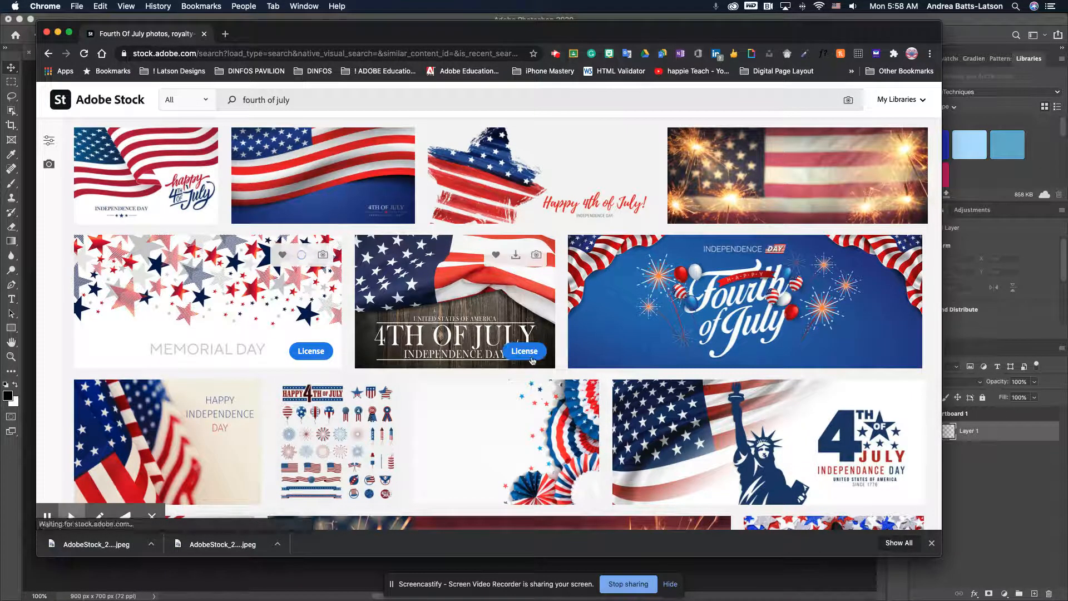
scroll(551, 361, "down", 3)
scroll(551, 361, "down", 5)
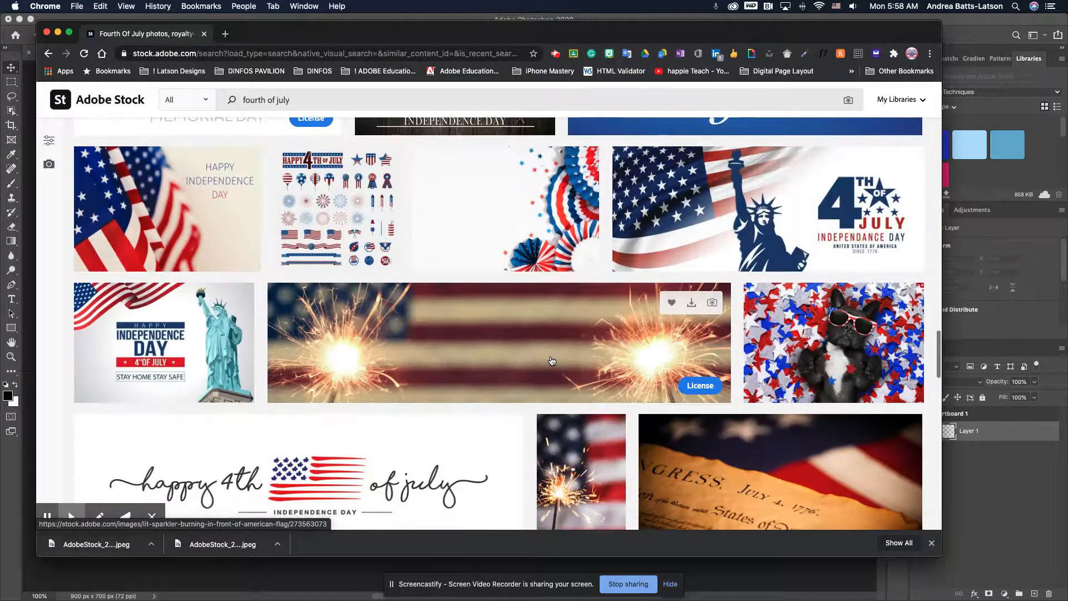
left_click(562, 170)
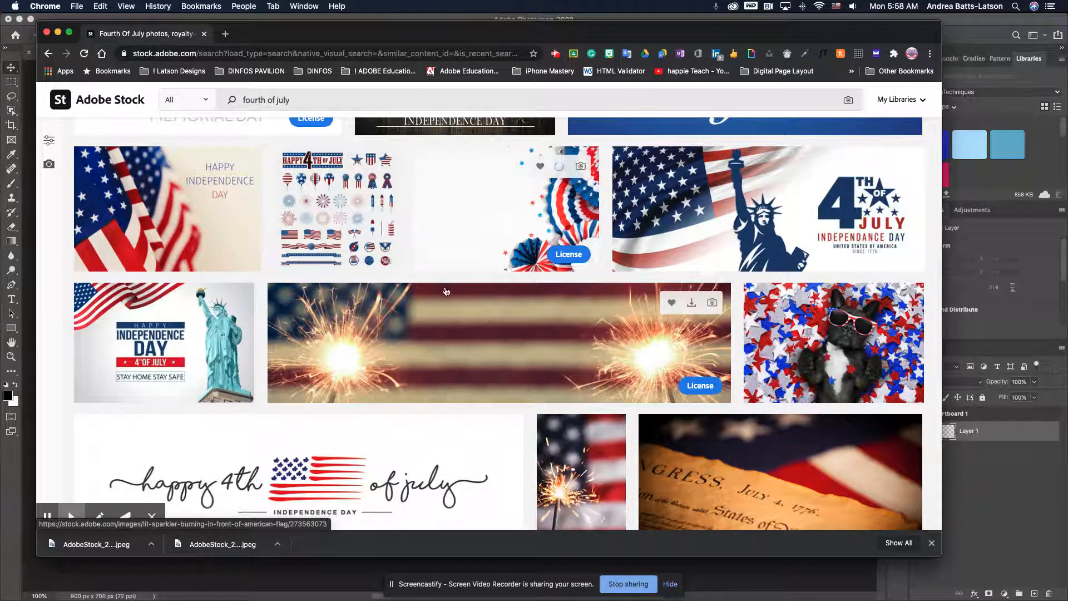
- Download the preview of the beach image with red, white and blue starfish
scroll(255, 289, "down", 6)
scroll(255, 289, "down", 6)
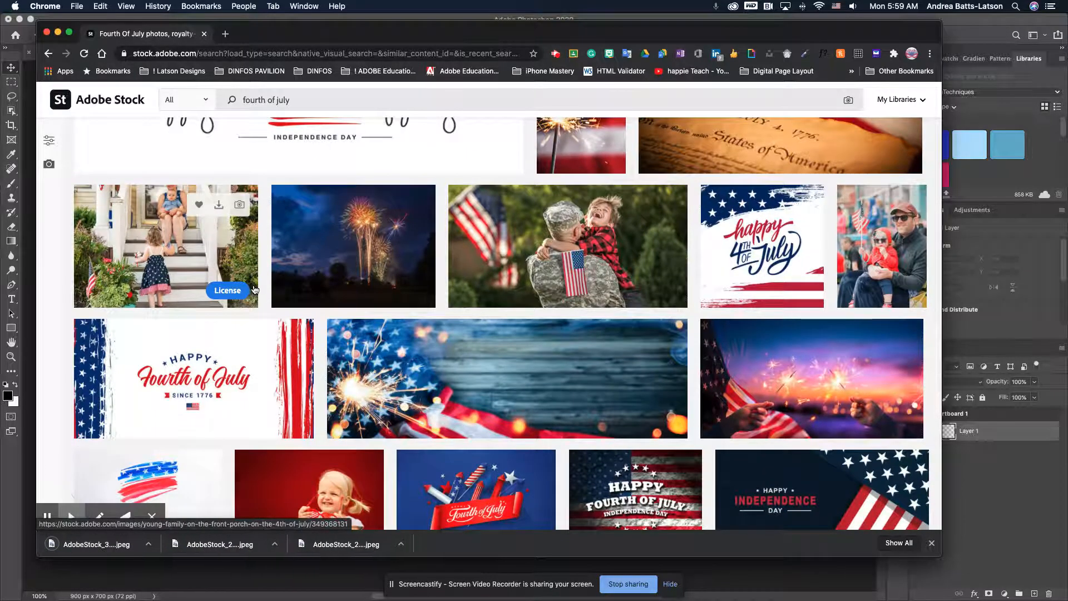
scroll(255, 289, "down", 3)
scroll(255, 288, "down", 5)
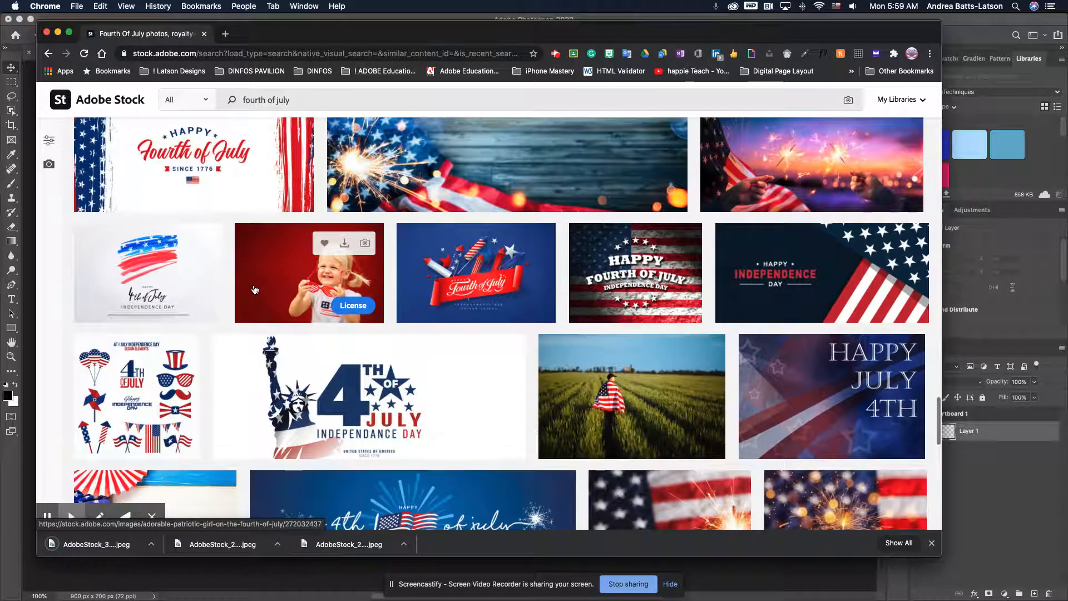
scroll(255, 289, "down", 4)
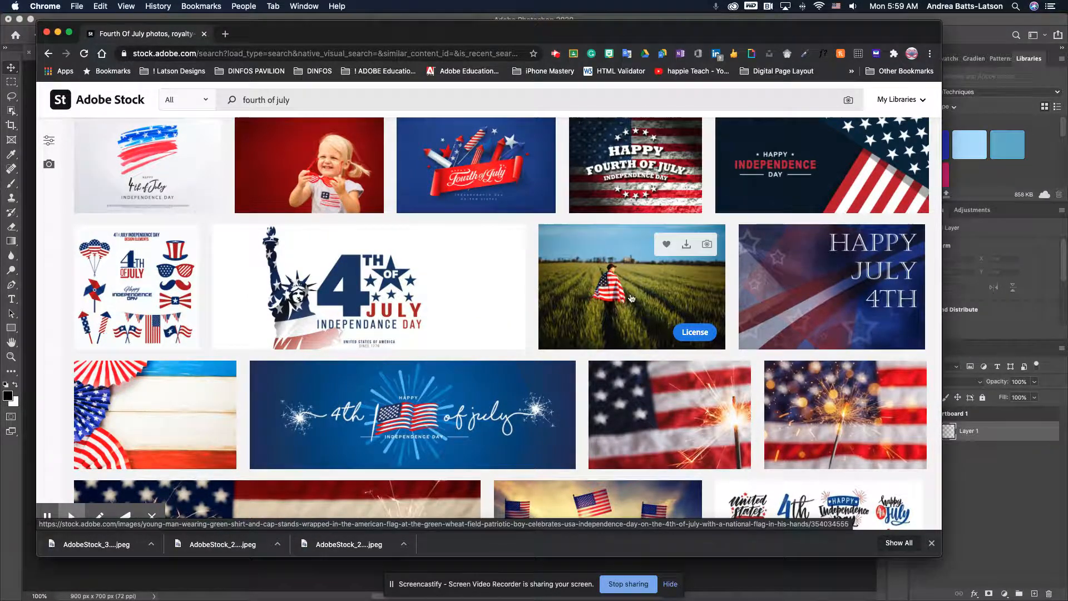
scroll(303, 278, "down", 11)
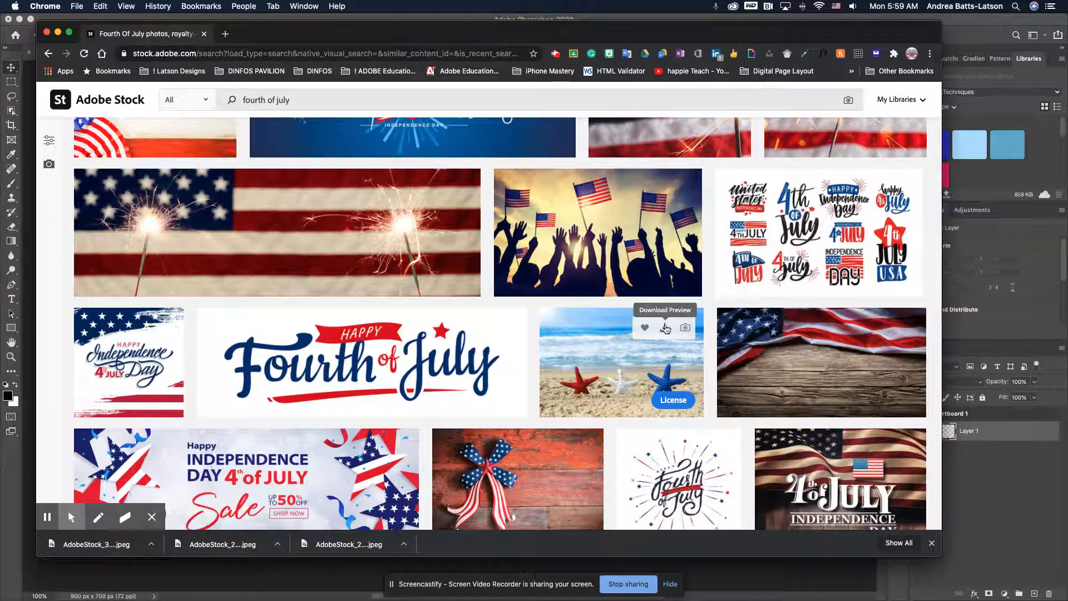
left_click(665, 328)
- Look through the remaining fourth of july results and replace the search term with "night sky"
scroll(362, 395, "down", 5)
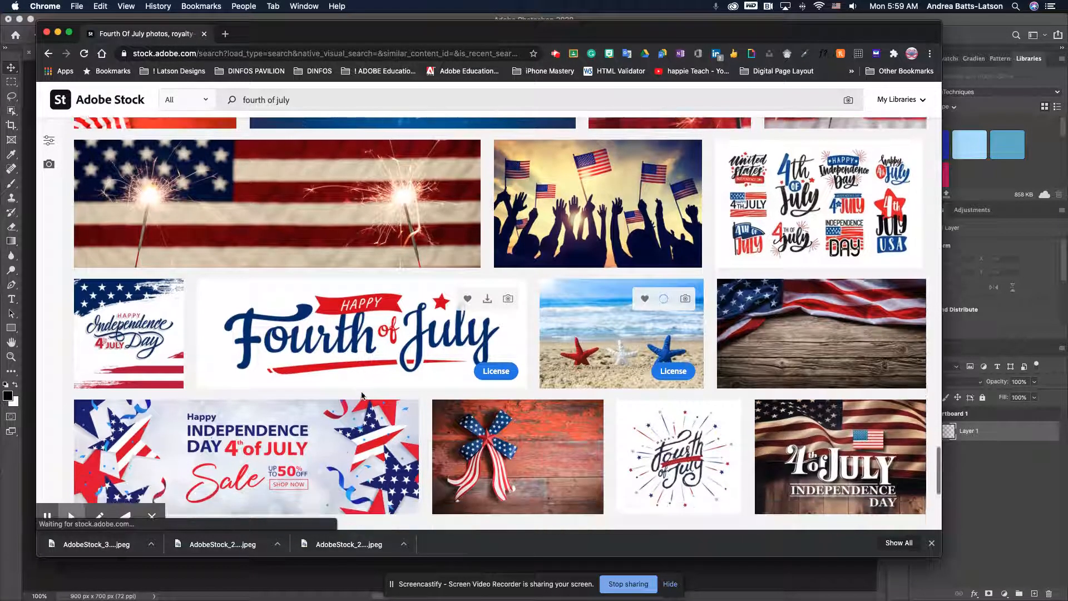
scroll(361, 396, "down", 10)
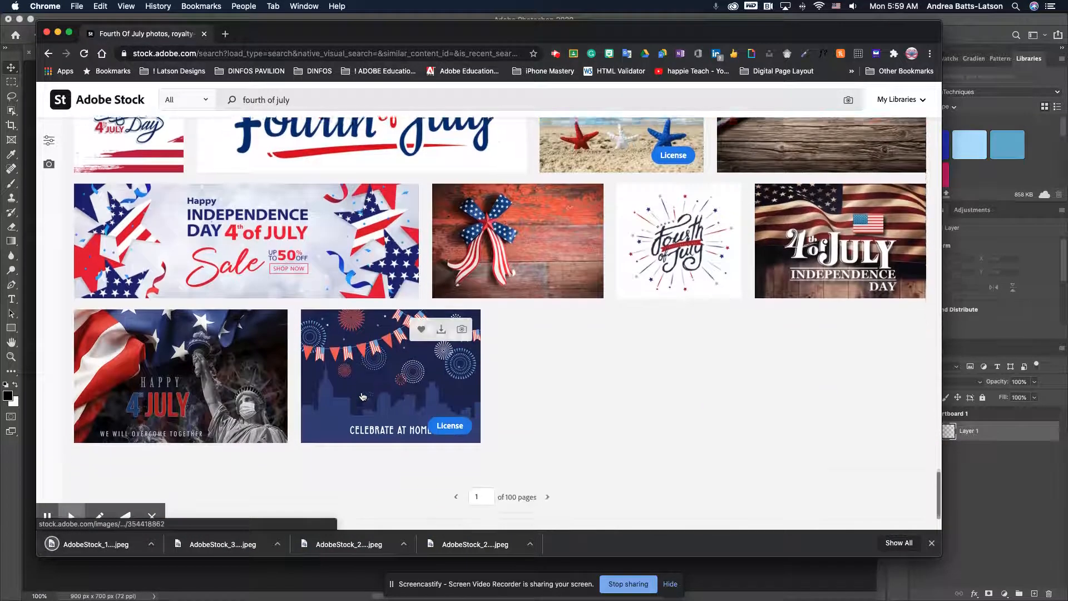
scroll(362, 395, "down", 10)
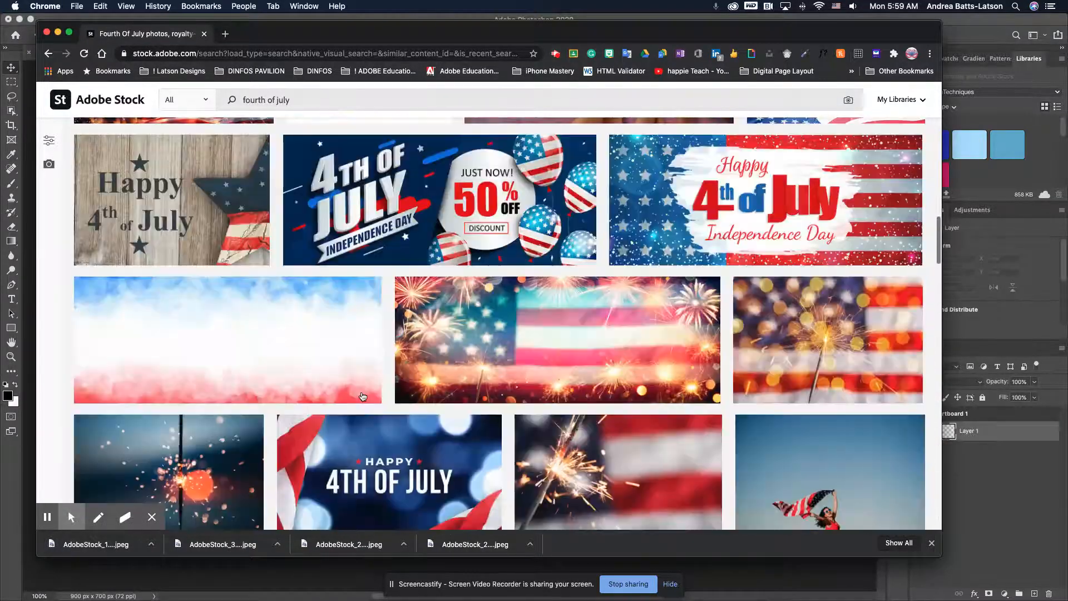
left_click_drag(305, 106, 174, 106)
type("nig")
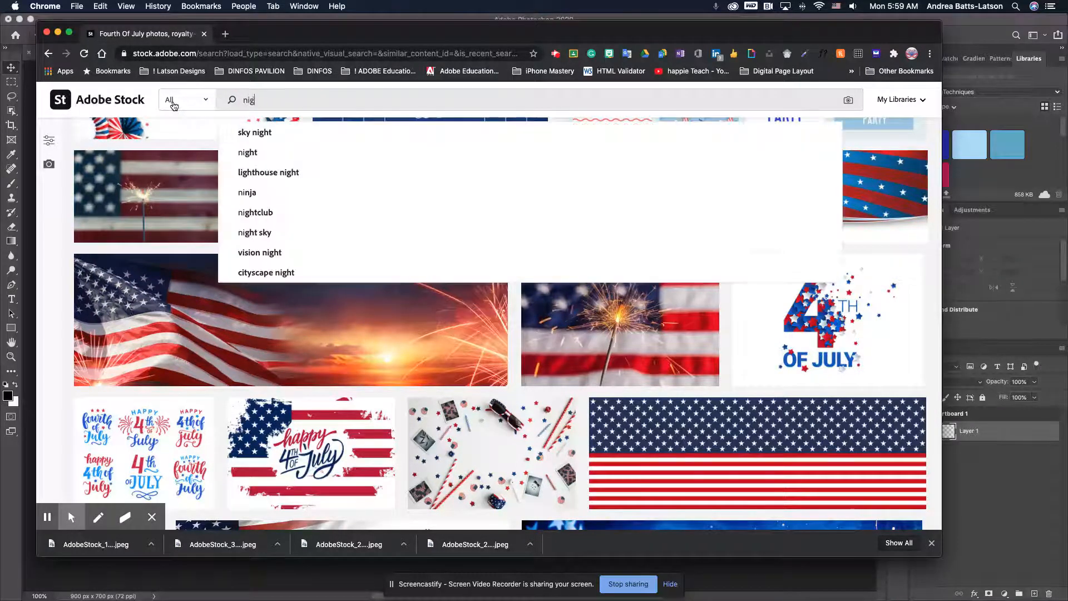
type("ht sky")
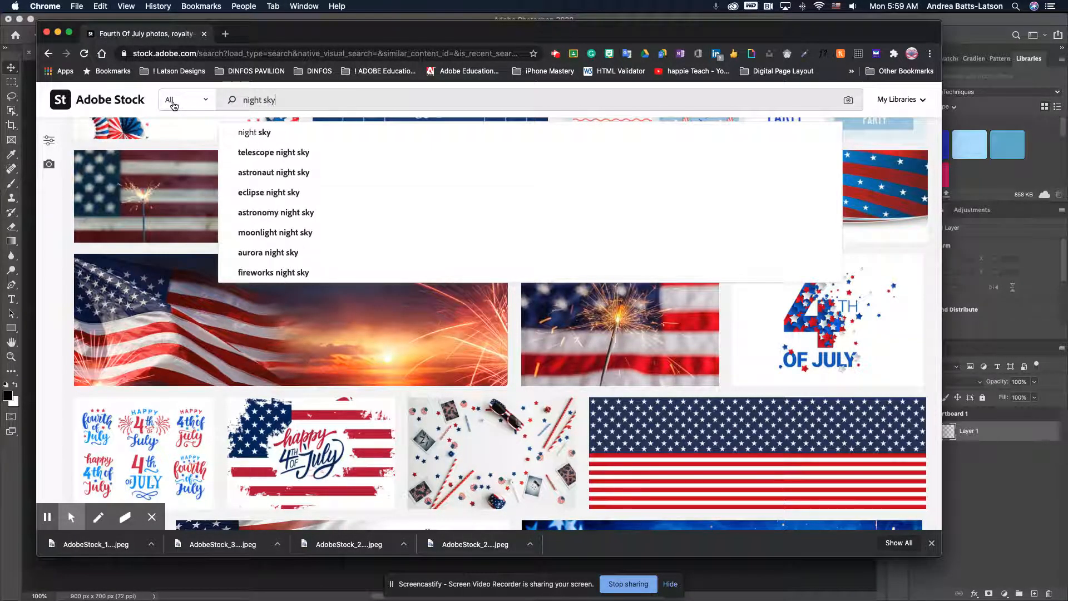
key("Return")
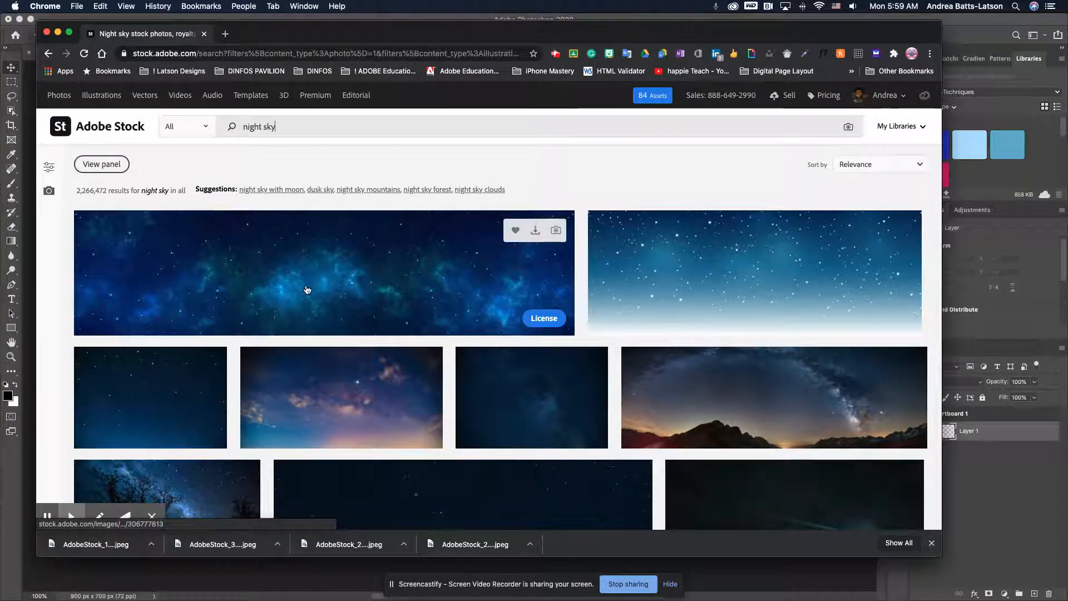
- Look through the night sky results and download previews of the wide blue nebula image and the starry blue sky fading to white
scroll(307, 289, "down", 10)
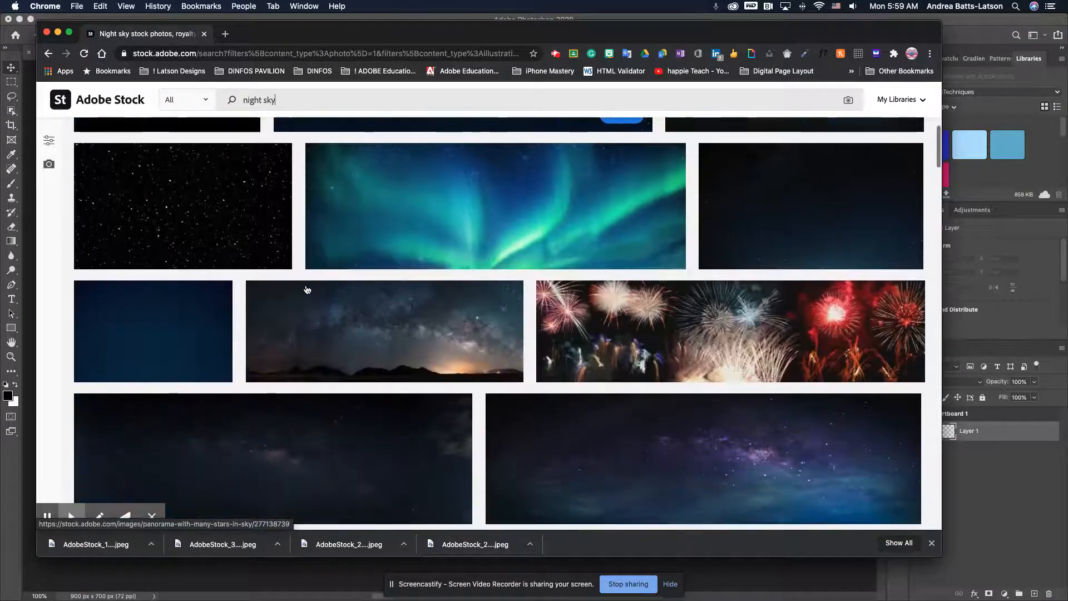
scroll(307, 290, "down", 5)
scroll(305, 287, "up", 12)
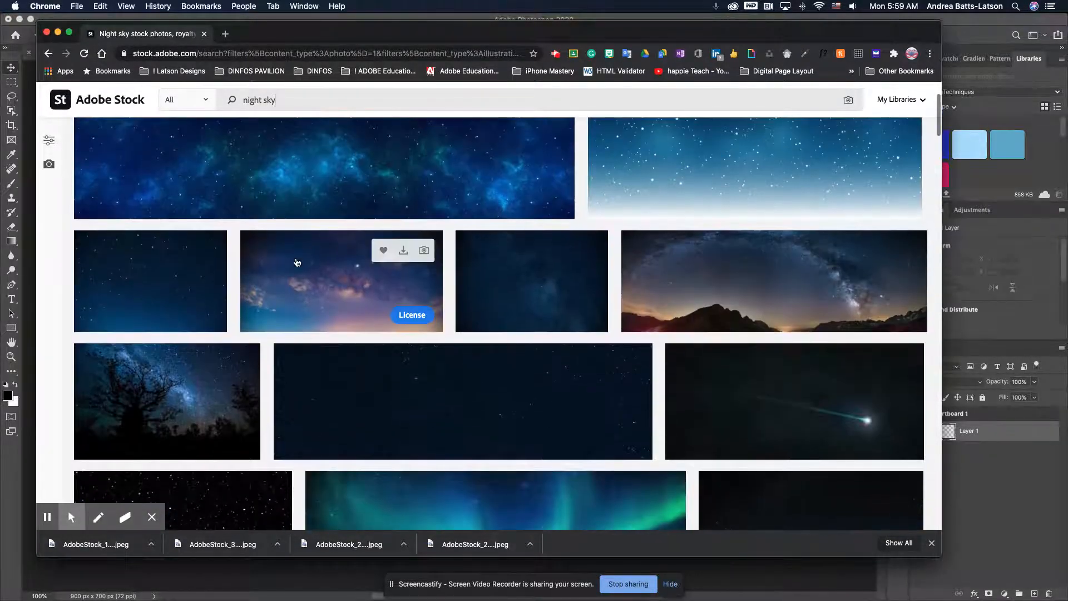
scroll(304, 276, "up", 5)
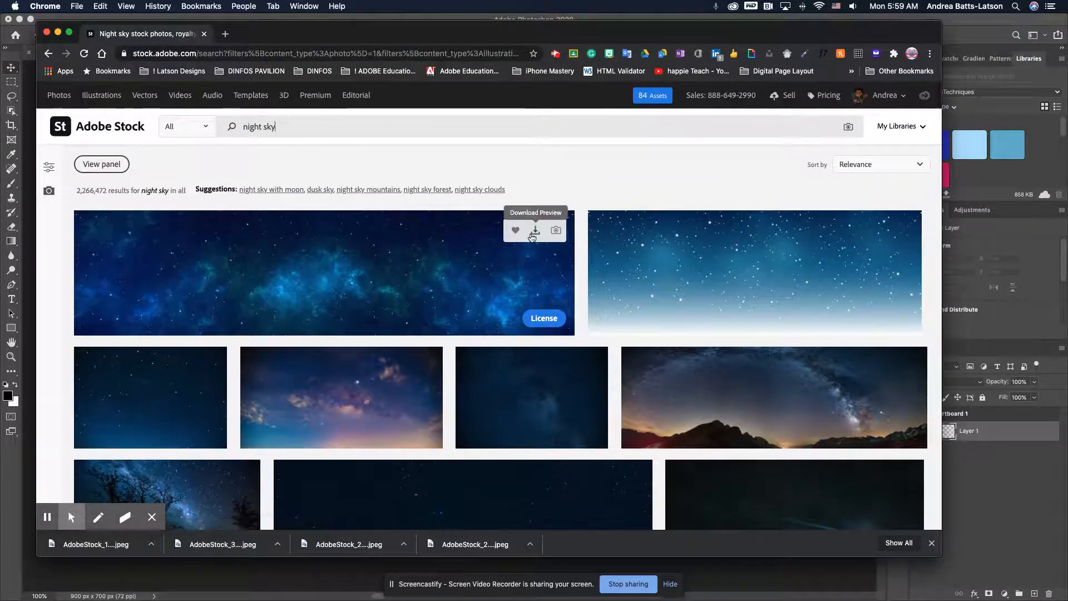
mouse_move(762, 289)
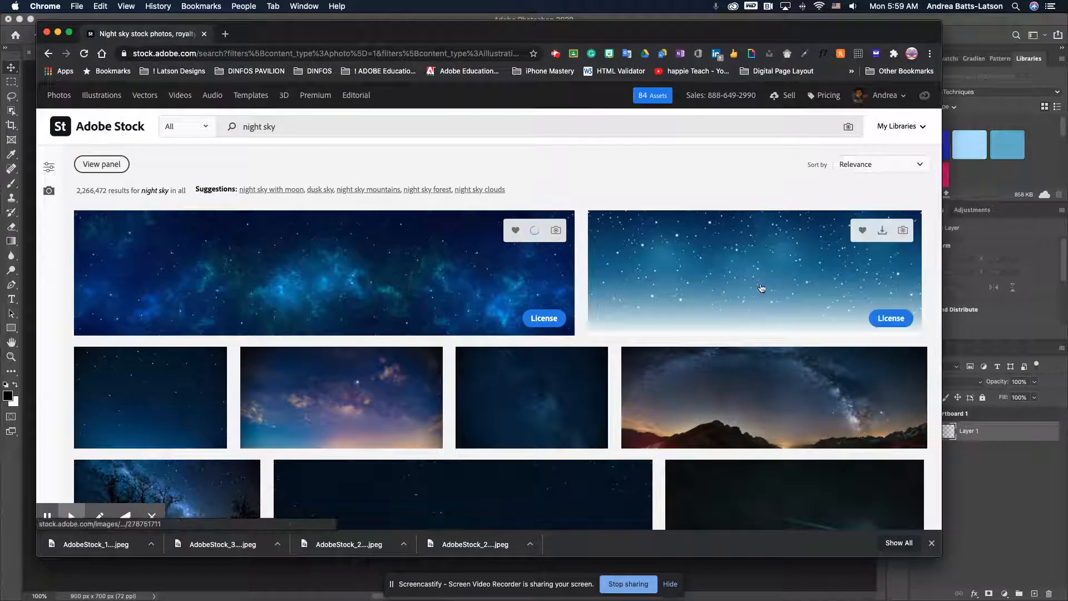
left_click(882, 237)
- Download the preview of the wide orange and purple sunset sky image from the night sky results
scroll(427, 293, "down", 5)
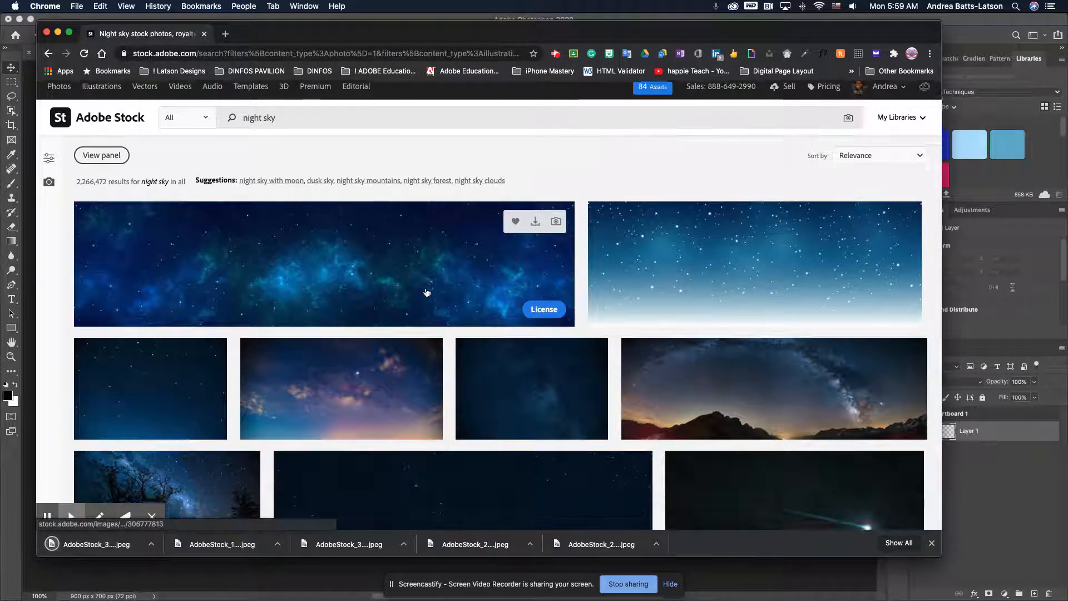
scroll(427, 294, "down", 3)
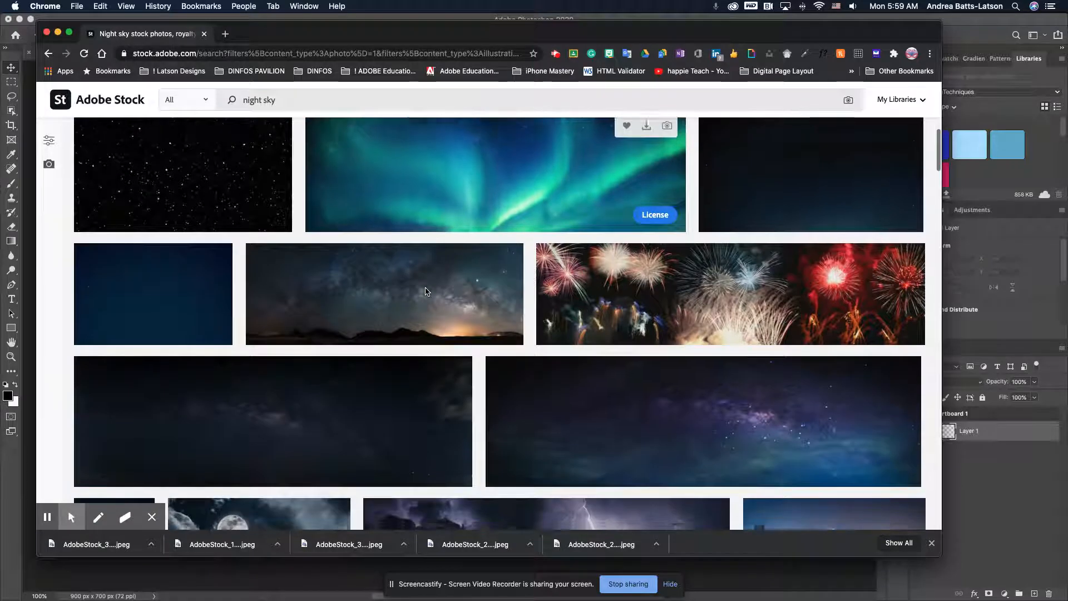
scroll(427, 293, "up", 1)
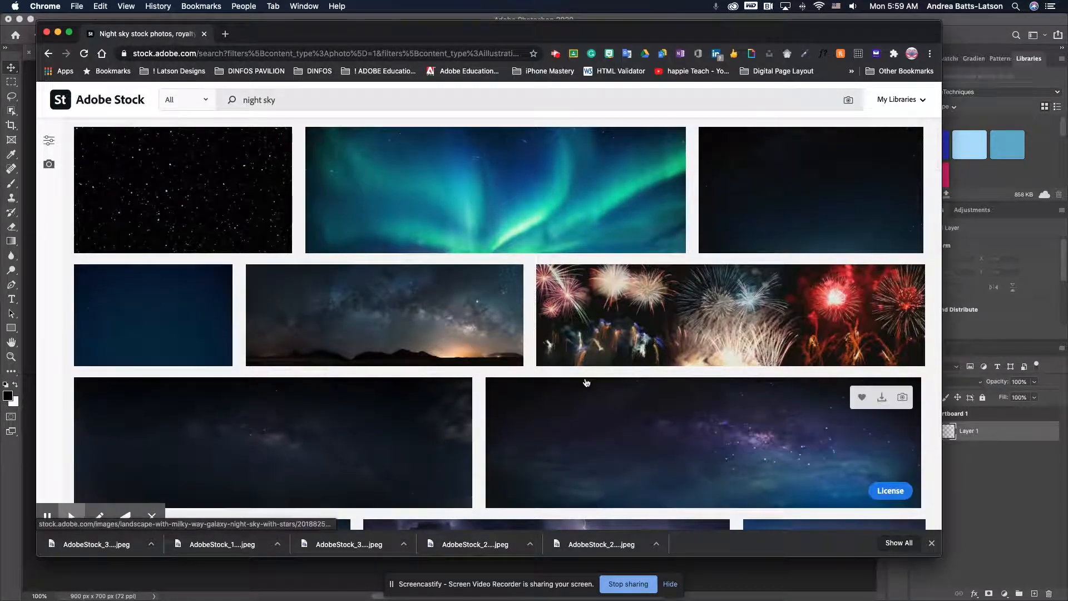
scroll(586, 382, "down", 3)
scroll(586, 382, "down", 5)
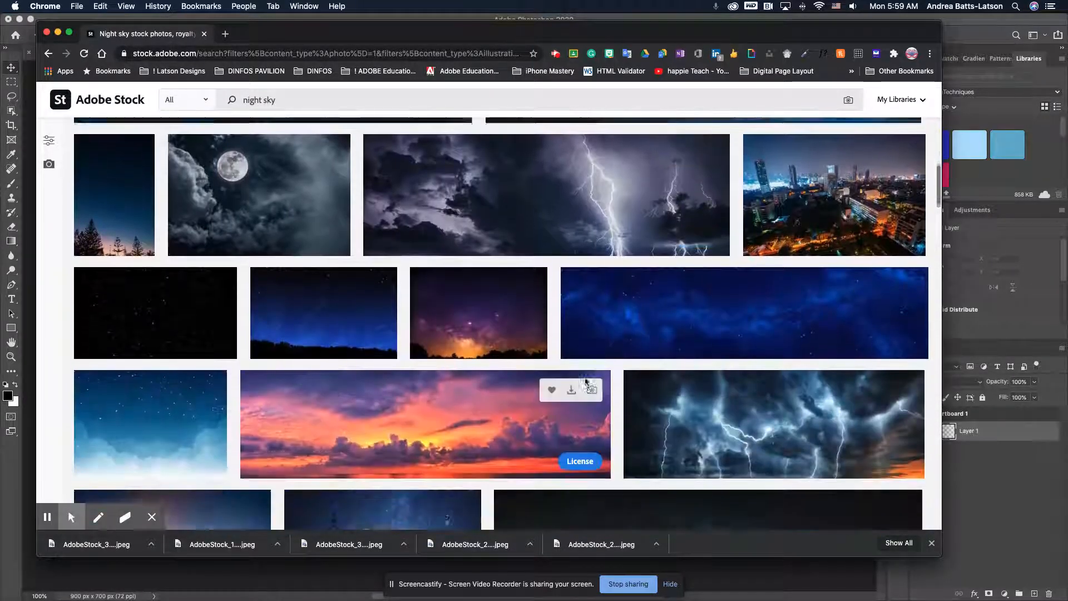
scroll(586, 382, "down", 1)
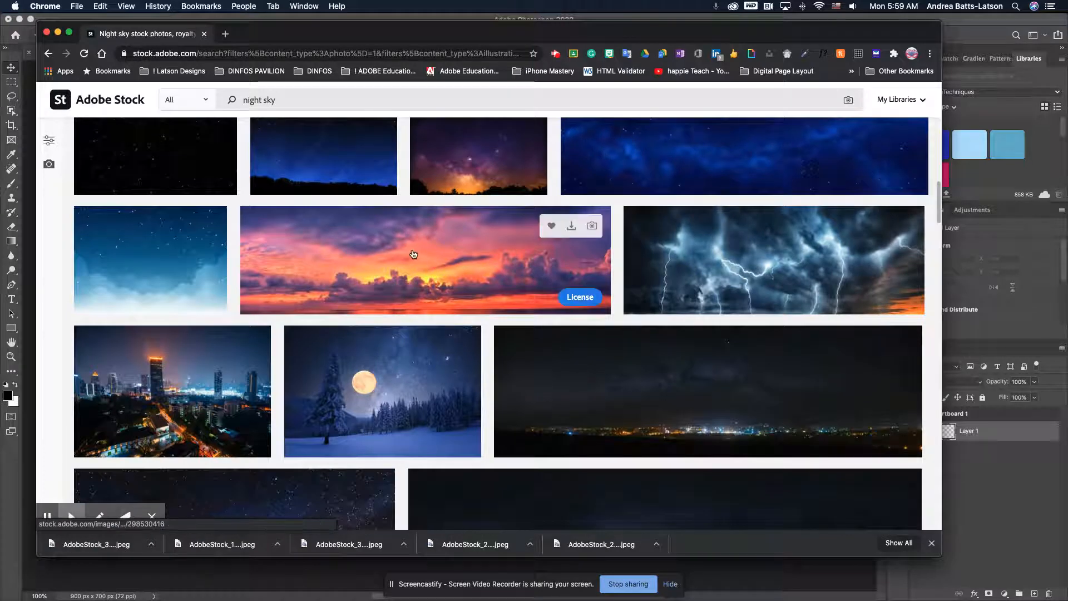
left_click(569, 227)
- Download previews of the Milky Way over a lake at sunset and the blue and pink galaxy image below it
scroll(346, 394, "down", 6)
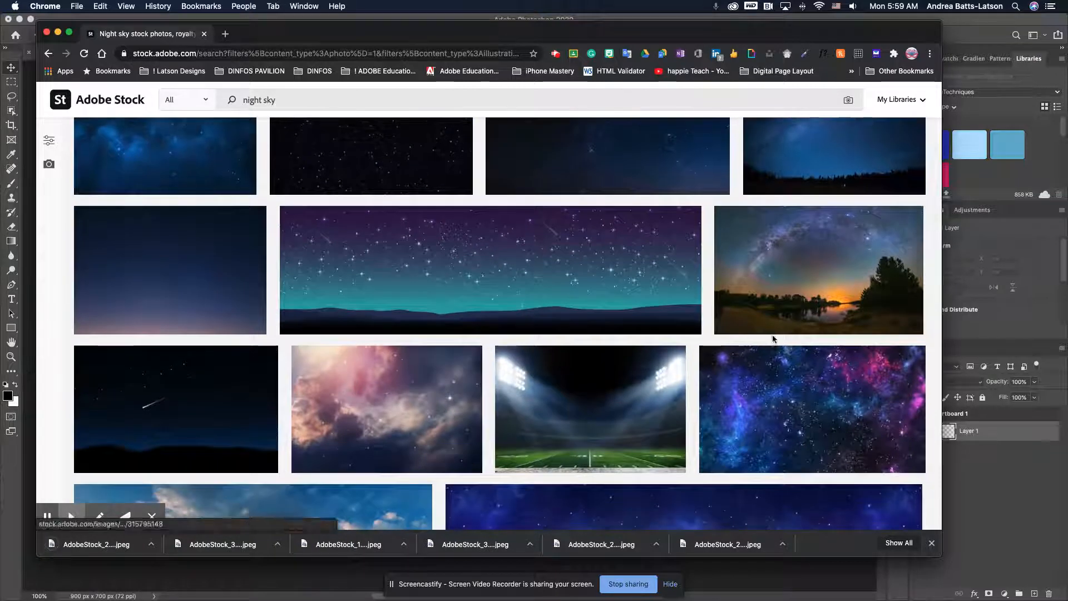
left_click(885, 226)
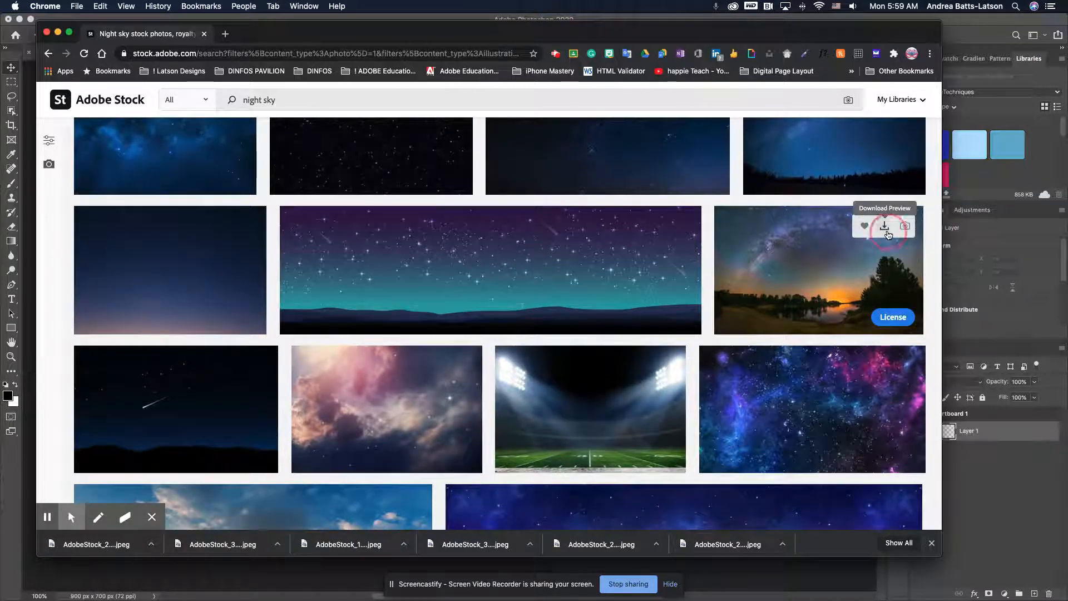
left_click(887, 365)
- Download the preview of the blue night sky image with a crescent moon above the clouds
scroll(312, 473, "down", 2)
scroll(312, 476, "down", 5)
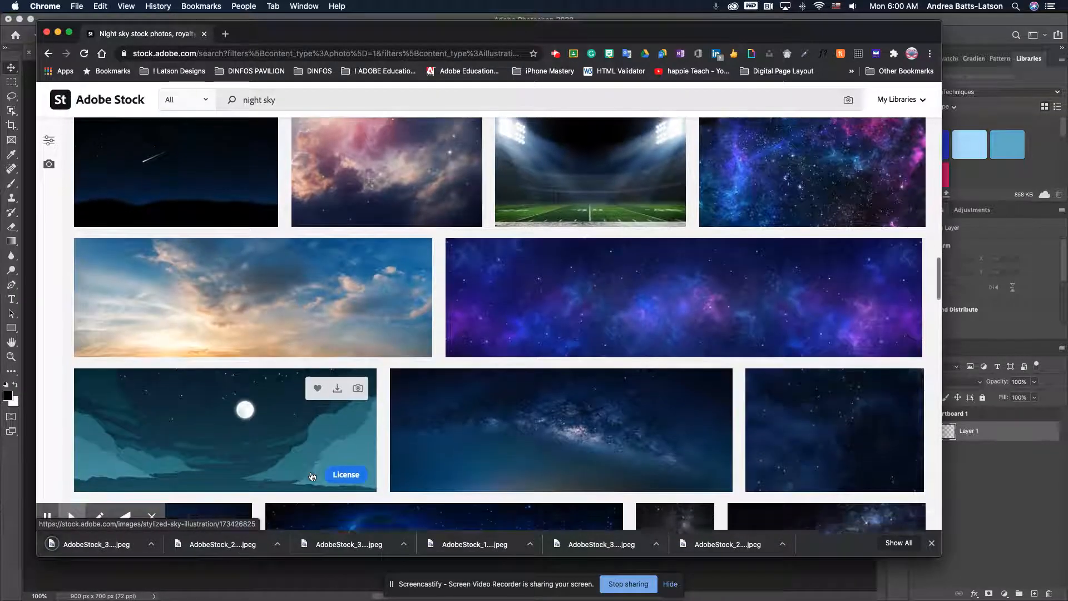
scroll(312, 476, "down", 2)
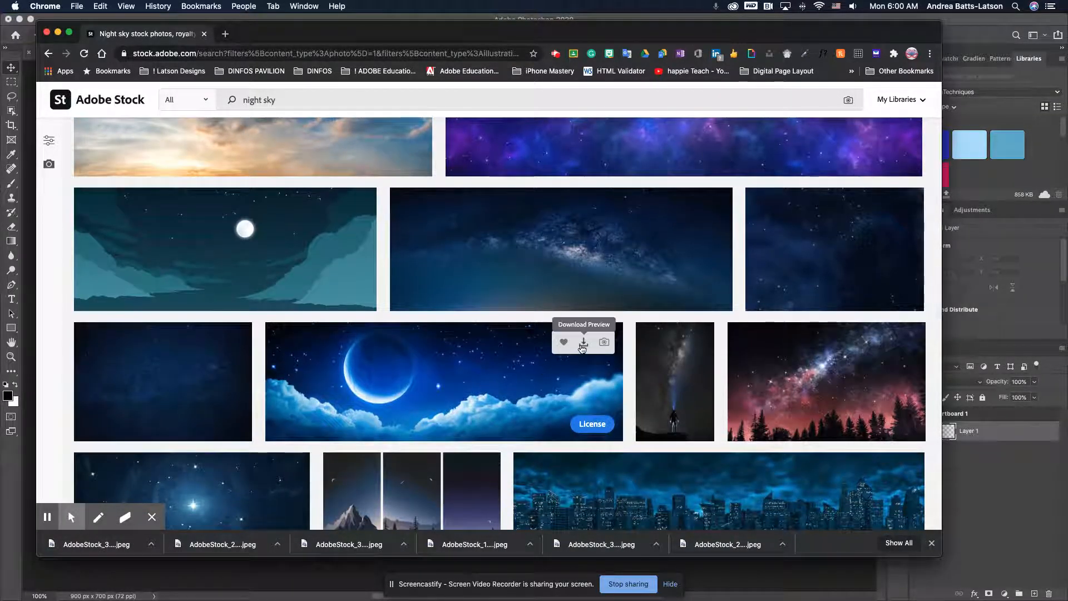
- Download the preview of the dark blue illustration filled with white stars
scroll(322, 414, "down", 4)
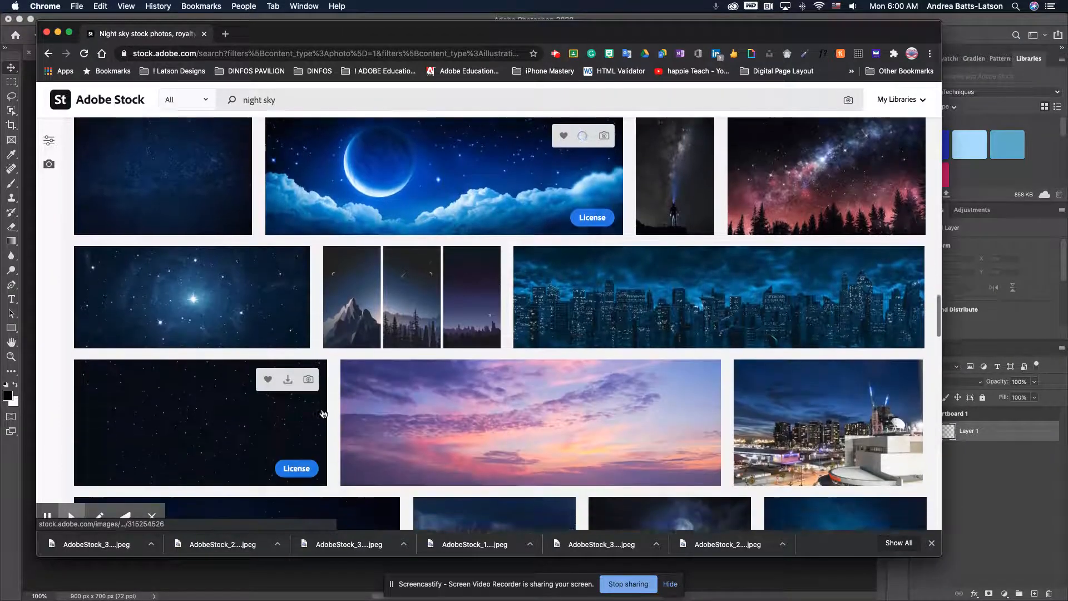
scroll(323, 414, "down", 4)
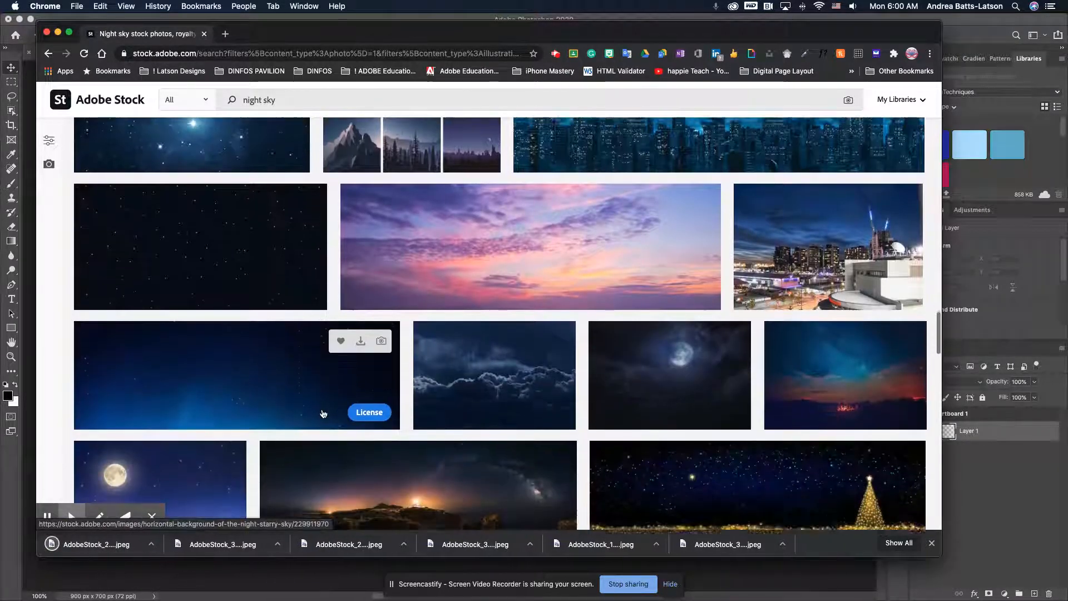
scroll(323, 414, "down", 3)
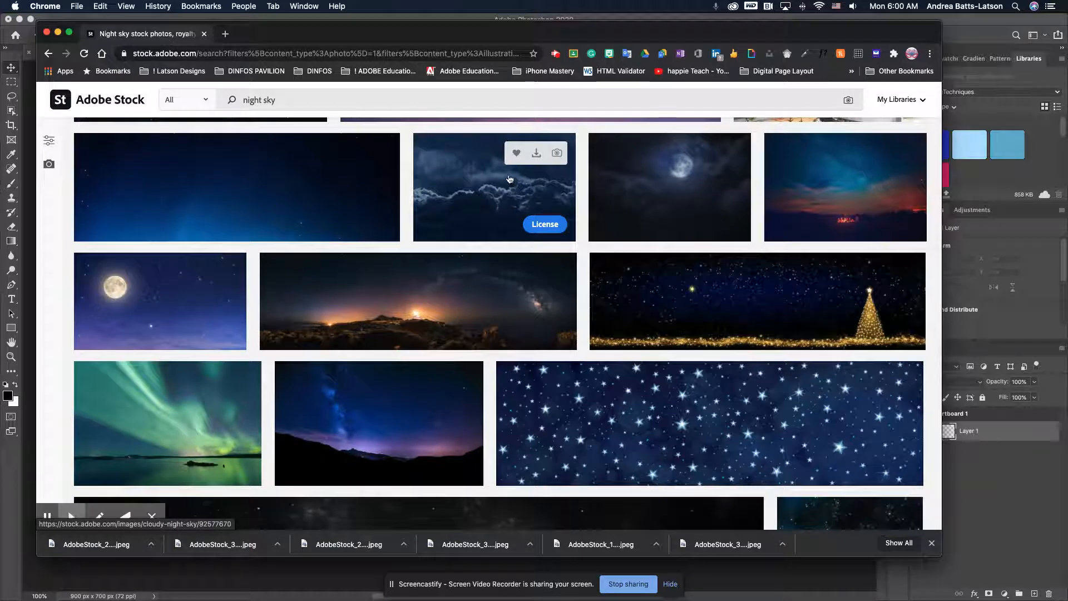
scroll(193, 241, "down", 2)
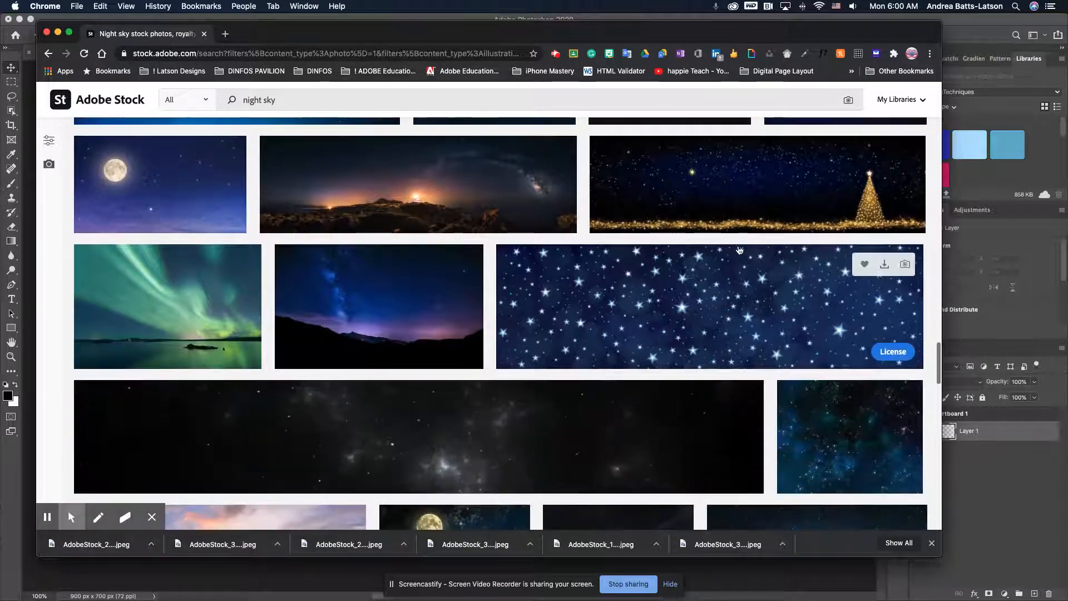
left_click(885, 264)
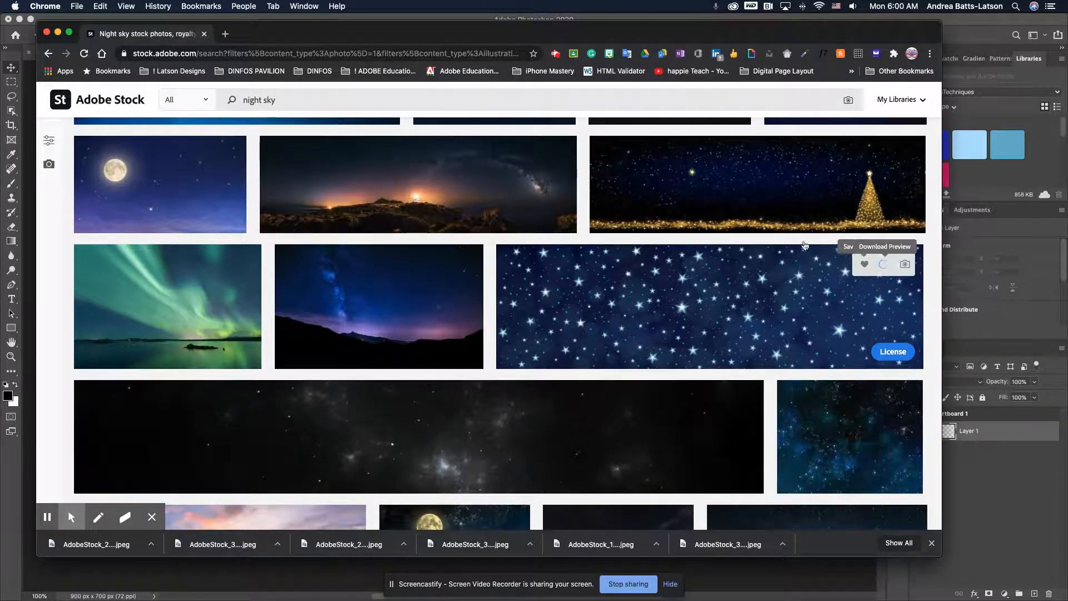
- Return to the start of the results, shift the browser window slightly and search Adobe Stock for "people"
scroll(264, 309, "down", 15)
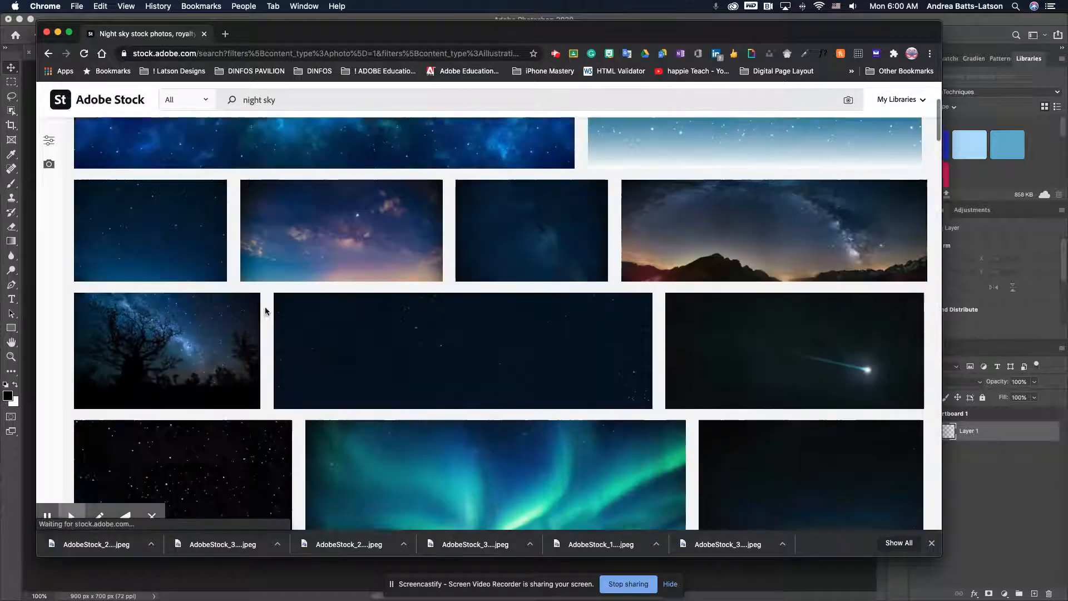
scroll(265, 311, "up", 3)
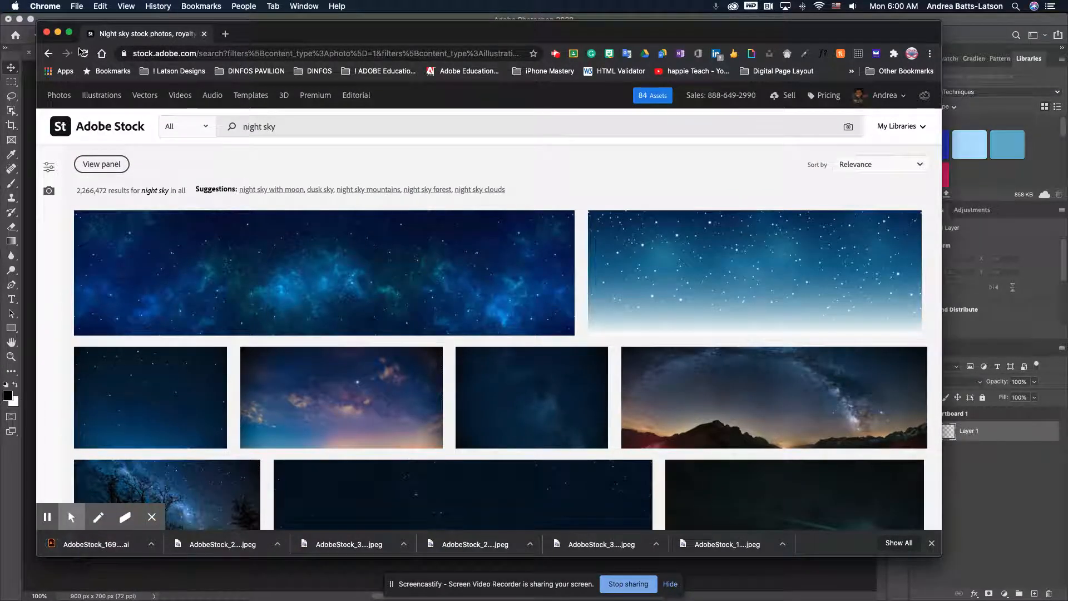
mouse_move(301, 39)
left_mouse_down()
mouse_move(443, 53)
mouse_move(287, 33)
left_mouse_up()
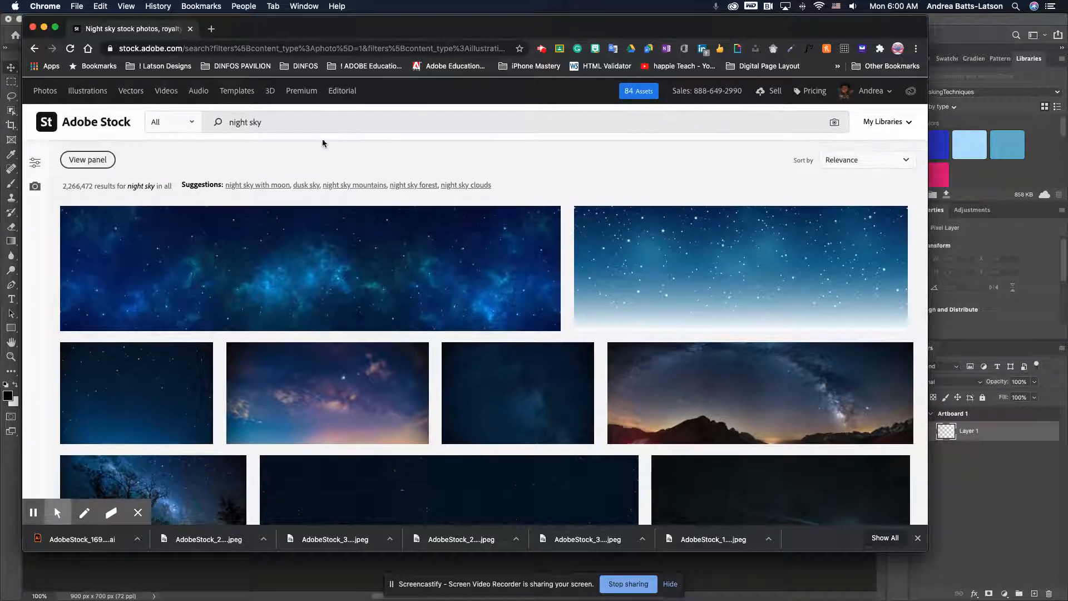
left_click_drag(273, 123, 227, 123)
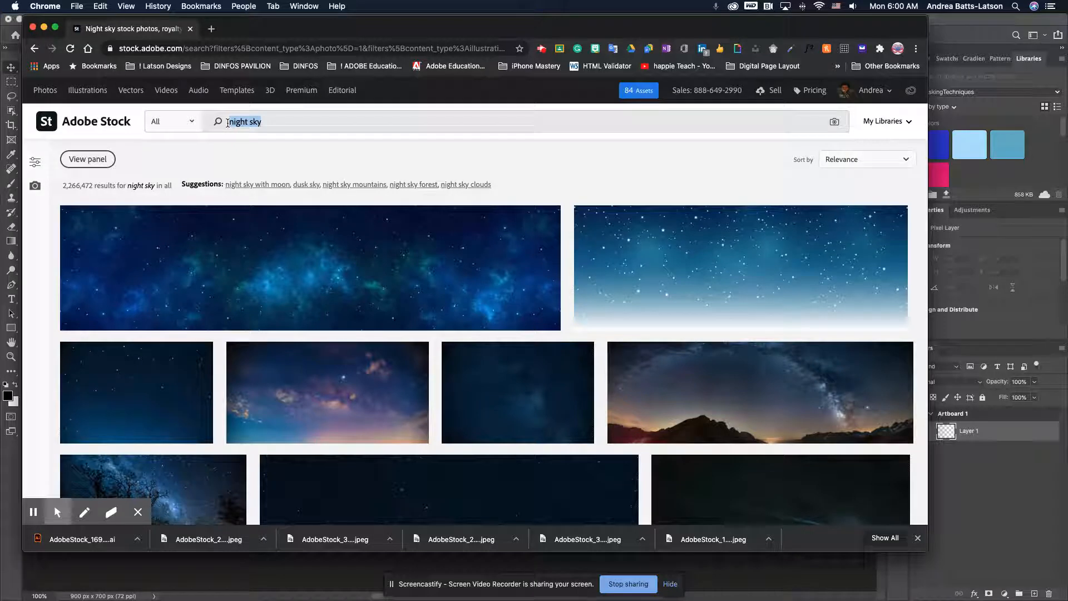
type("people")
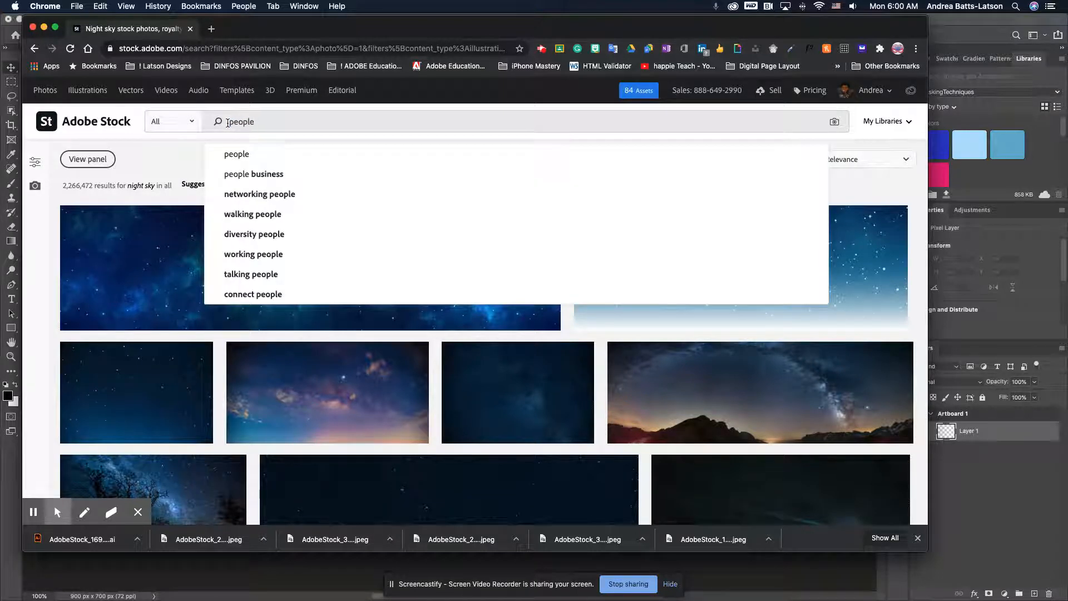
key("Return")
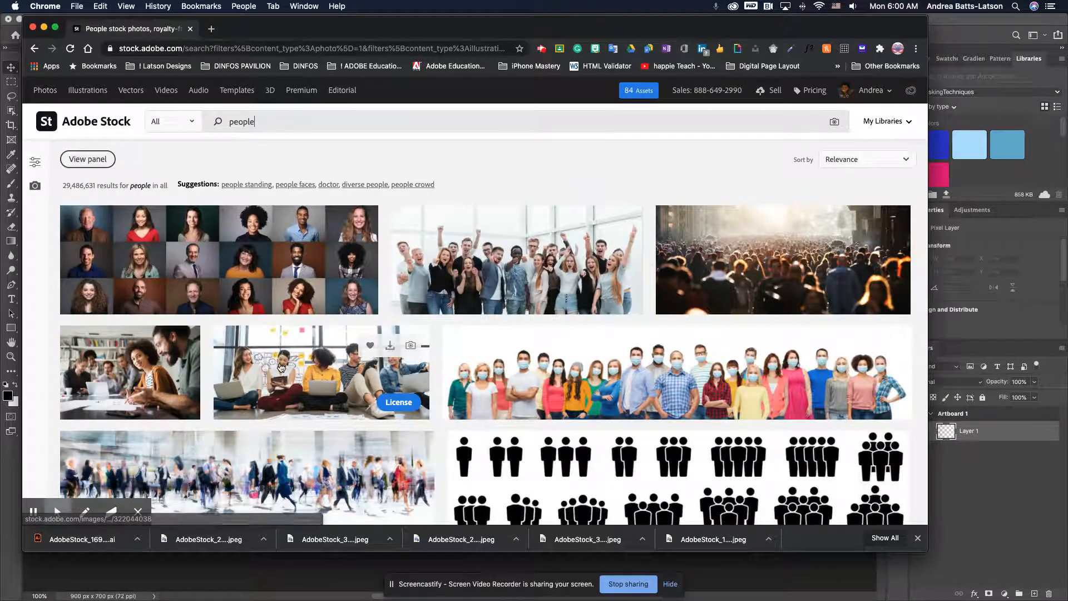
- Download previews of the row of people wearing face masks and the hands forming a heart
scroll(281, 367, "down", 5)
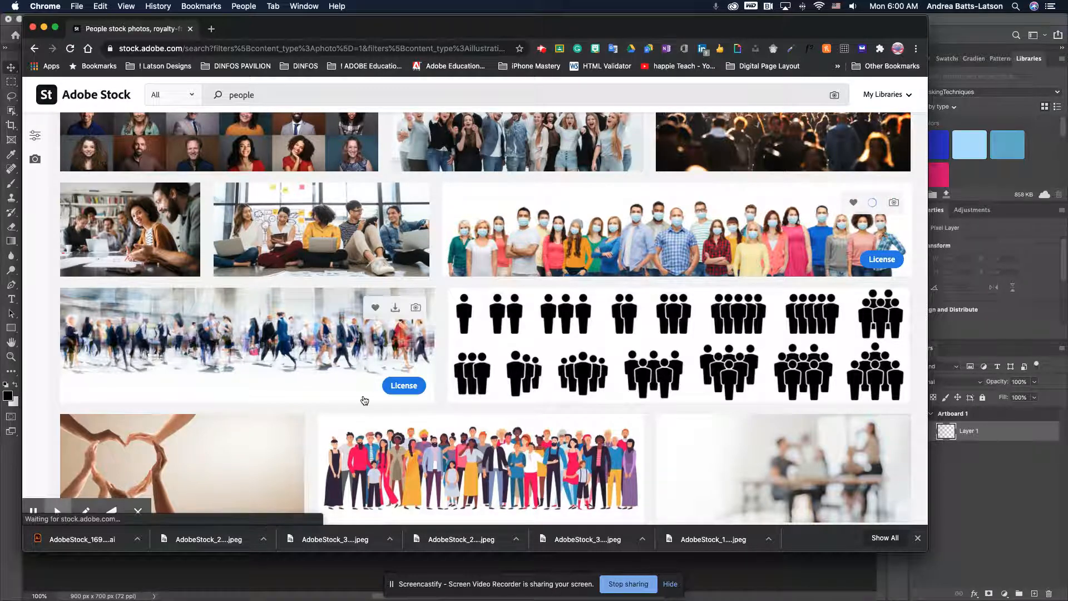
scroll(334, 362, "down", 3)
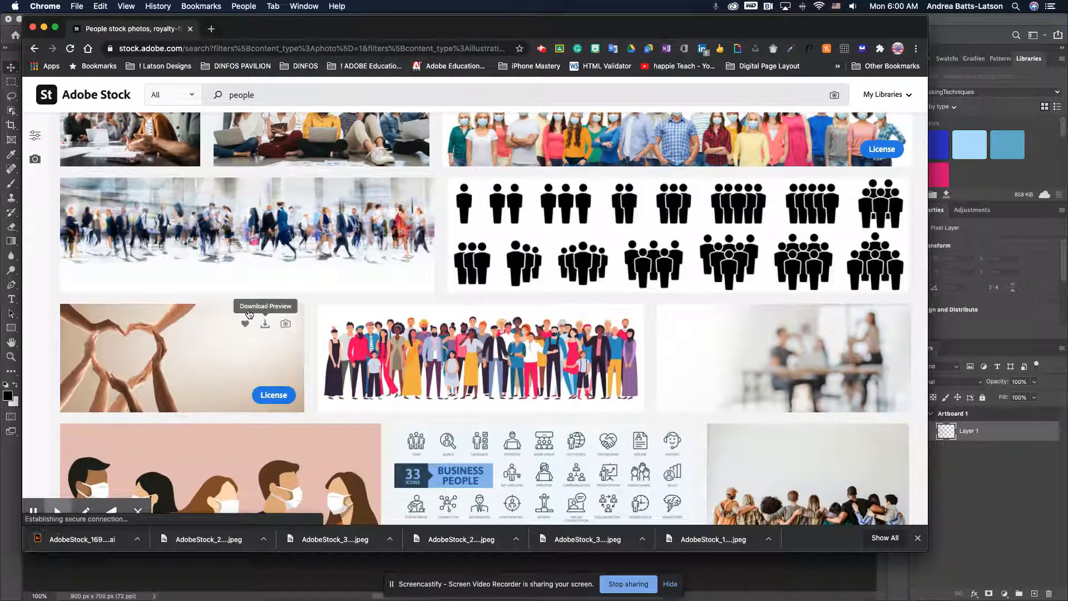
left_click(265, 324)
- Download the preview of the group of people seen from behind with their arms around each other
scroll(266, 326, "down", 5)
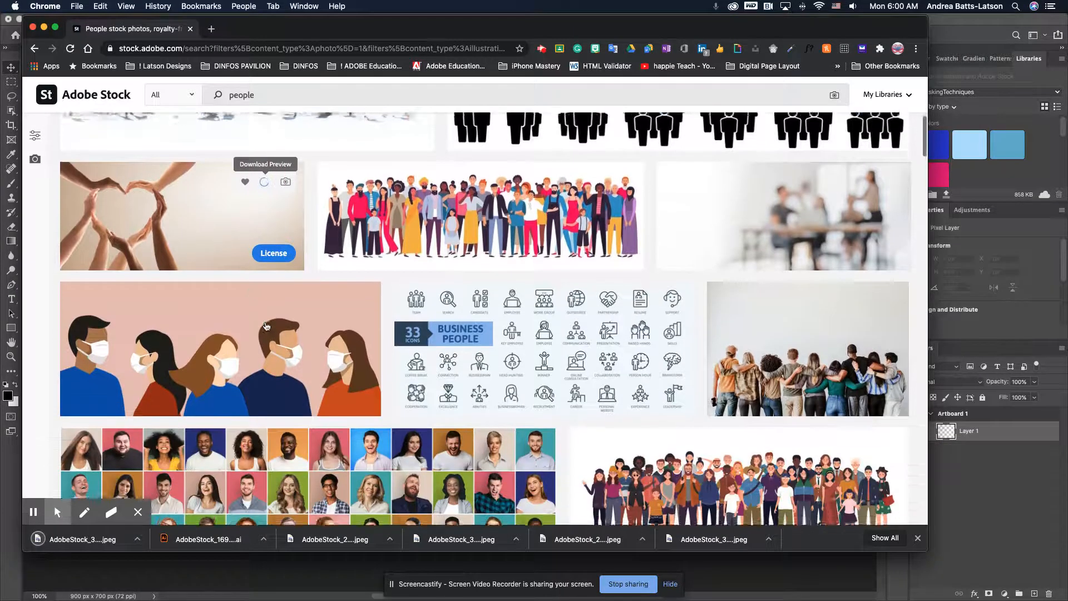
scroll(267, 326, "down", 2)
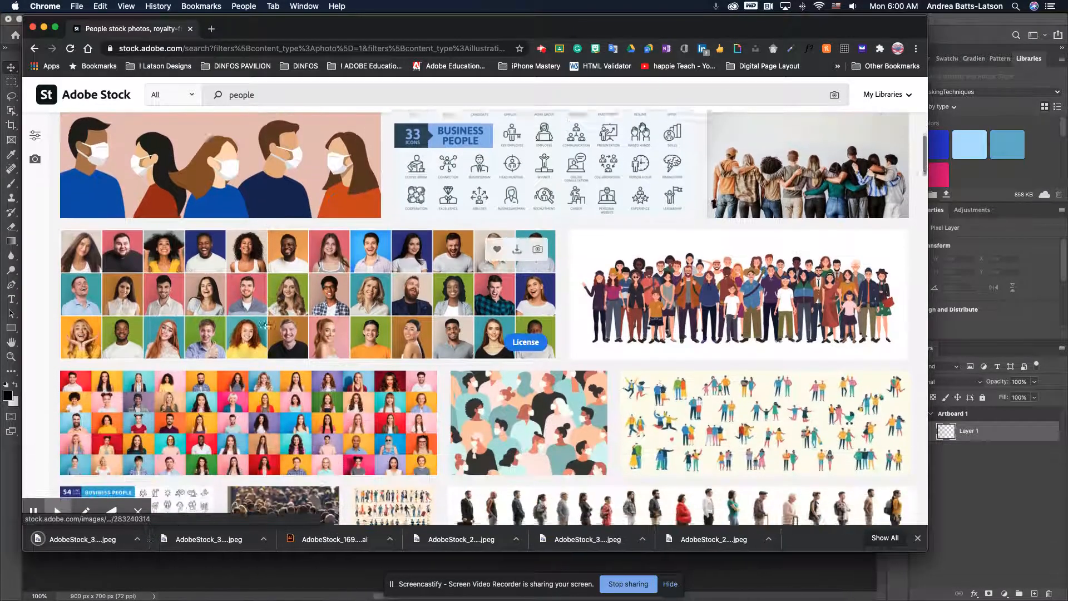
scroll(298, 316, "up", 2)
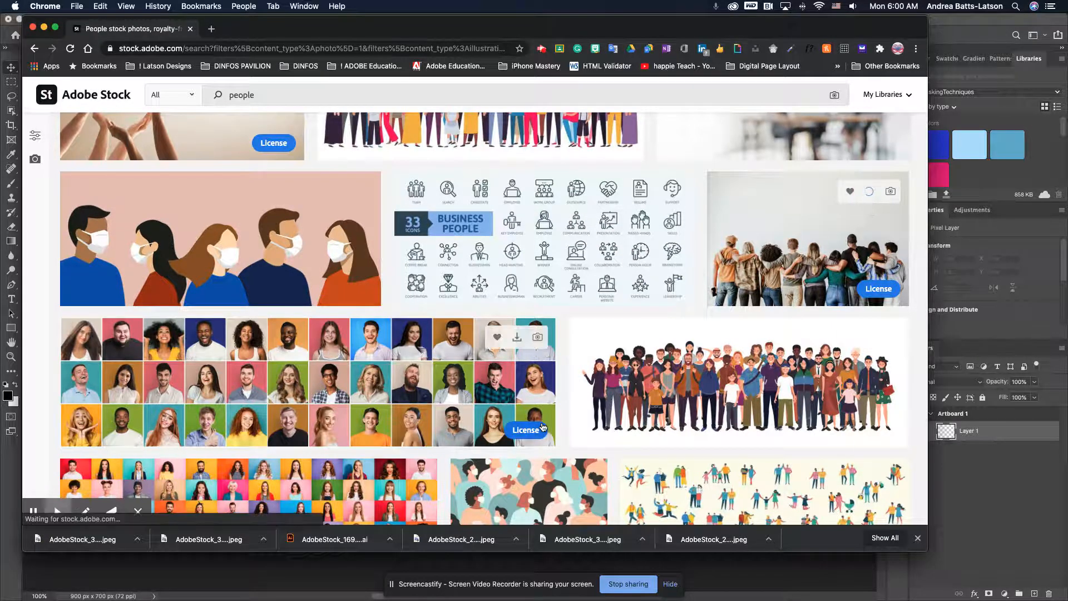
- Download the preview of the smiling group of diverse friends posing close together
scroll(677, 282, "down", 10)
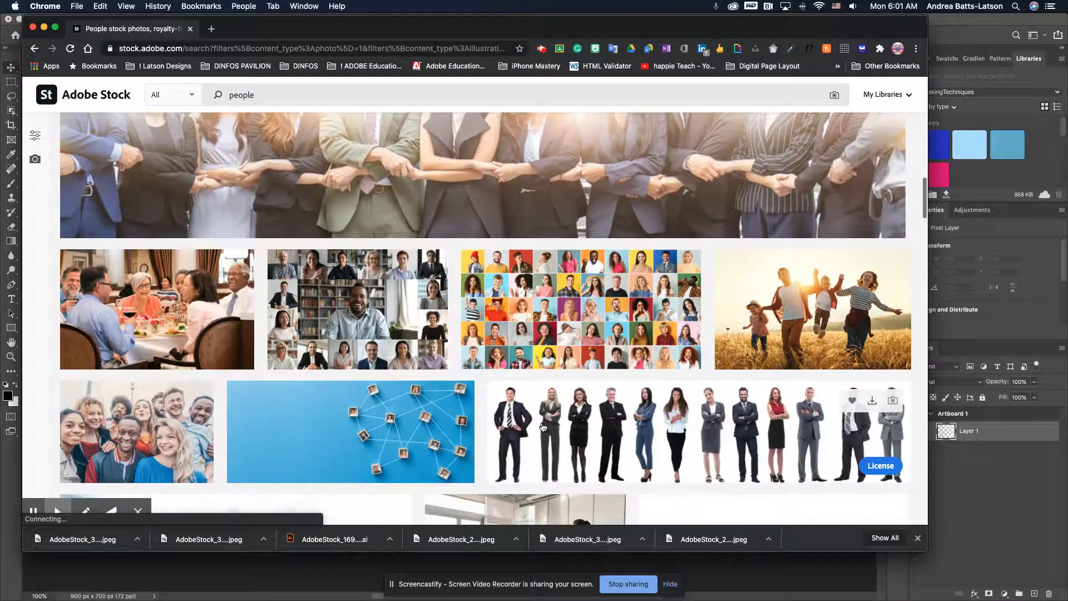
scroll(544, 426, "down", 3)
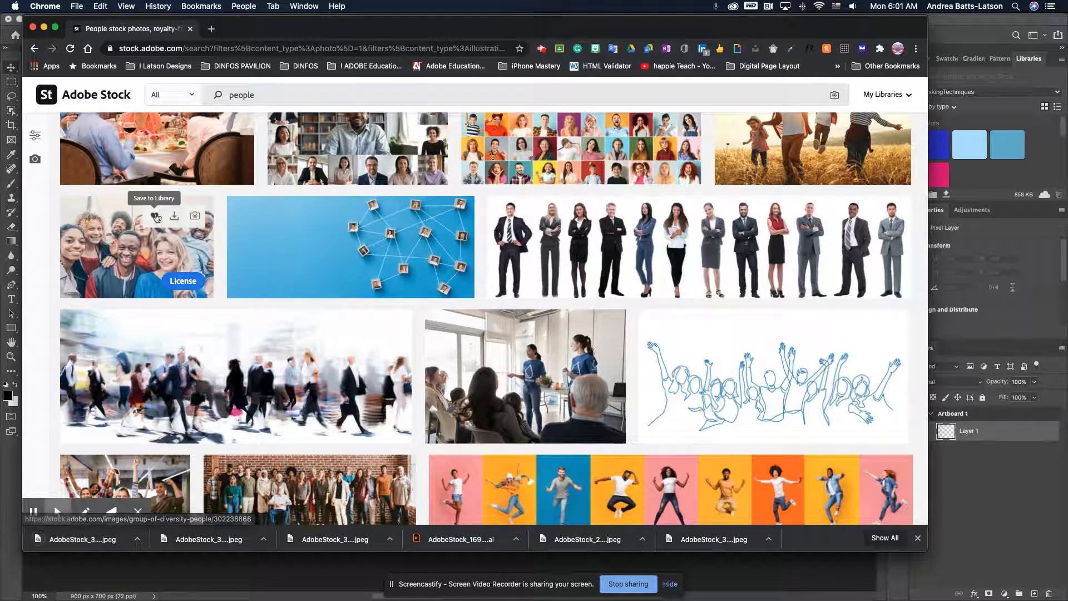
left_click(175, 216)
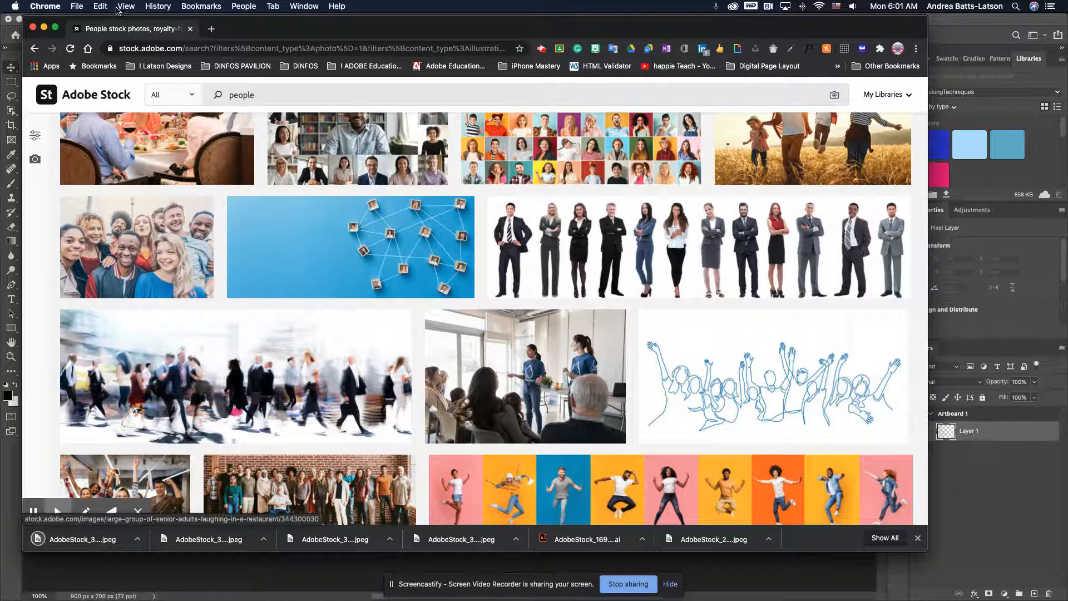
- Switch from the browser back to Photoshop and look through the list of available Creative Cloud libraries
left_click(44, 28)
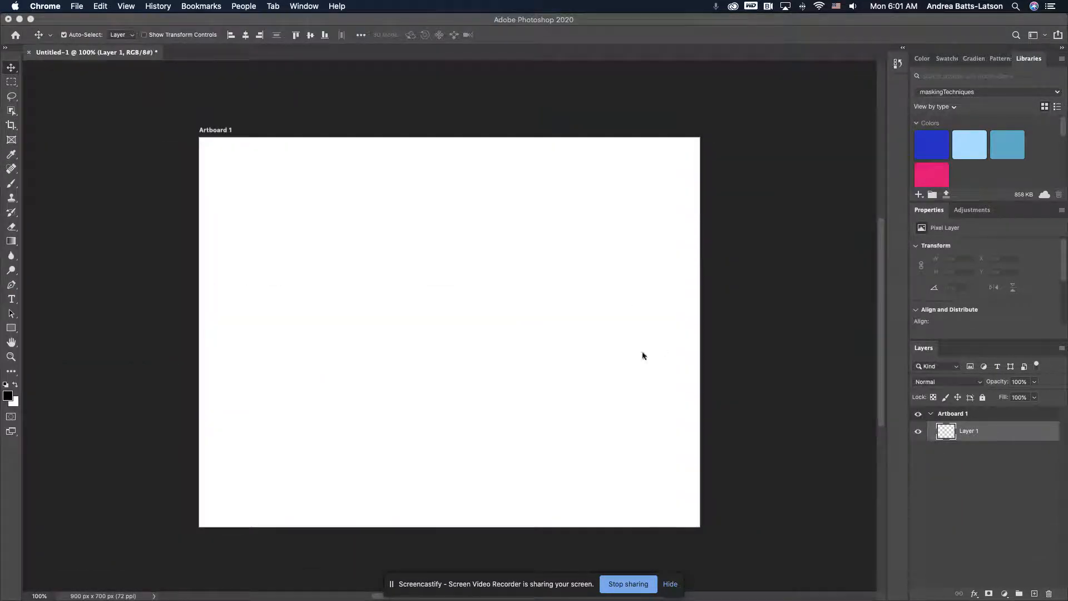
left_click(321, 222)
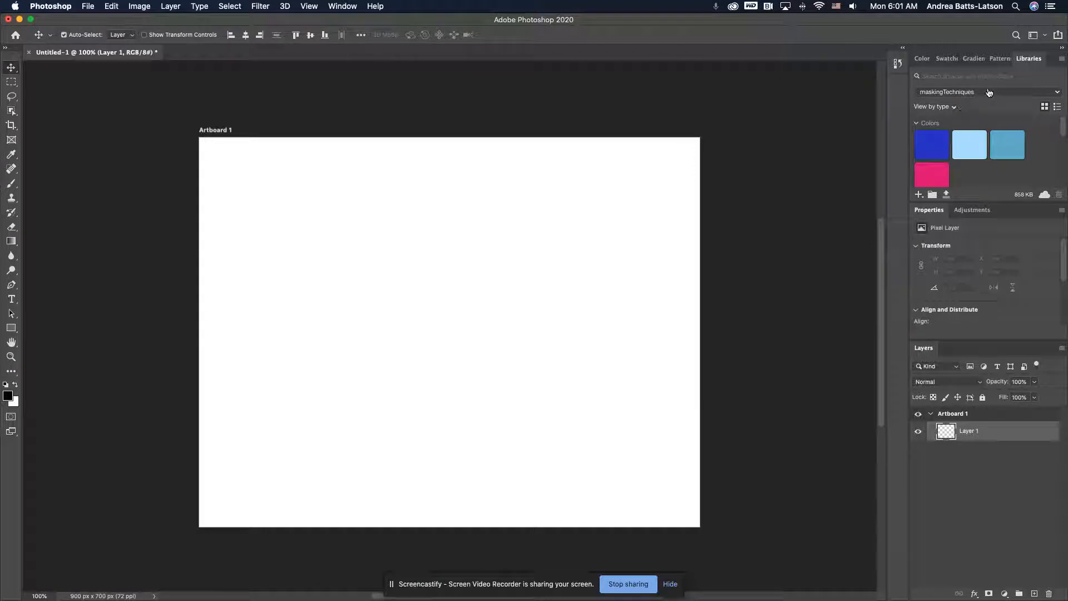
left_click(1060, 93)
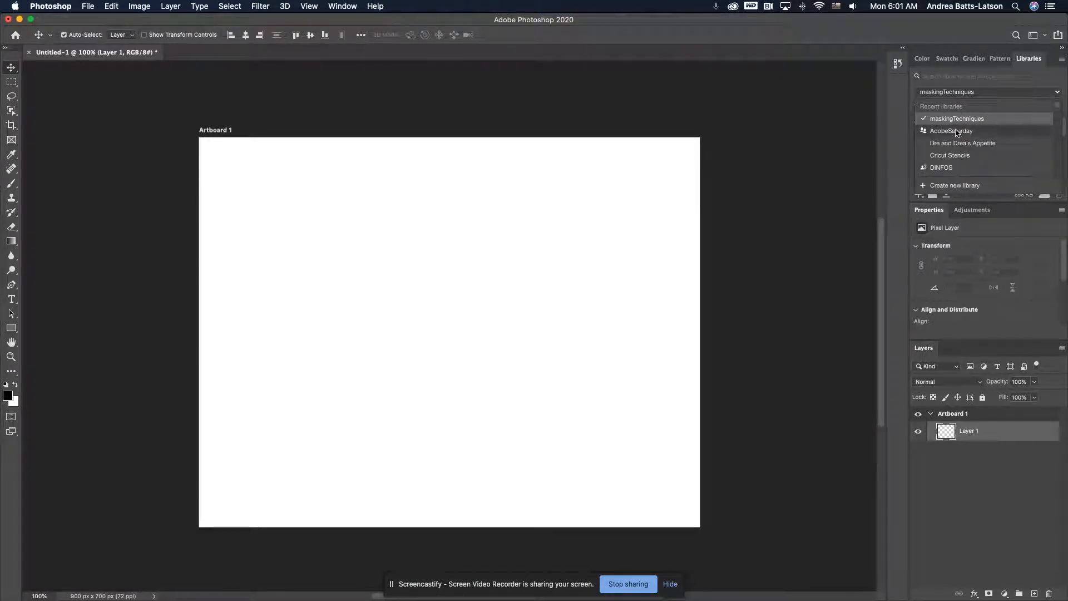
scroll(964, 157, "down", 5)
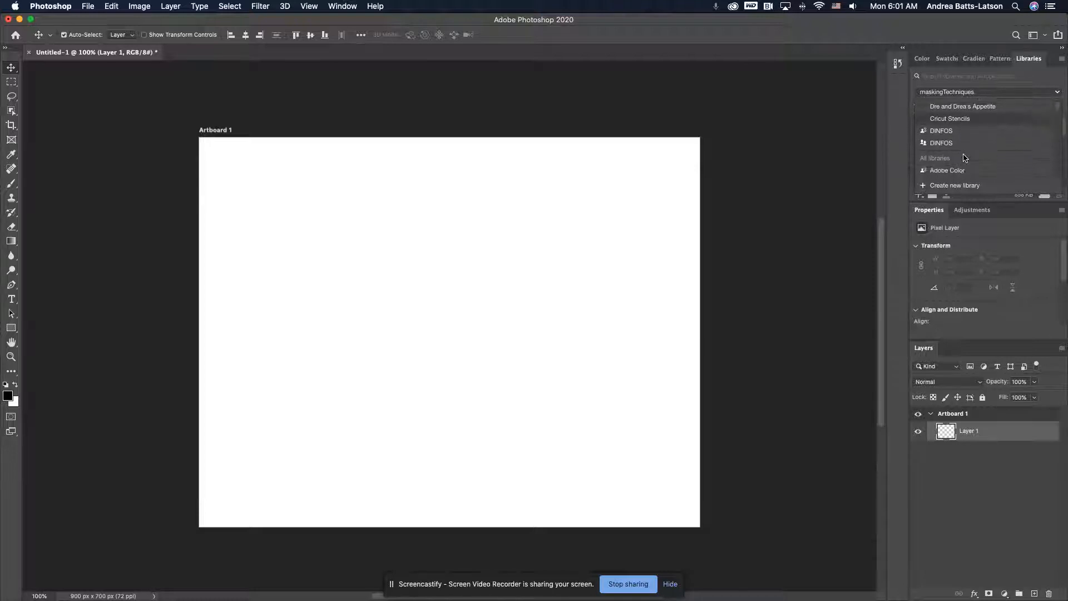
scroll(964, 158, "down", 4)
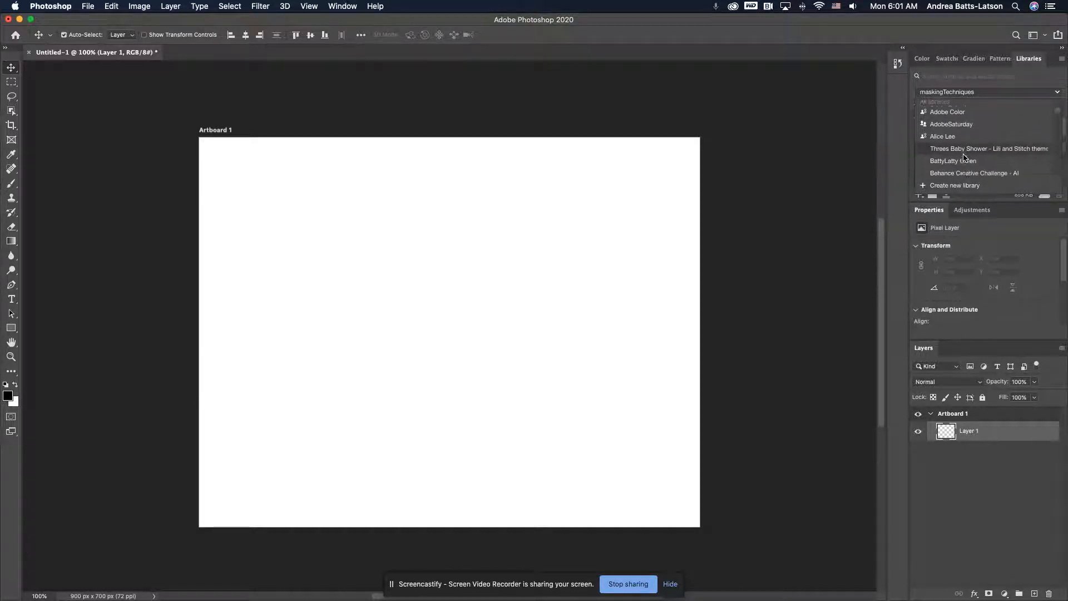
scroll(964, 158, "down", 5)
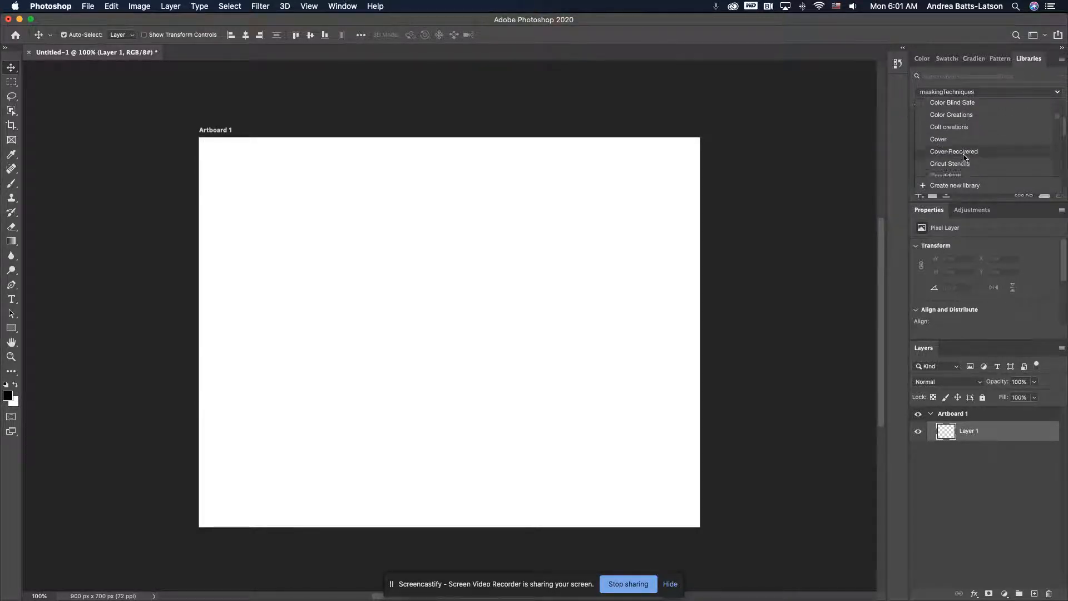
scroll(965, 158, "down", 5)
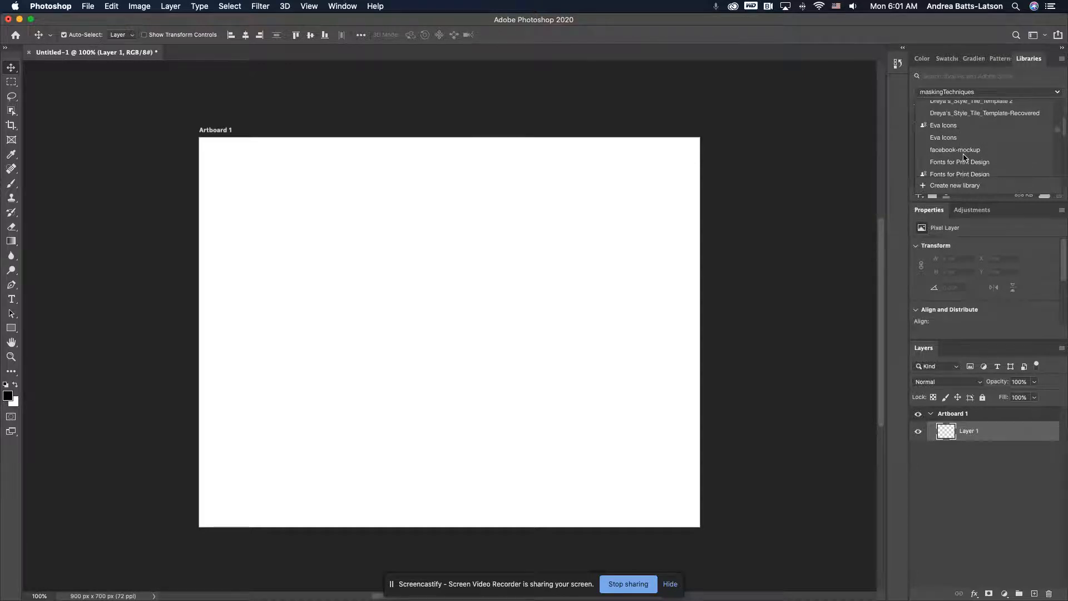
scroll(965, 158, "down", 4)
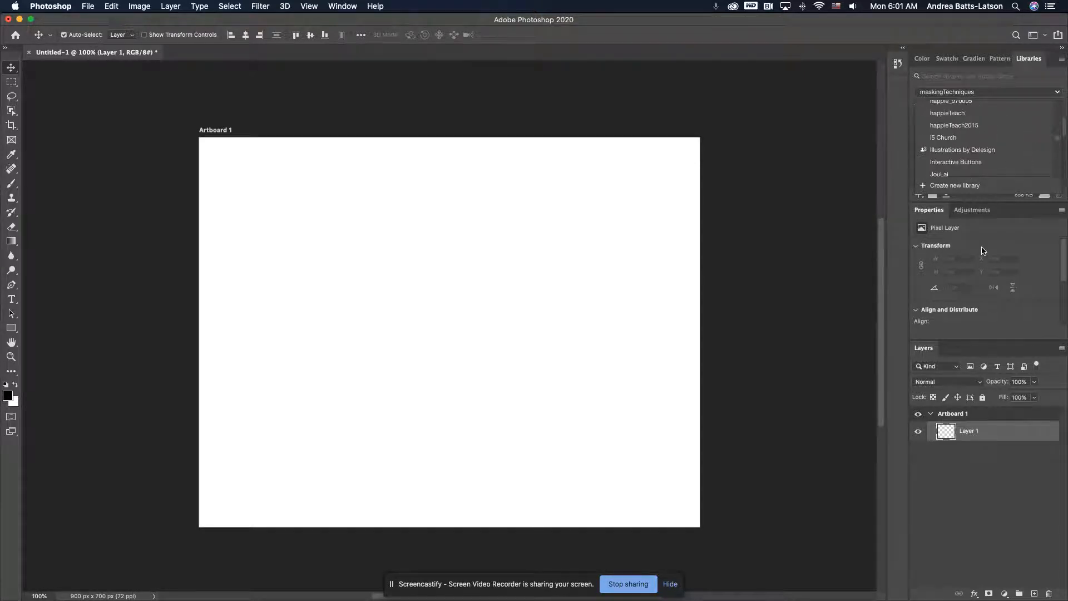
scroll(965, 159, "up", 15)
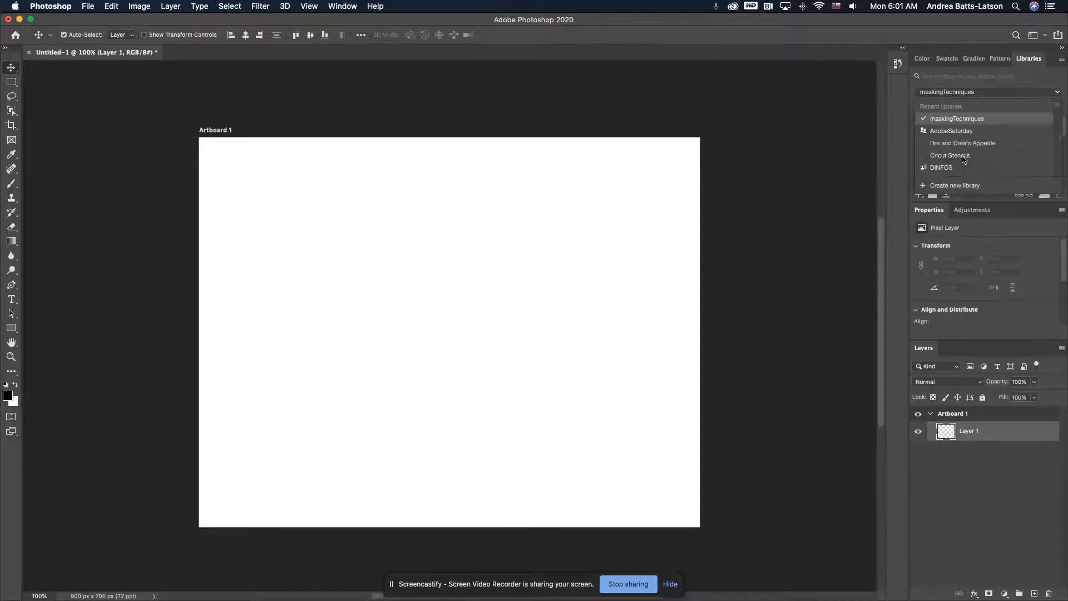
left_click(322, 290)
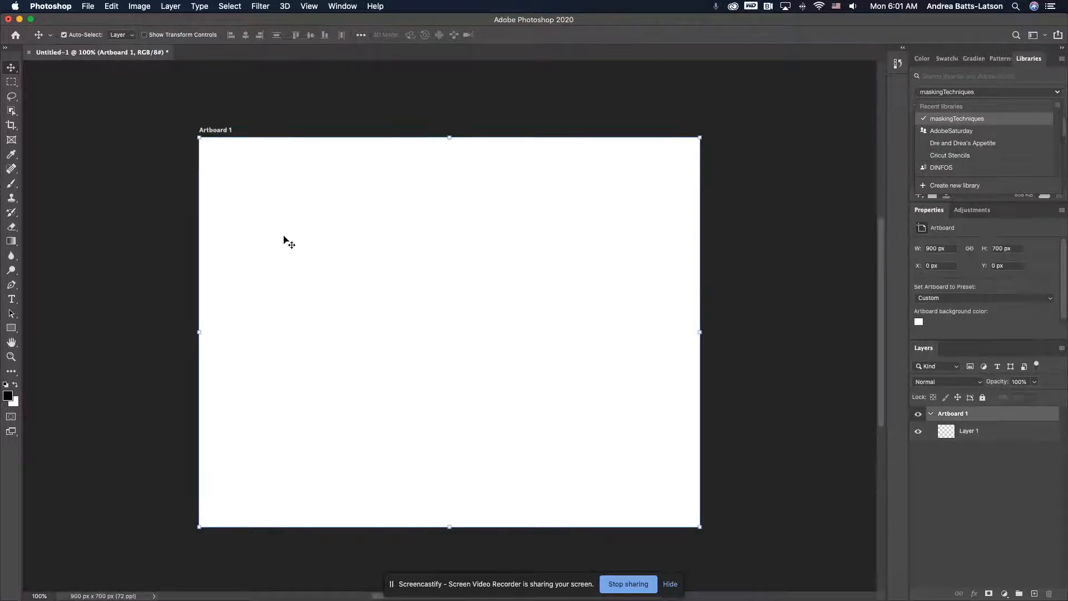
left_click(162, 290)
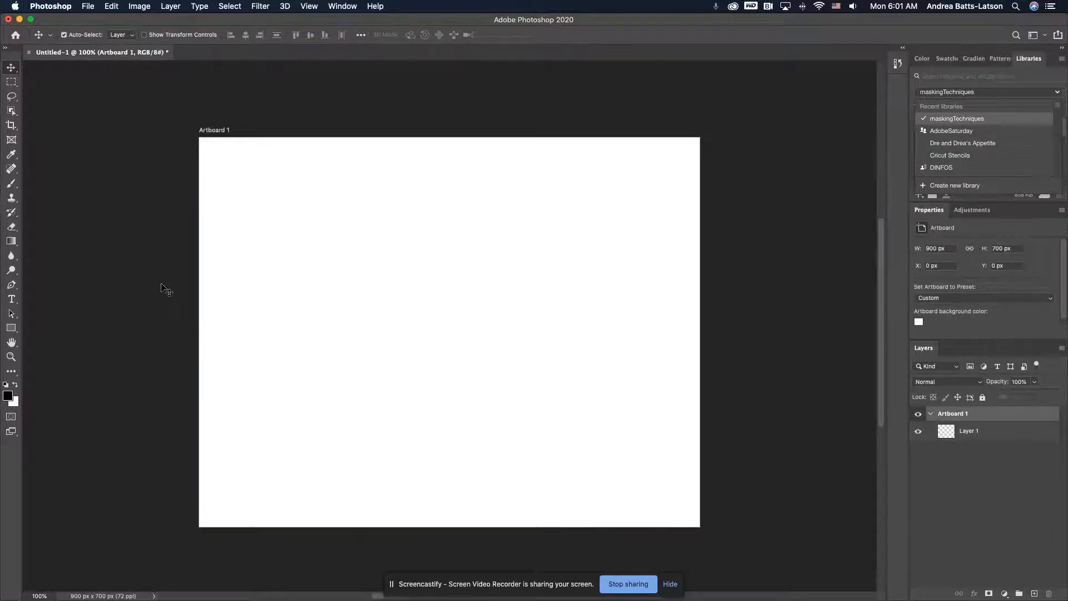
- Place AdobeStock_302238868_Preview.jpeg on the artboard as an embedded image from the Downloads folder, sorted with the newest files first
left_click(89, 8)
mouse_move(111, 6)
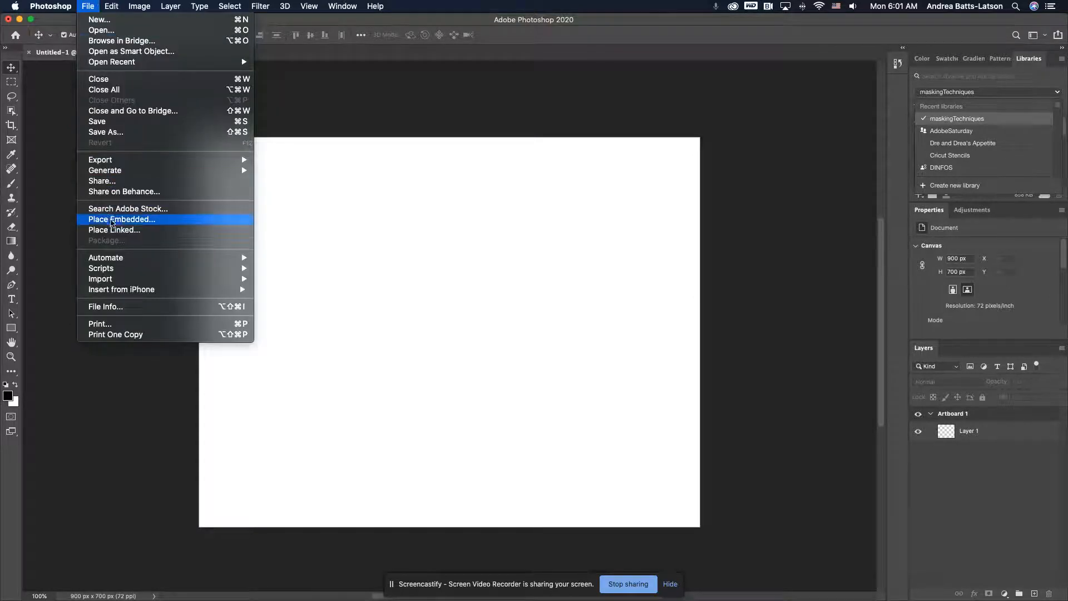
left_click(112, 221)
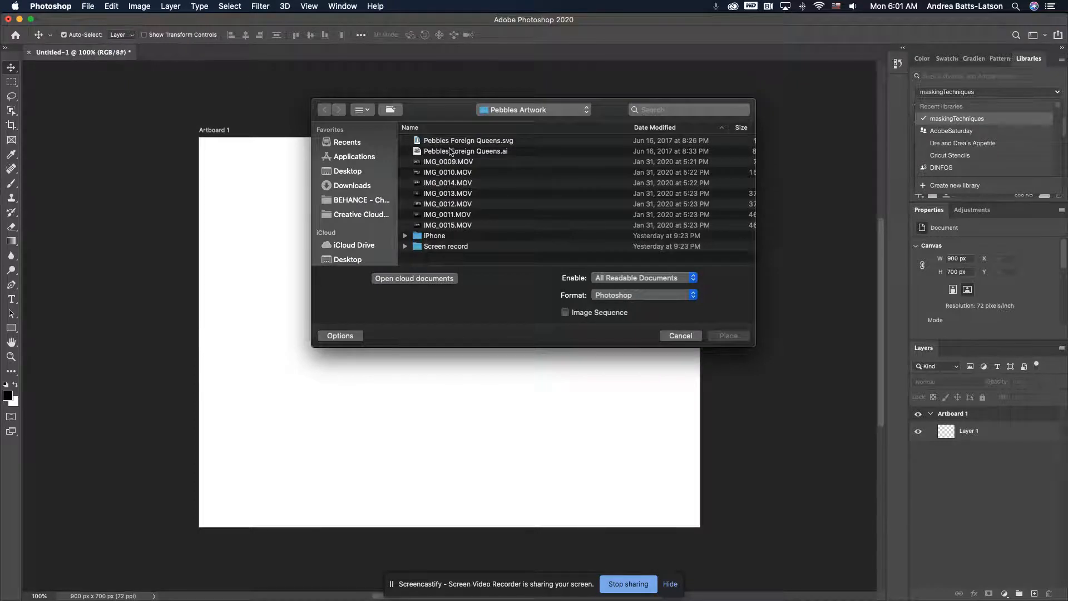
scroll(349, 237, "down", 2)
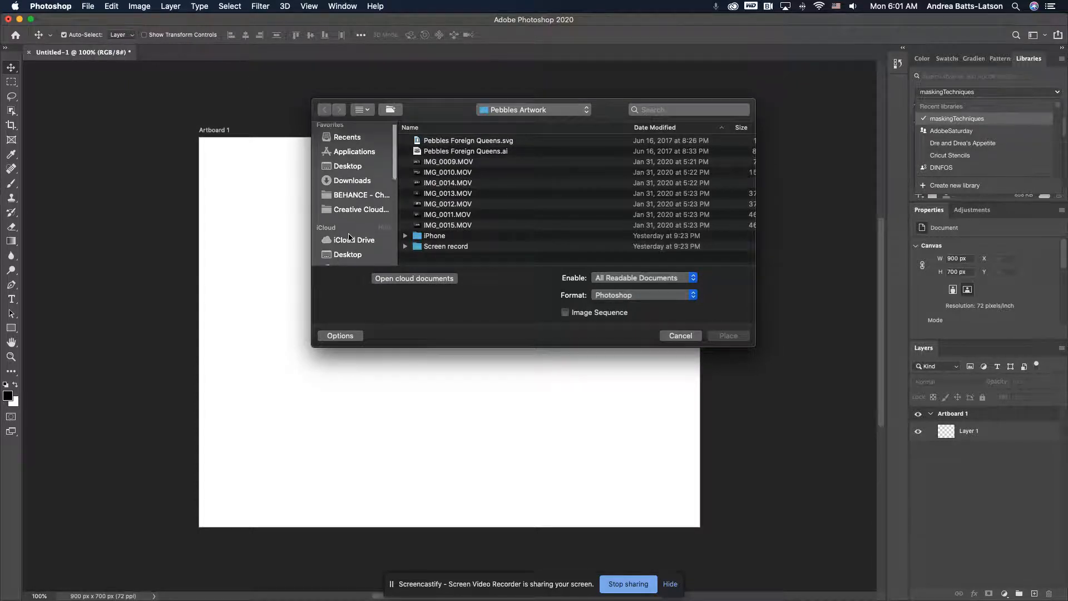
left_click(345, 175)
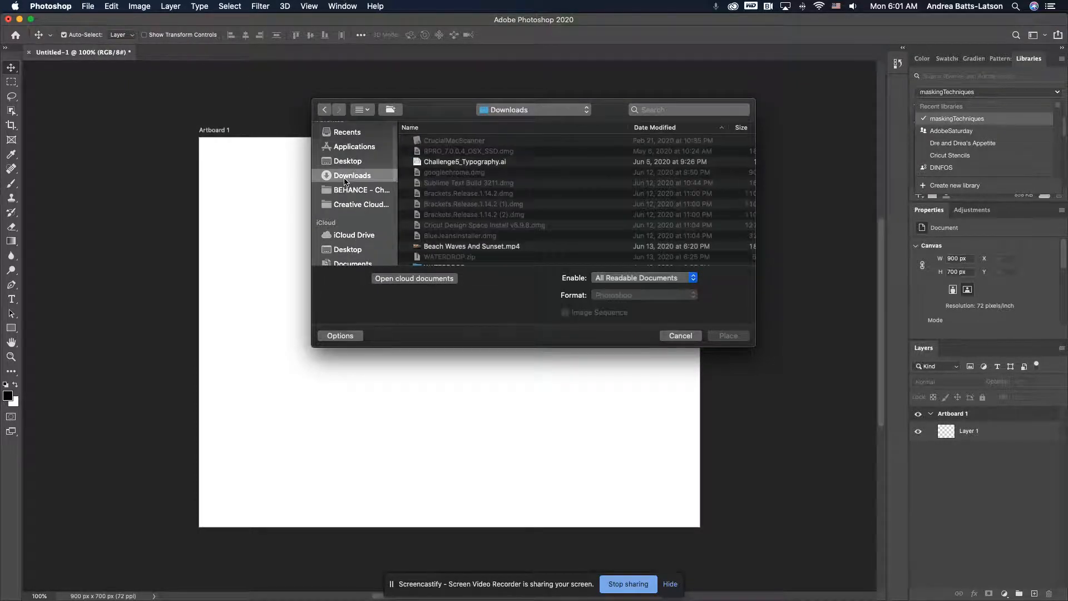
left_click(638, 129)
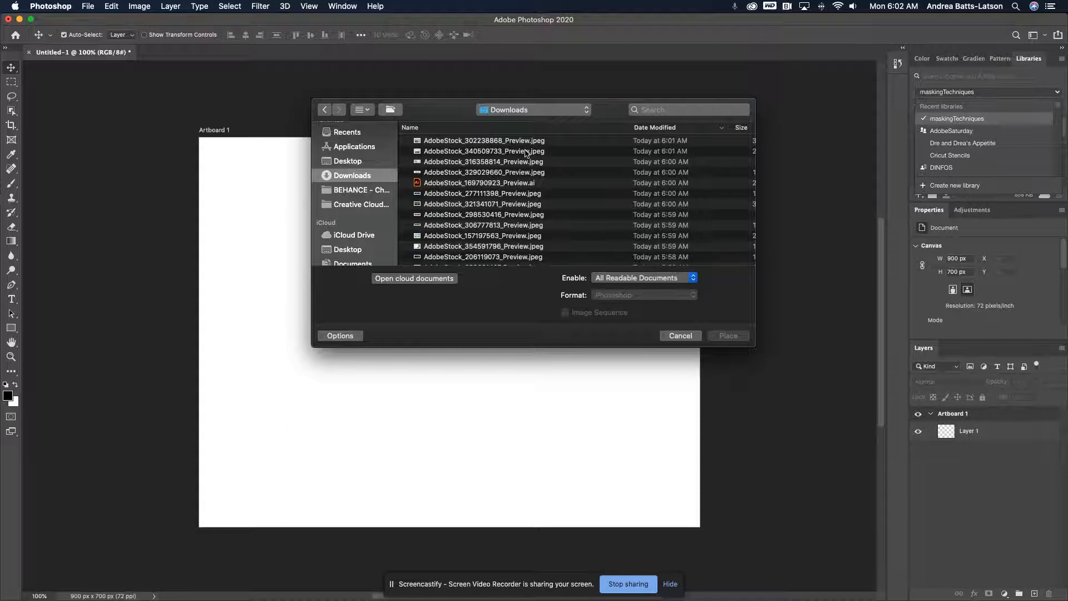
left_click(438, 140)
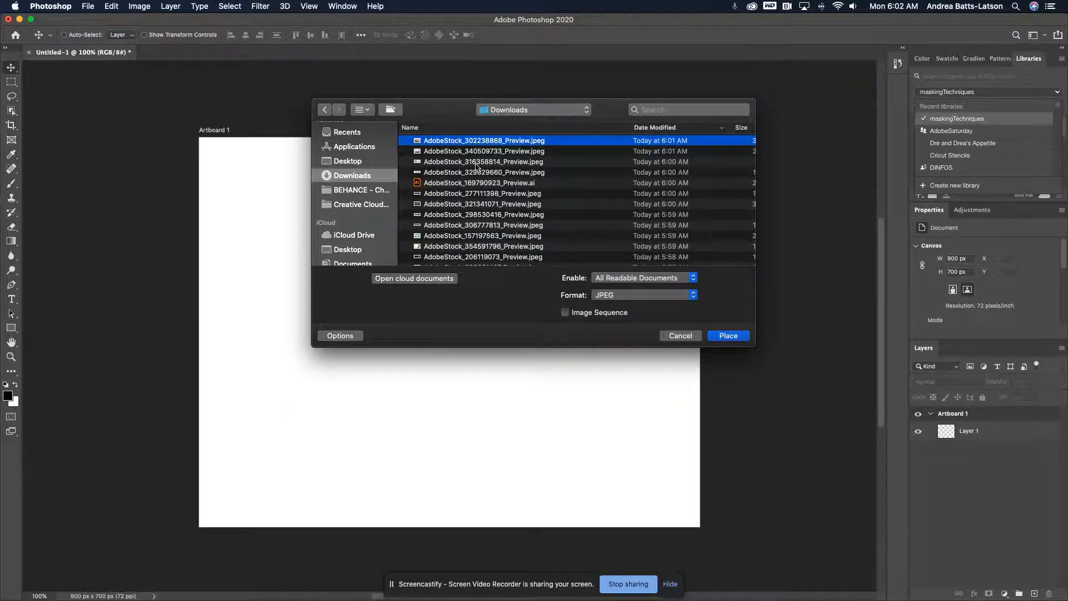
left_click(727, 338)
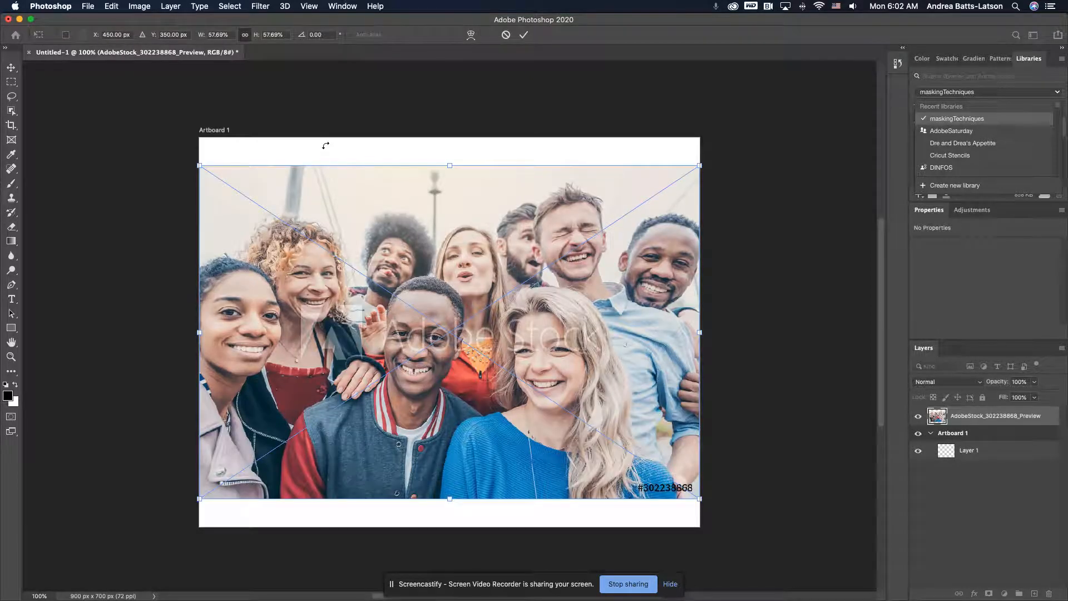
key("Return")
- Place the hands-forming-a-heart image AdobeStock_316358814_Preview.jpeg on the artboard as an embedded image
left_click(90, 6)
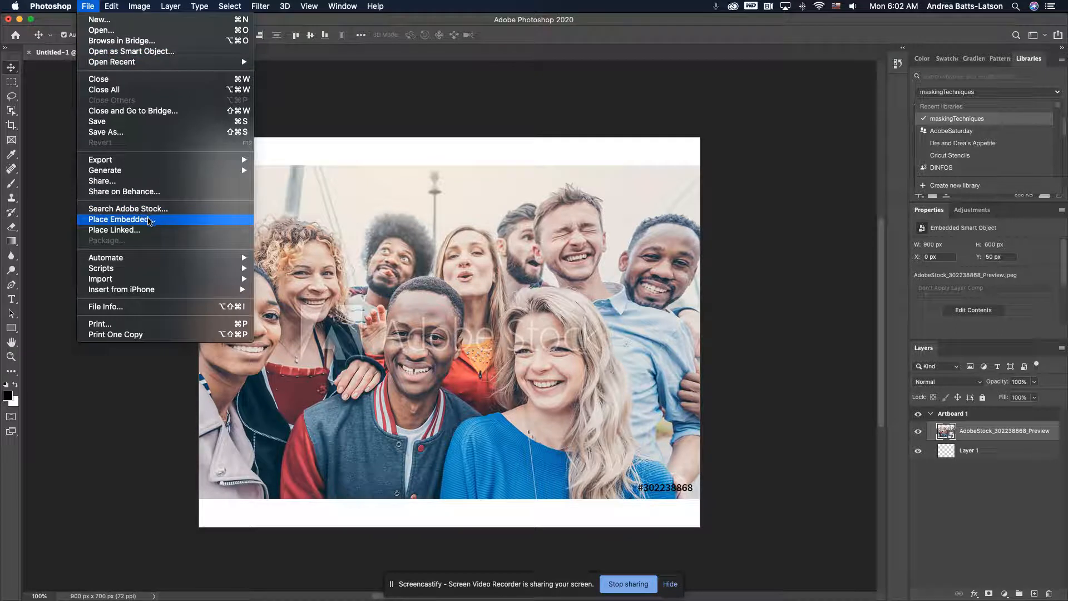
left_click(148, 219)
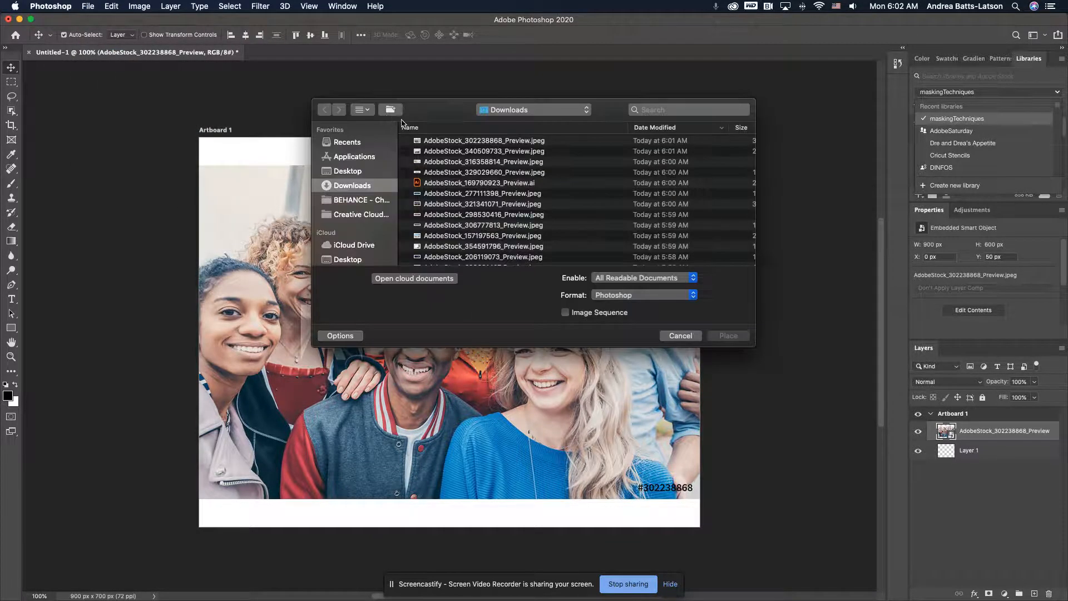
left_click_drag(456, 110, 311, 39)
left_click(292, 79)
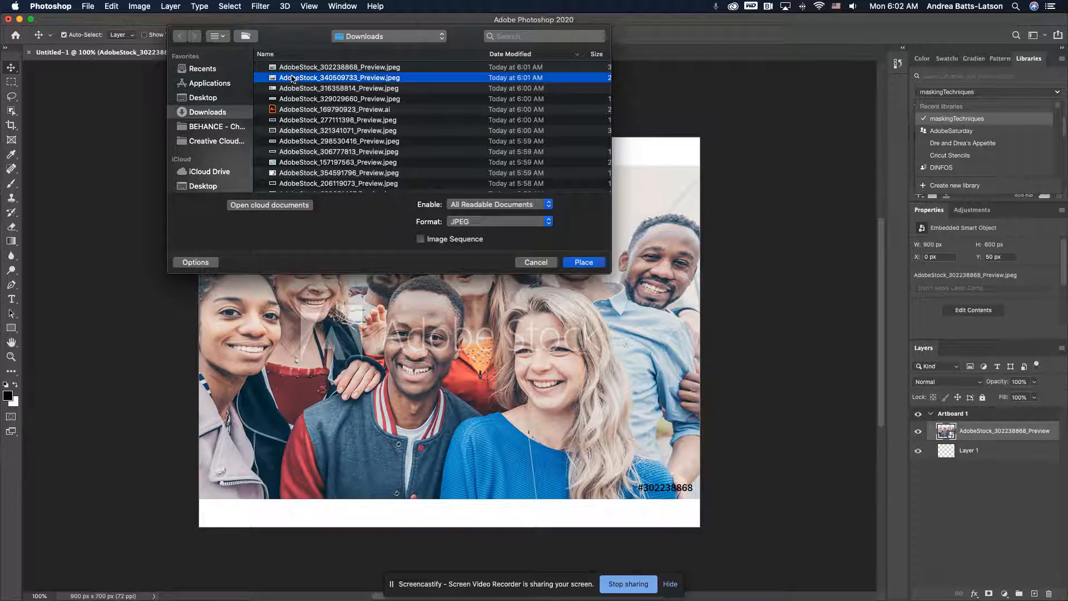
left_click(304, 89)
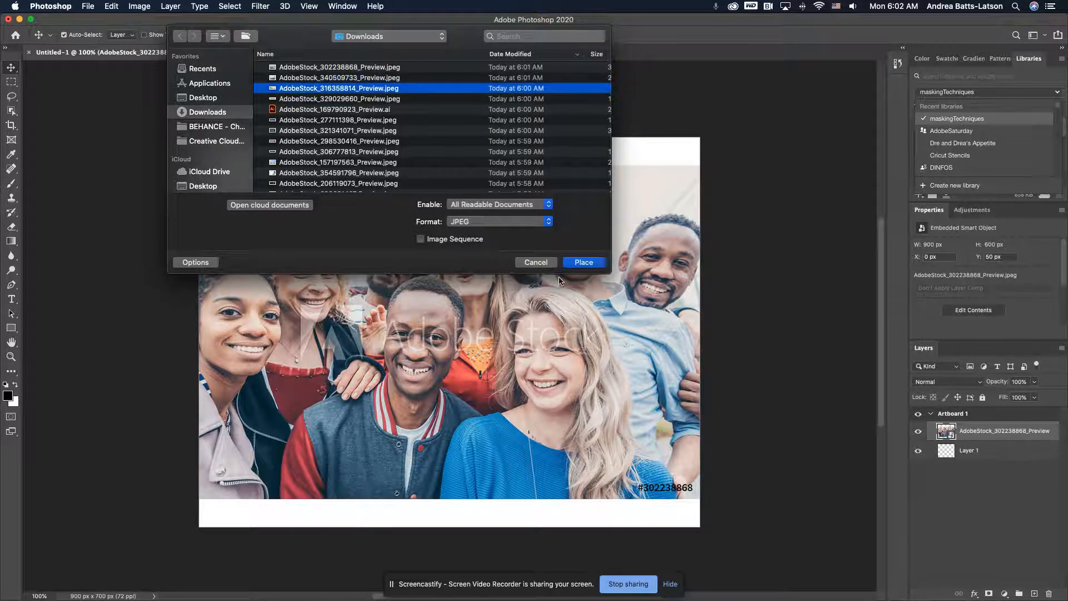
left_click(585, 265)
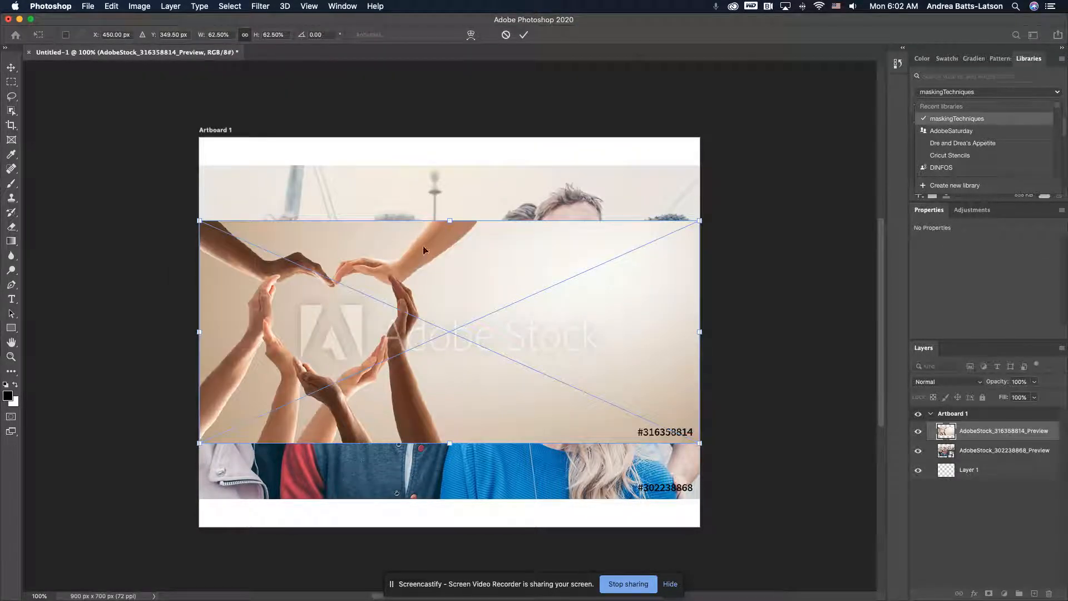
key("Return")
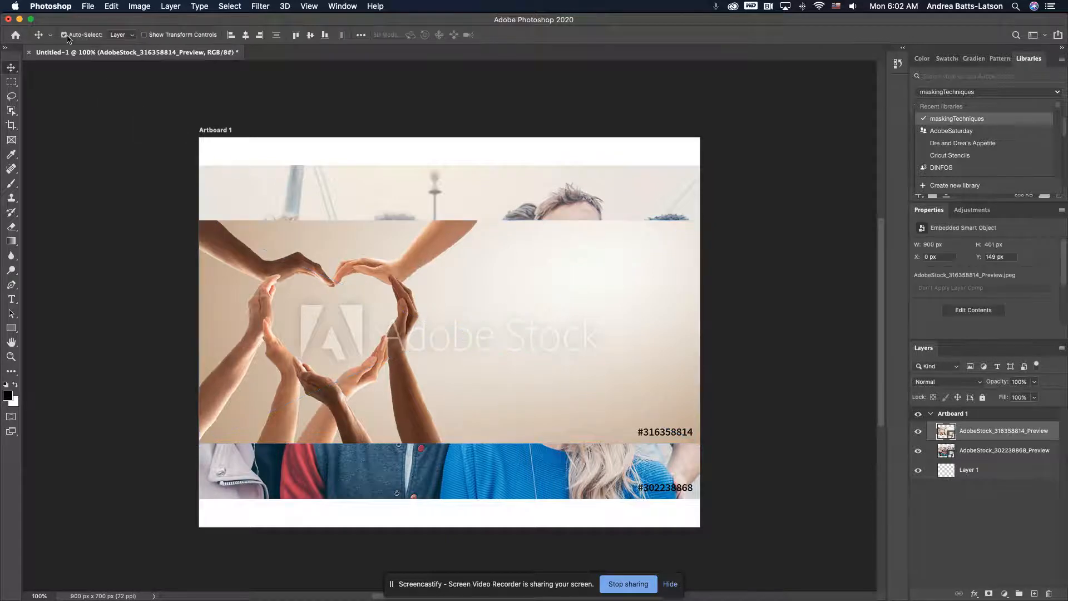
- Place the night sky image AdobeStock_321341071_Preview.jpeg on the artboard as an embedded image
left_click(88, 6)
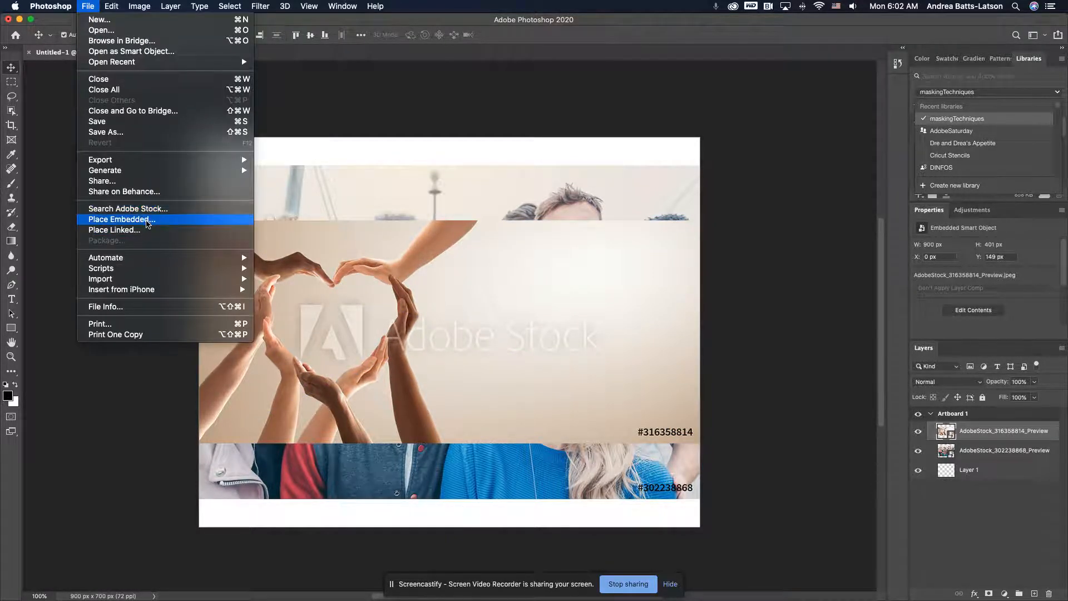
left_click(147, 221)
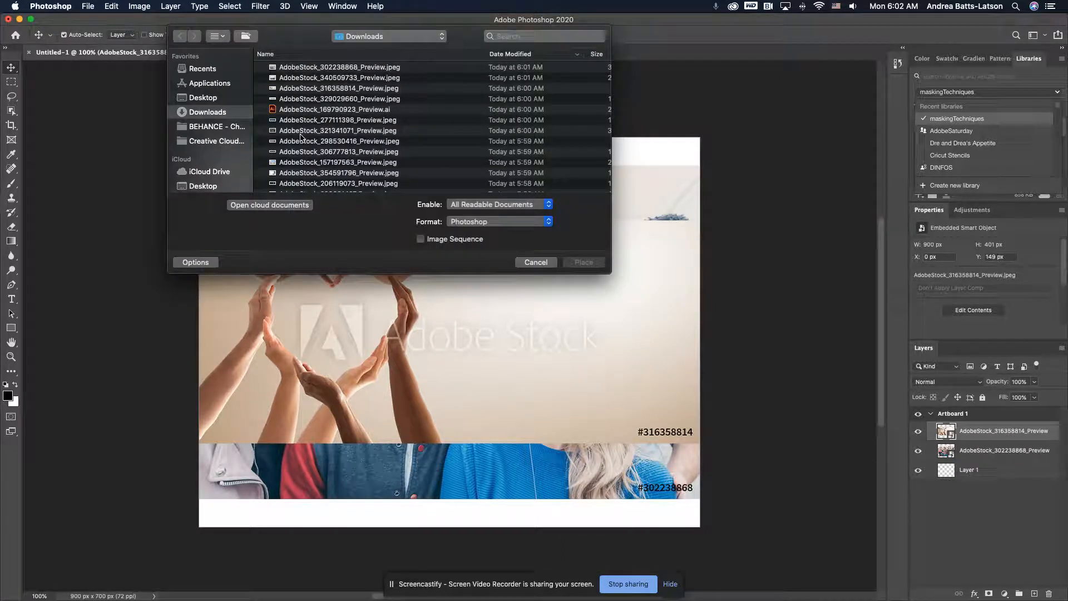
left_click(300, 134)
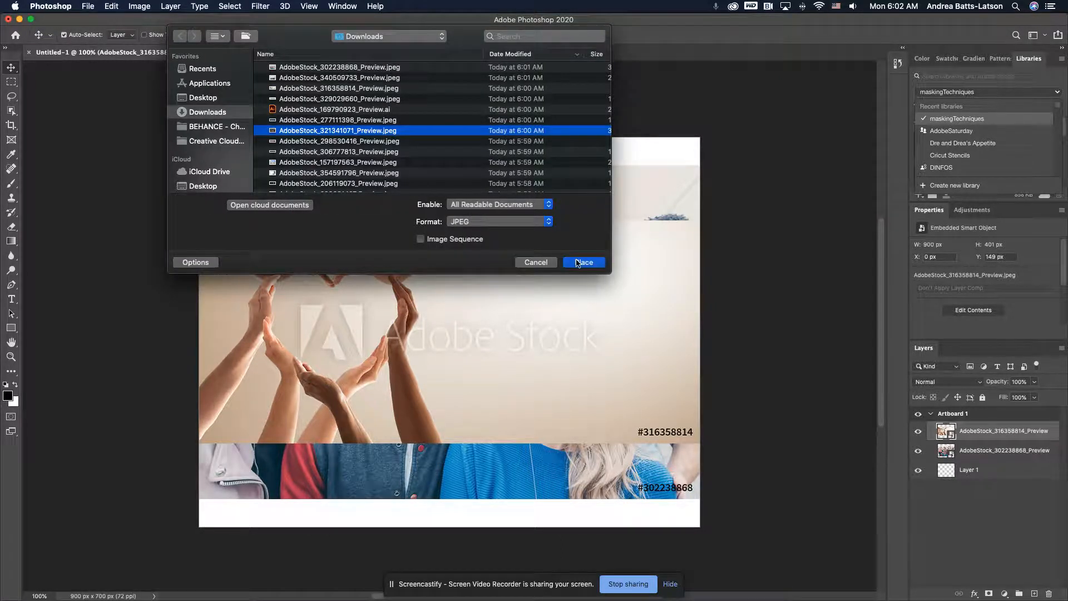
left_click(583, 262)
key("Return")
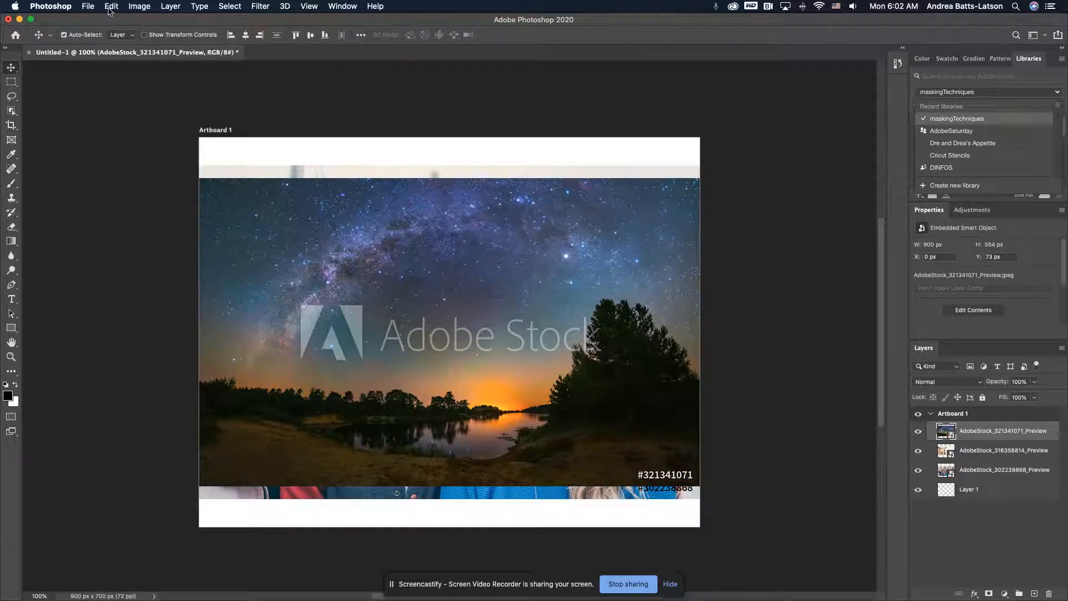
- Preview AdobeStock_354591796_Preview.jpeg with the patriotic paper fans and place it on the artboard as an embedded image
left_click(112, 6)
mouse_move(88, 6)
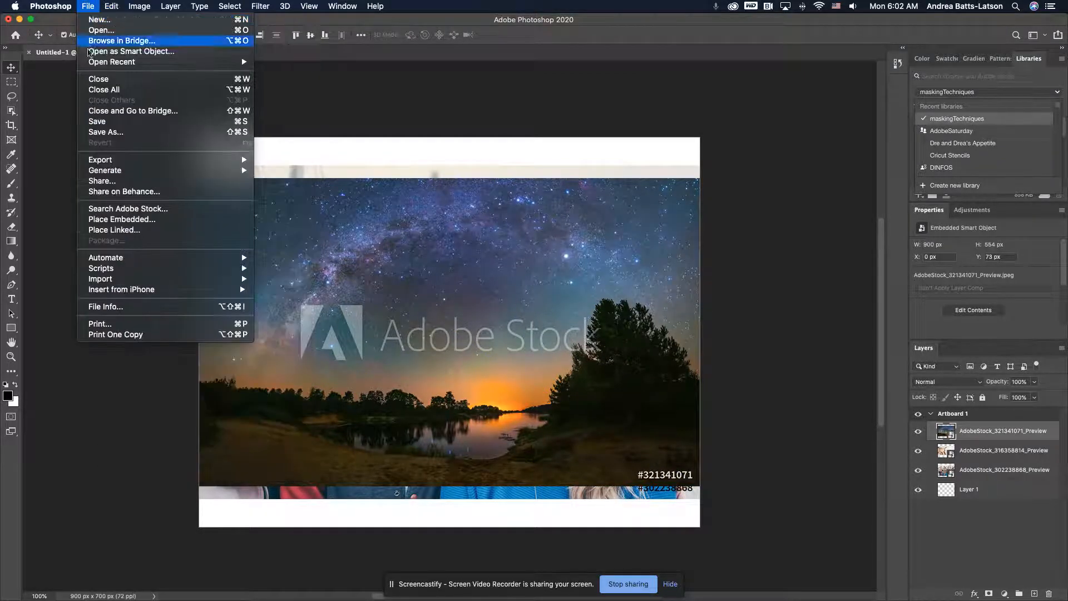
left_click(119, 219)
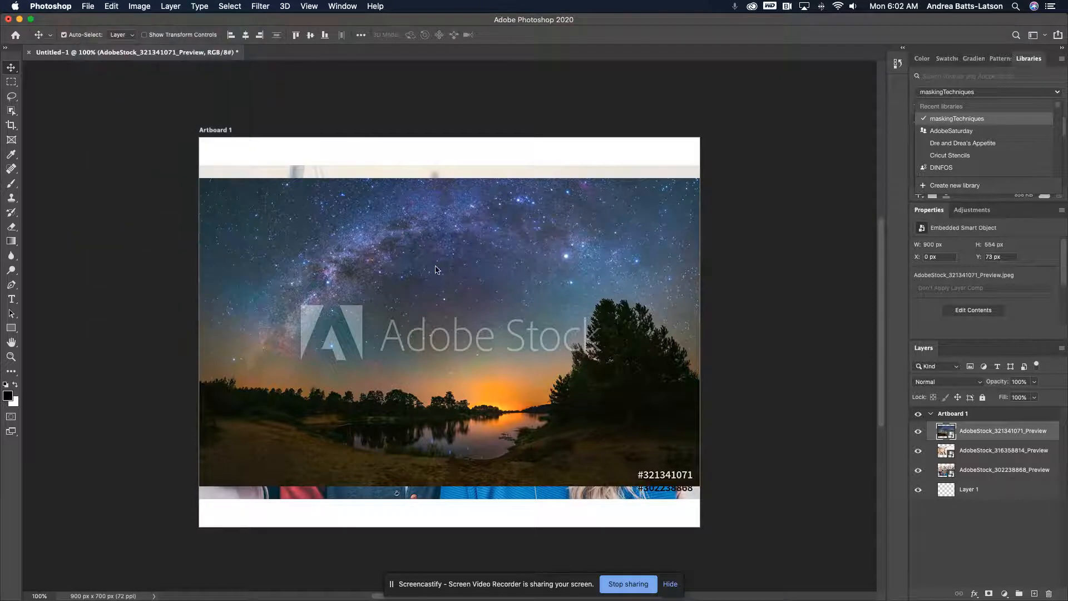
left_click(340, 174)
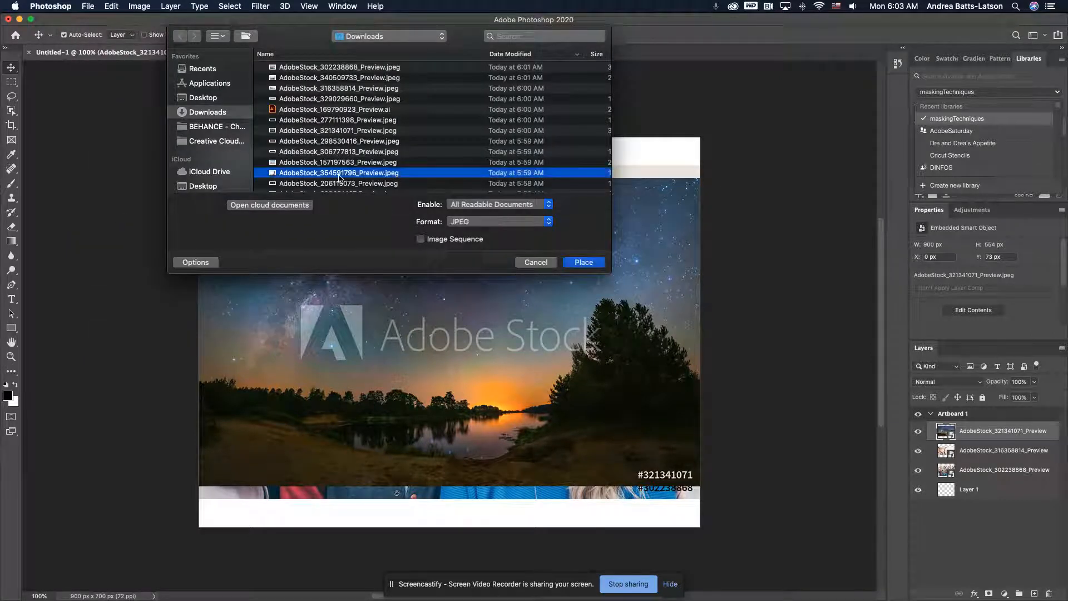
key("space")
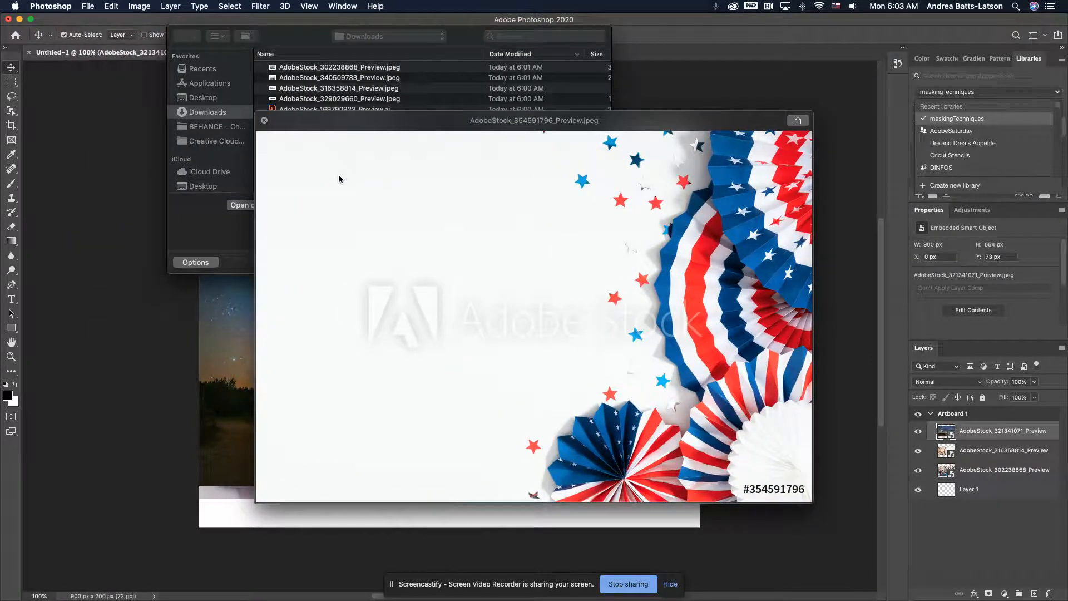
key("space")
key("space")
key("space")
key("space")
key("space")
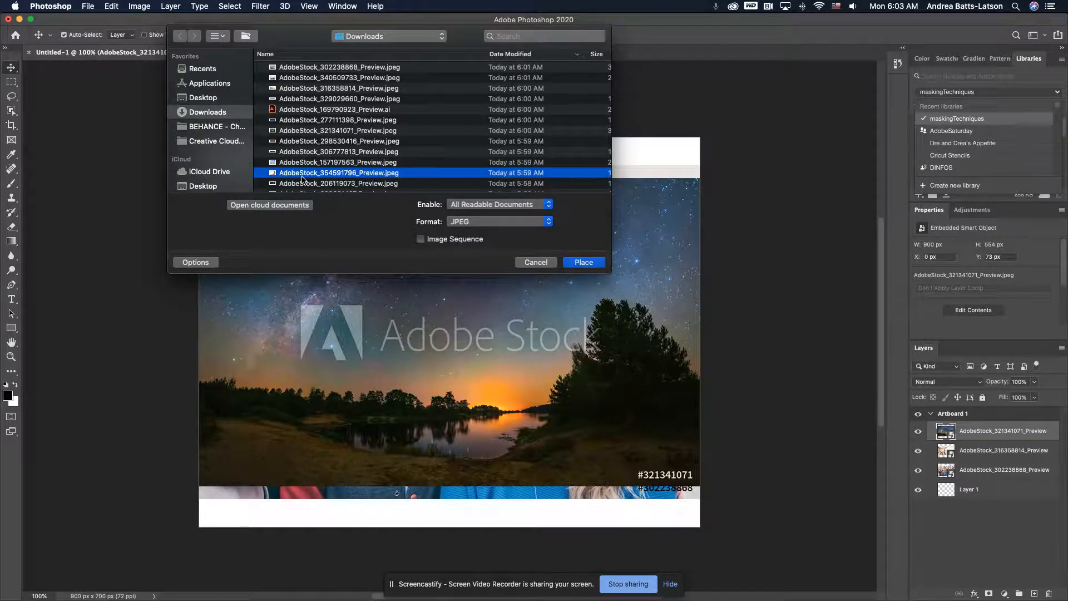
double_click(302, 178)
key("Return")
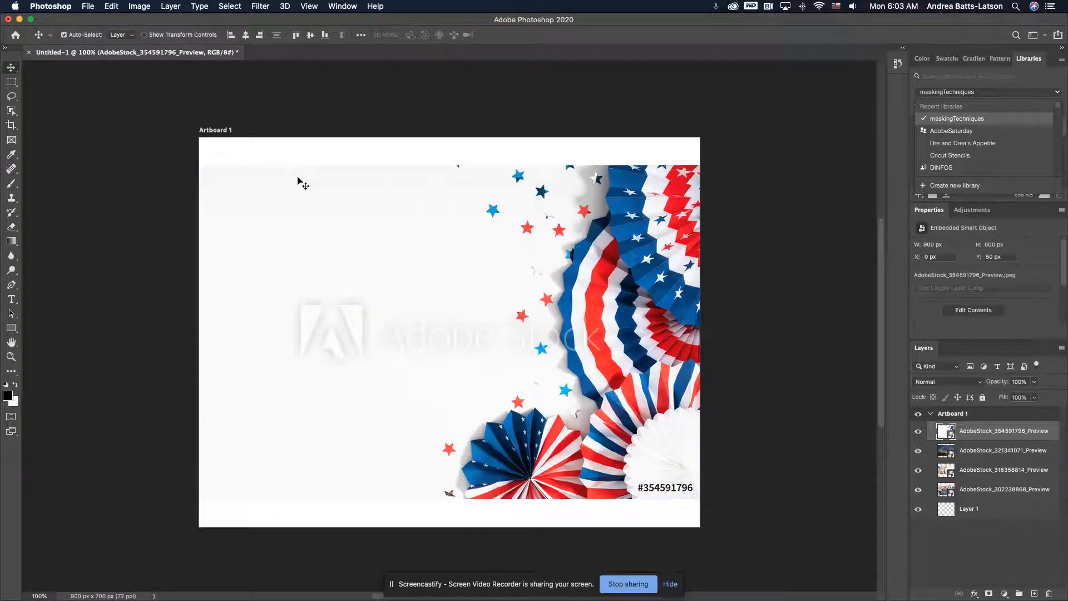
- Compare the fireworks previews AdobeStock_206119073 and AdobeStock_299681407 in Downloads, and place AdobeStock_299681407_Preview.jpeg on the artboard as an embedded image
left_click(85, 5)
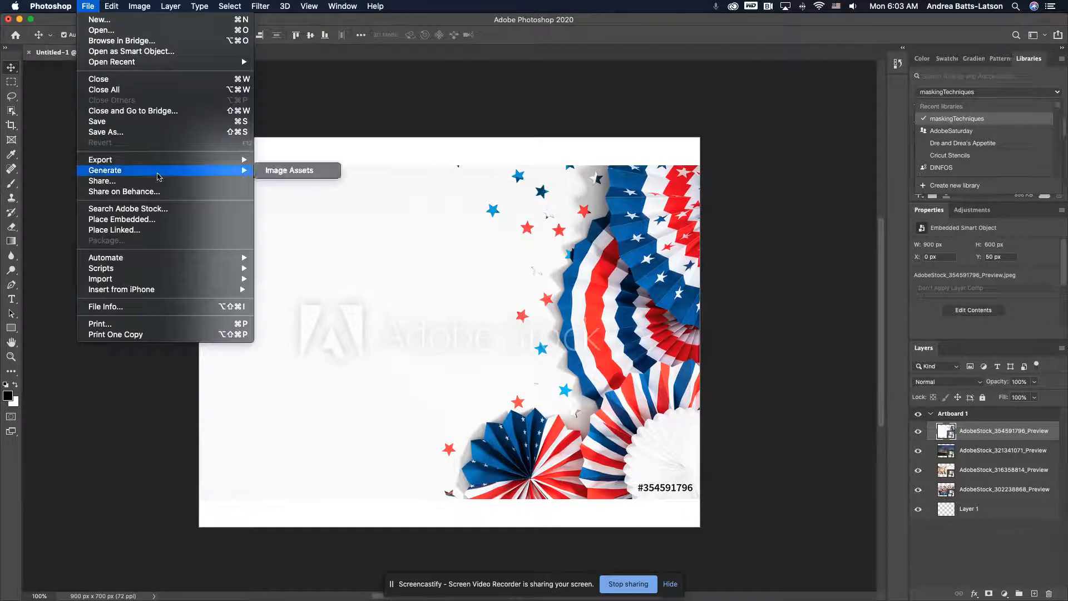
left_click(168, 220)
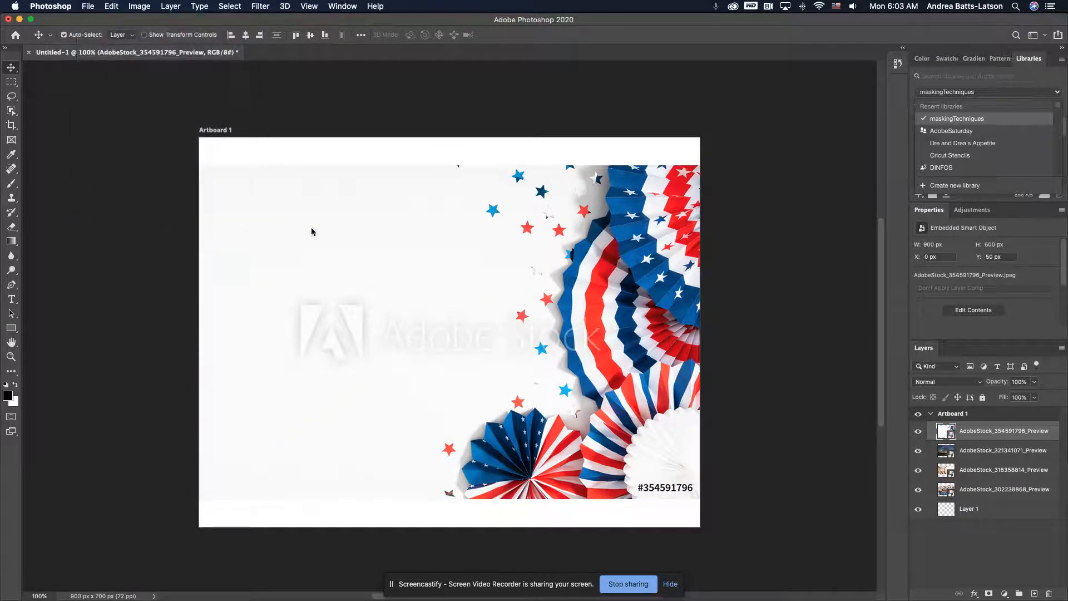
left_click(351, 172)
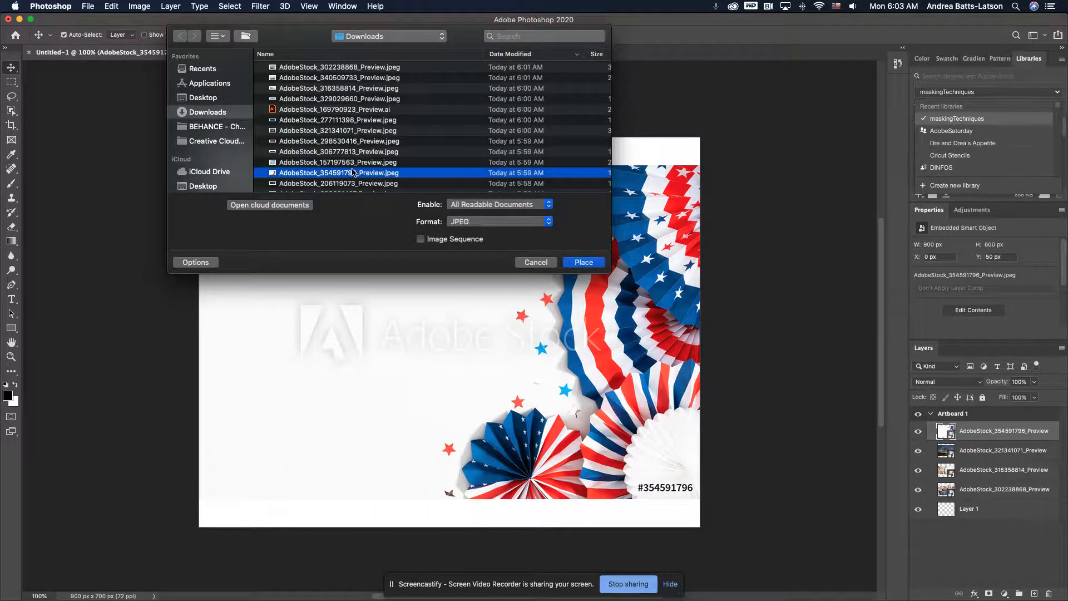
key("space")
key("Down")
key("Down")
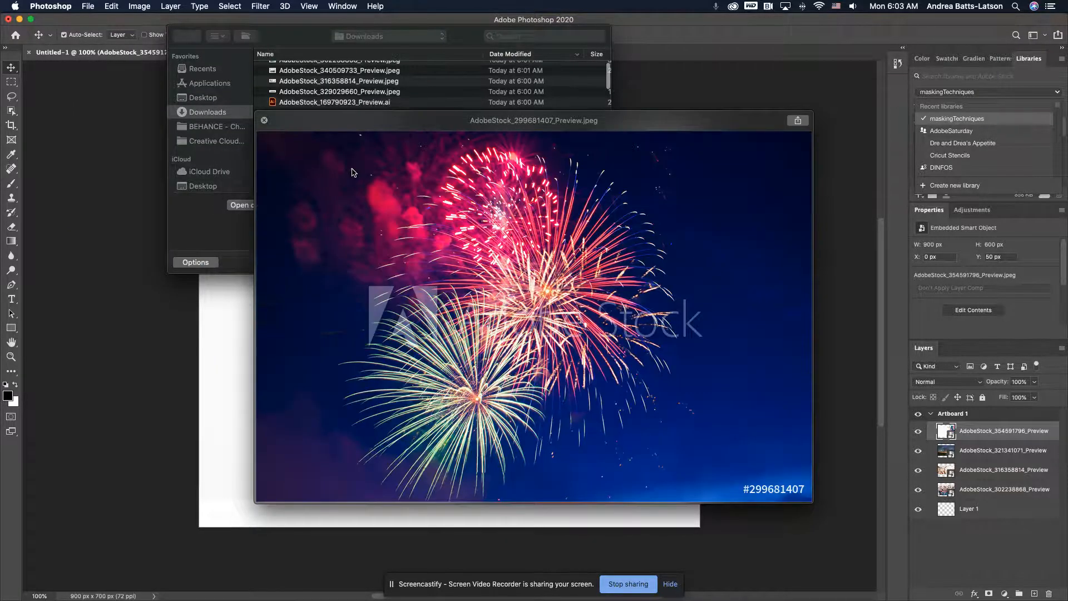
key("Up")
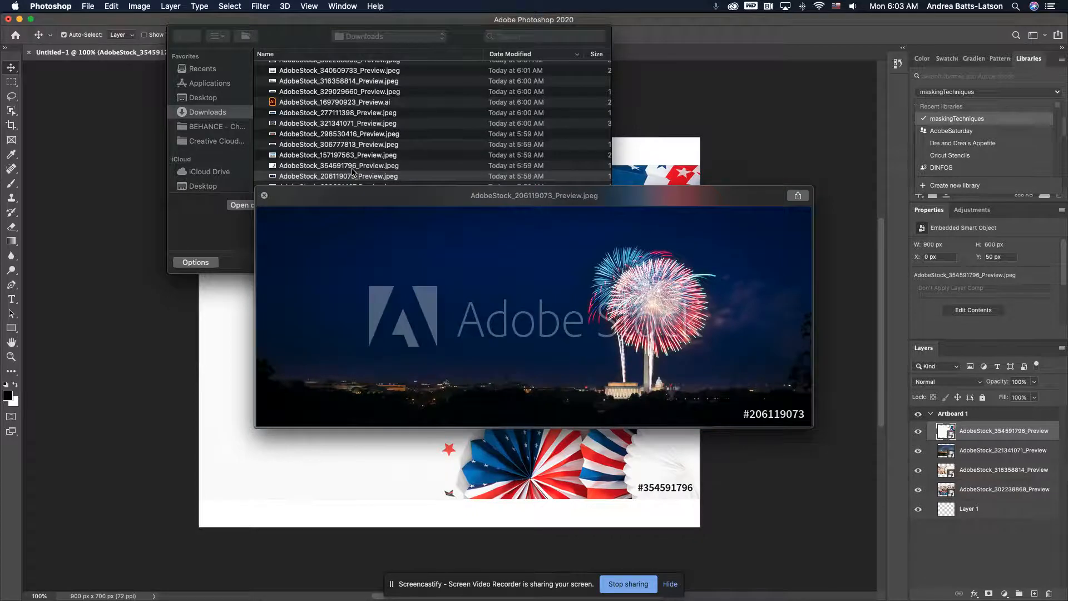
key("Down")
key("Up")
key("Down")
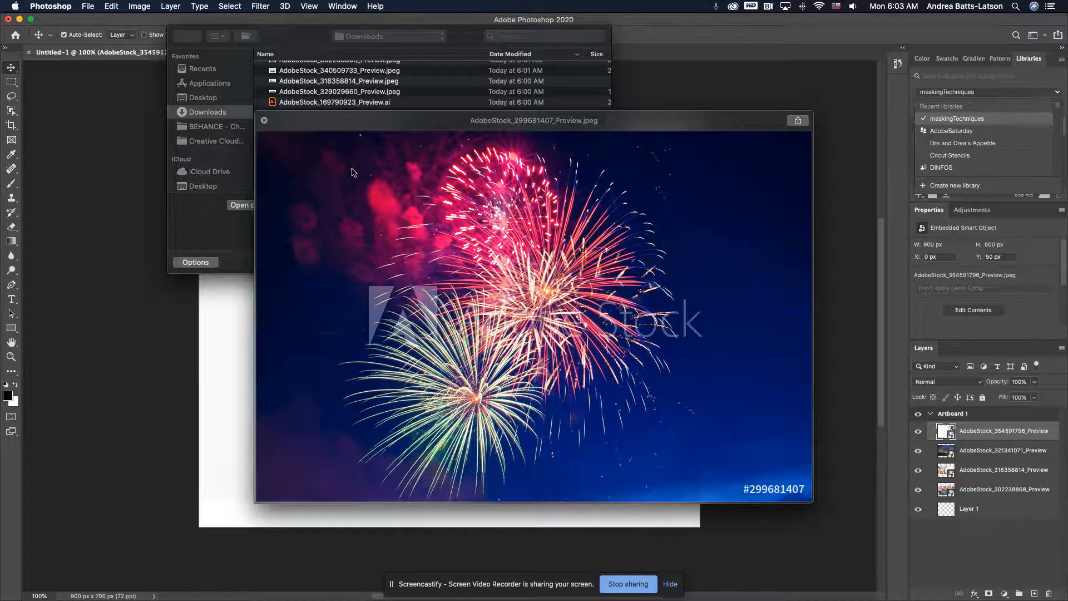
key("Up")
key("Down")
key("Up")
key("Down")
left_click(264, 121)
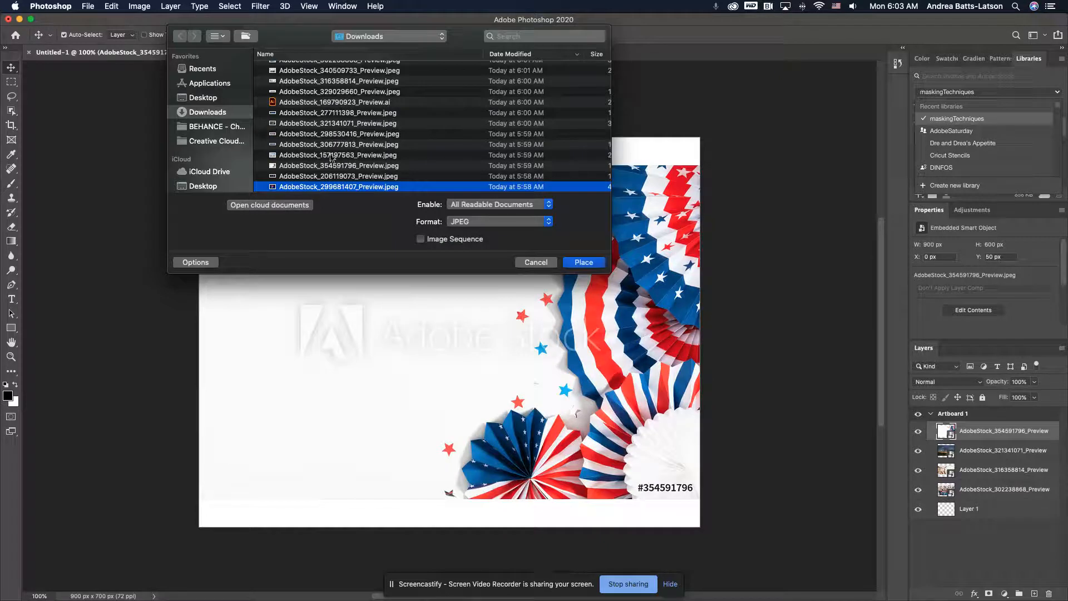
double_click(362, 187)
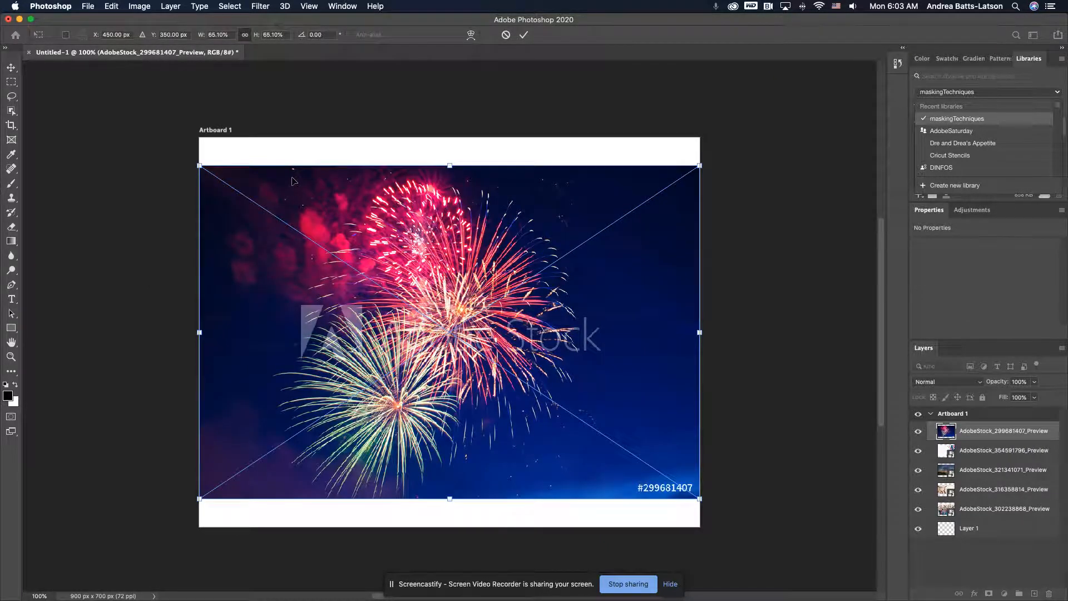
key("Return")
- Preview AdobeStock_206119073_Preview.jpeg with the fireworks over the city skyline and place it on the artboard as an embedded image
left_click(85, 6)
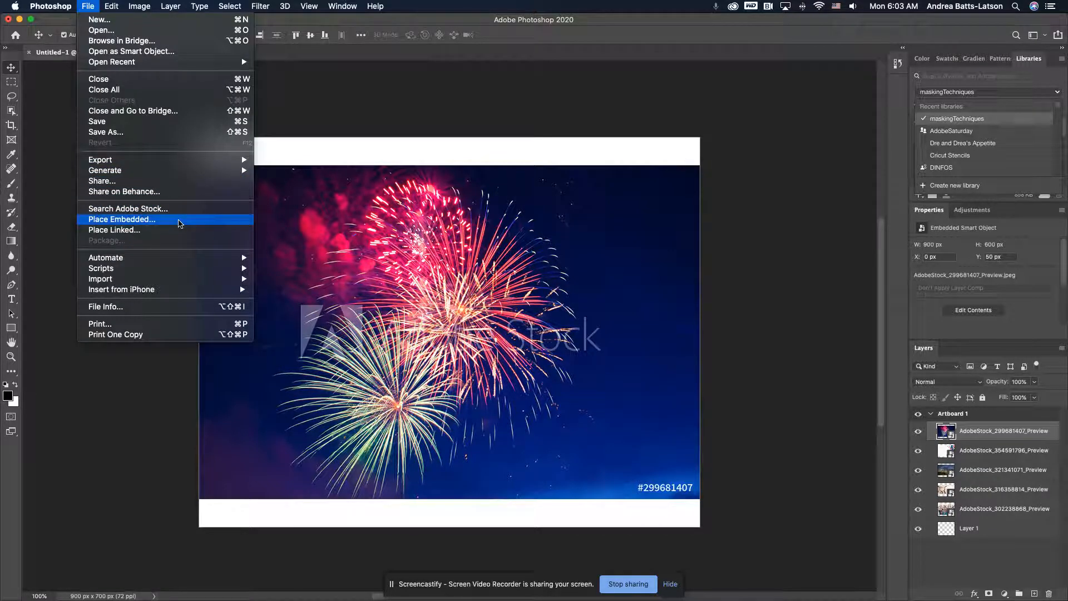
left_click(178, 223)
left_click(366, 183)
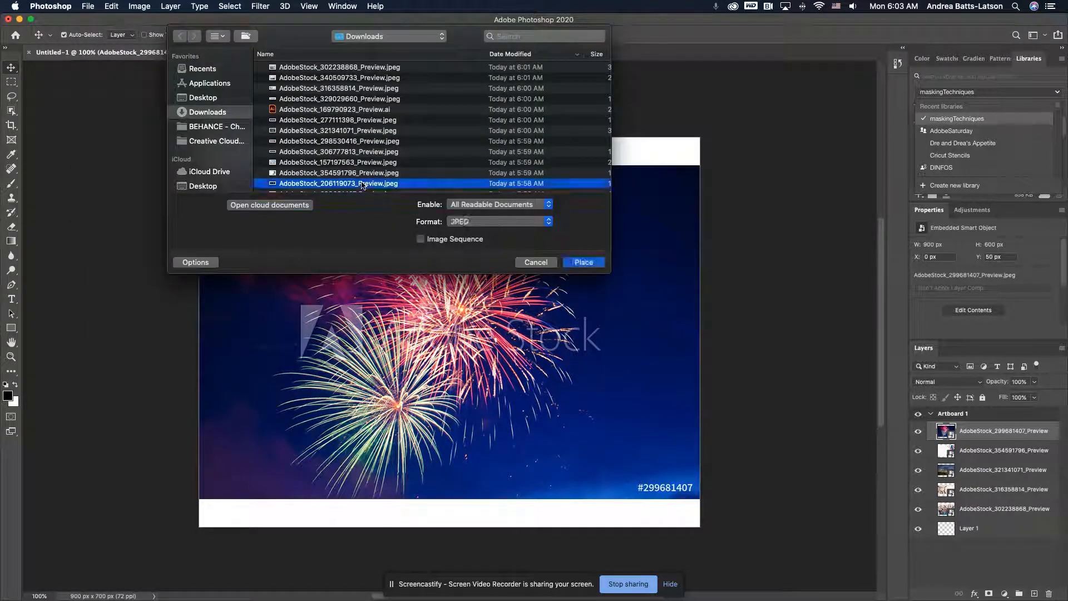
key("space")
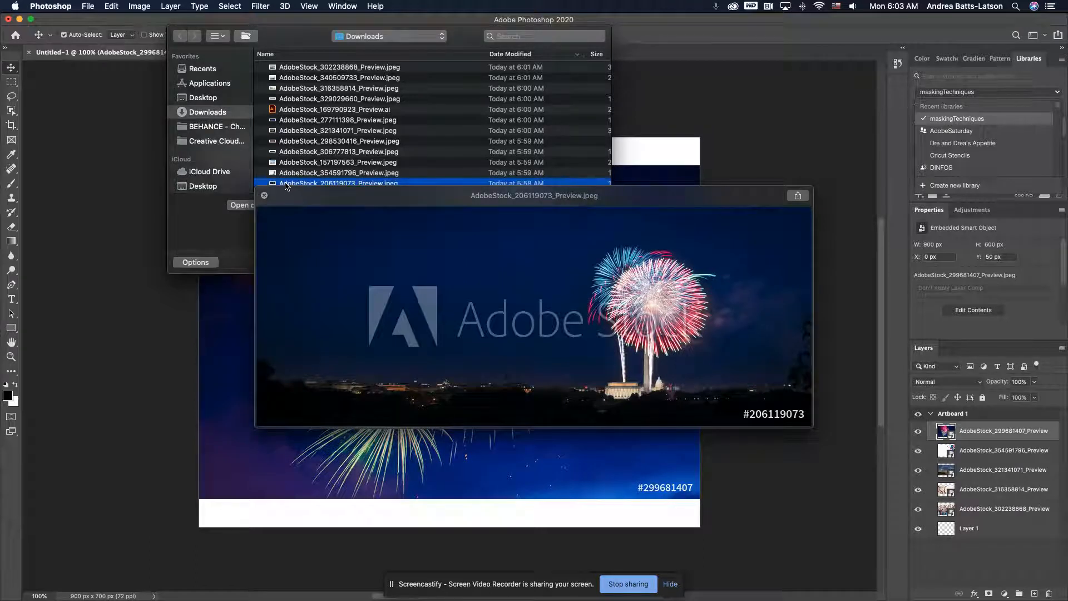
double_click(285, 184)
key("Return")
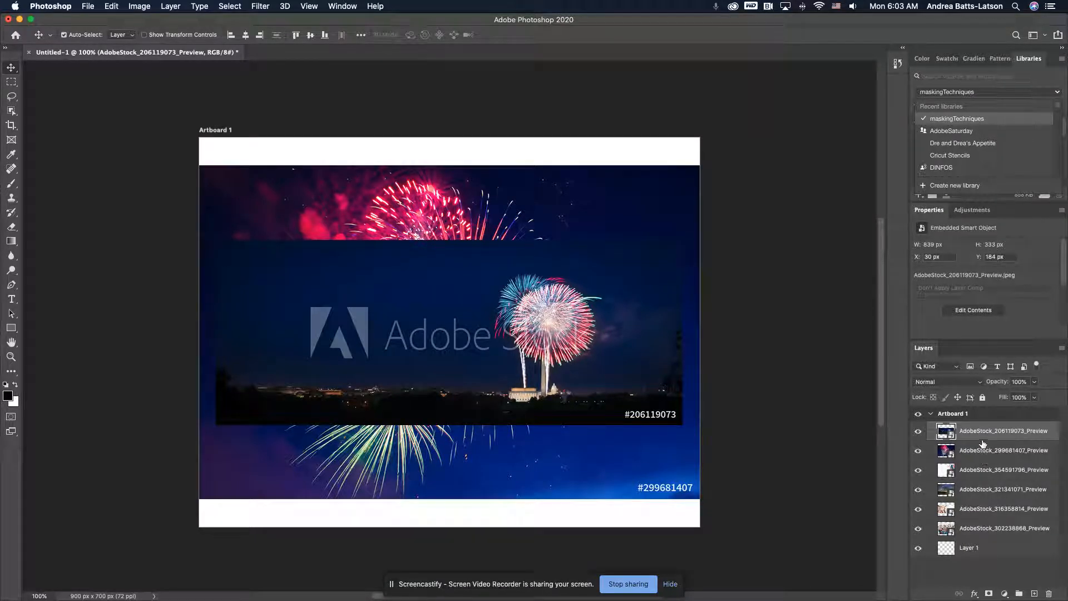
- Go through the layer stack from Layer 1 up to the AdobeStock_206119073_Preview layer, ending with Layer 1 selected
left_click(969, 548)
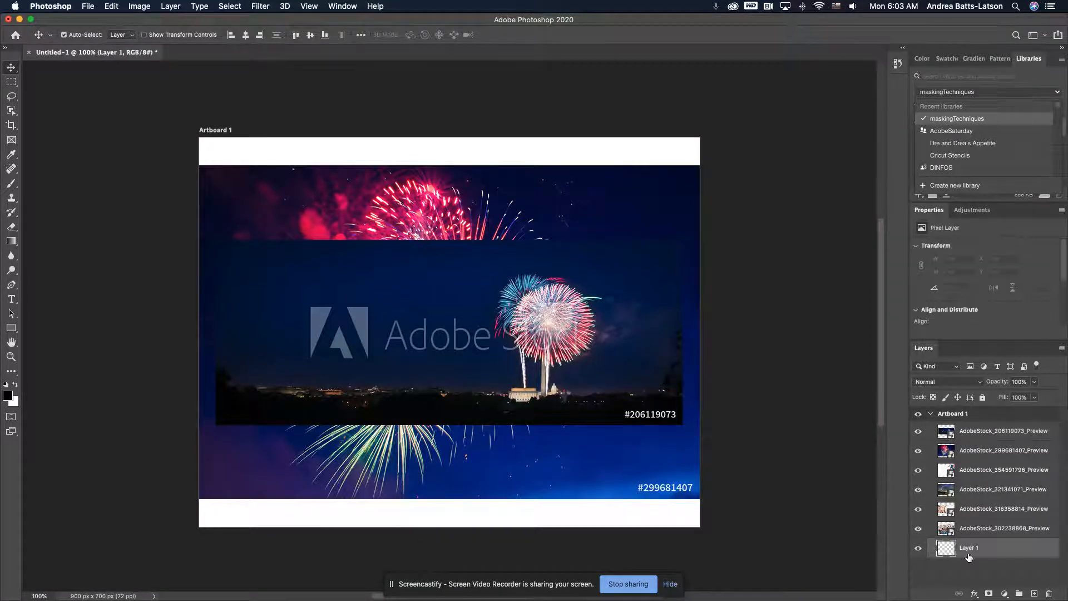
left_click(975, 526)
left_click(978, 509)
left_click(975, 491)
left_click(976, 459)
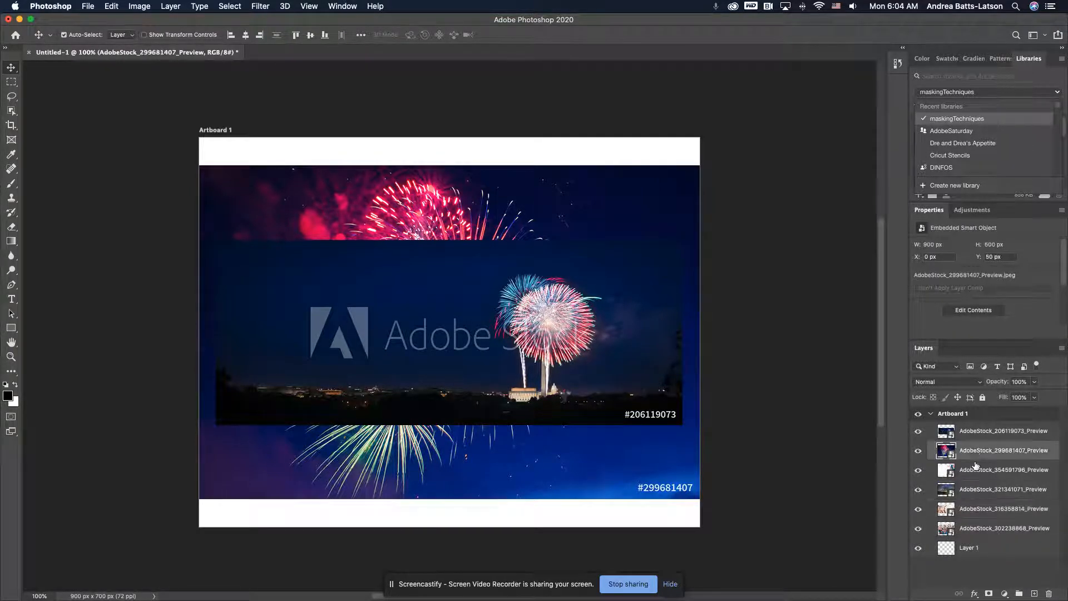
left_click(974, 433)
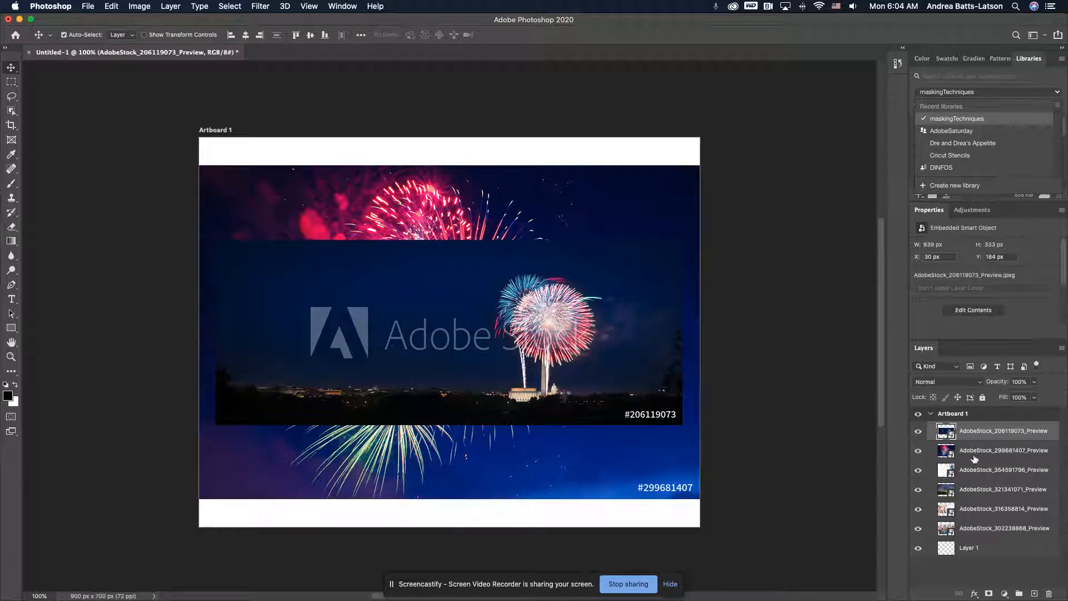
left_click(974, 551)
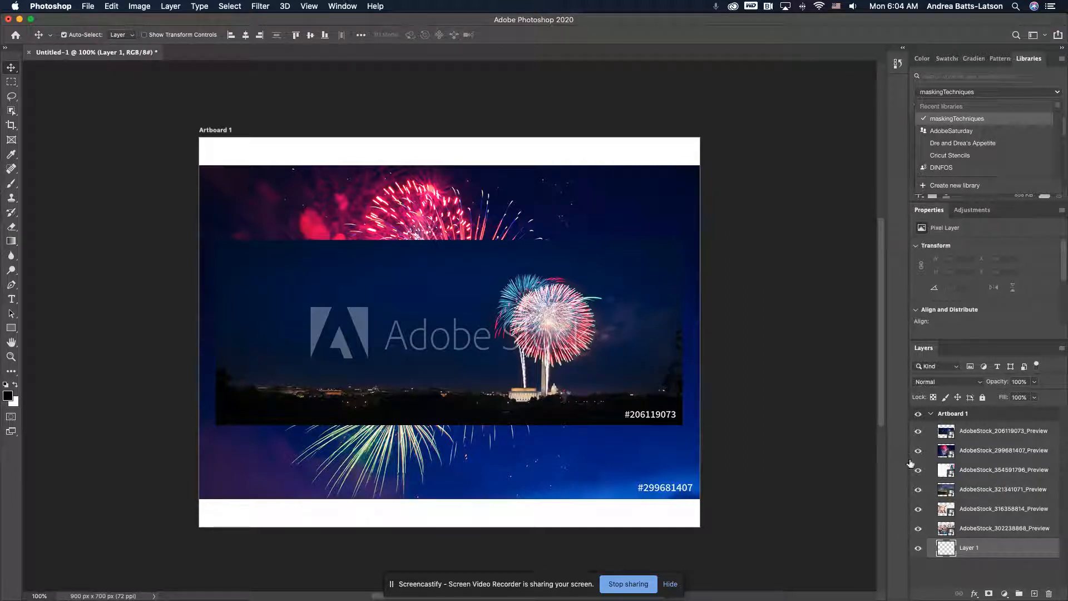
- Hide all six placed image layers and show them again one at a time, from the group photo up to the skyline fireworks
left_click(919, 529)
left_click_drag(919, 531, 921, 441)
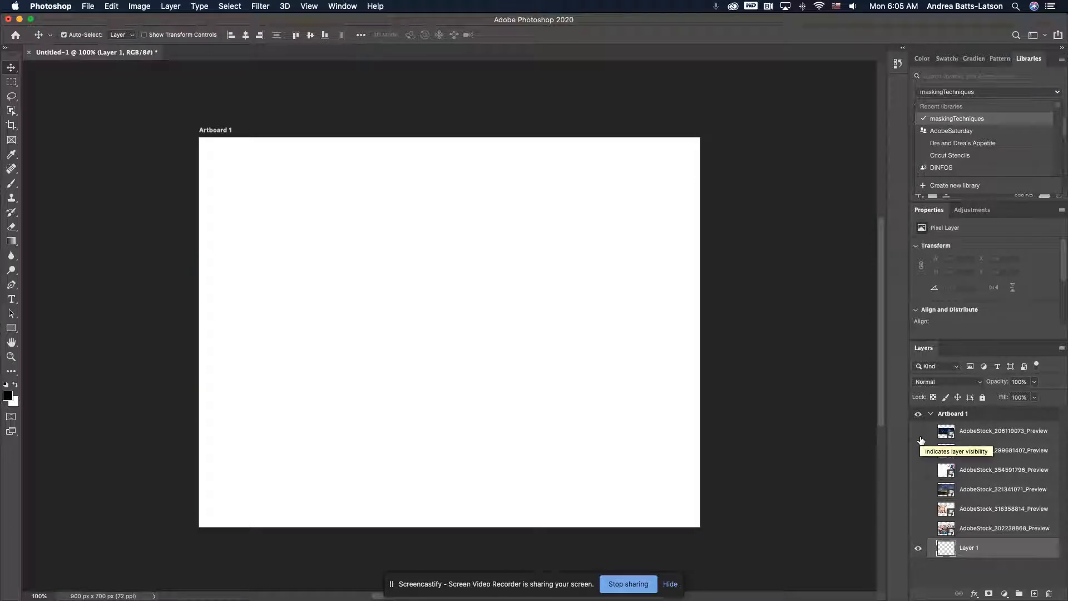
left_click(918, 529)
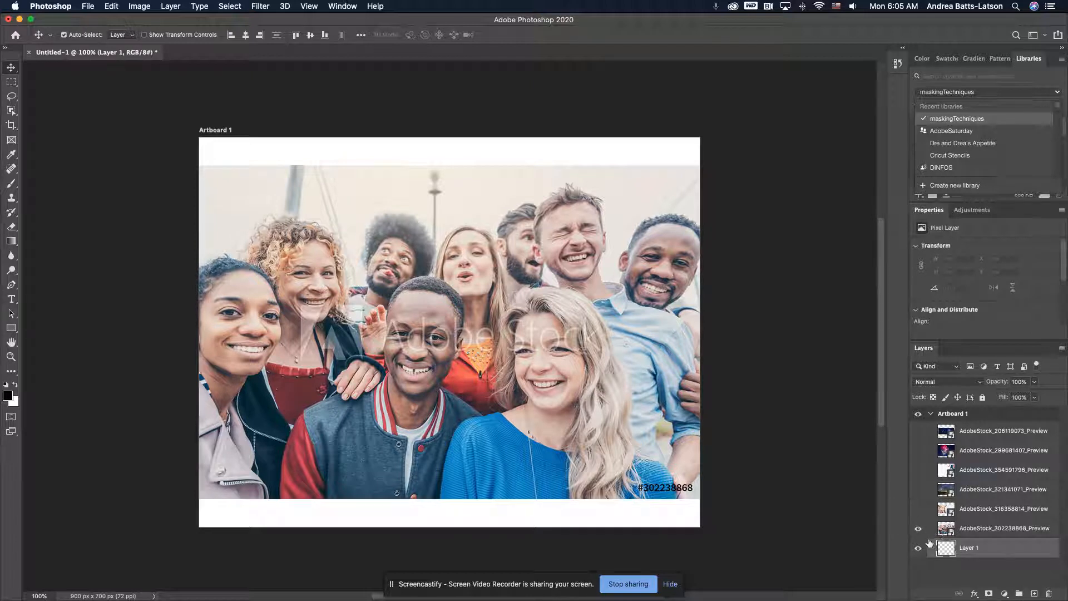
left_click(918, 509)
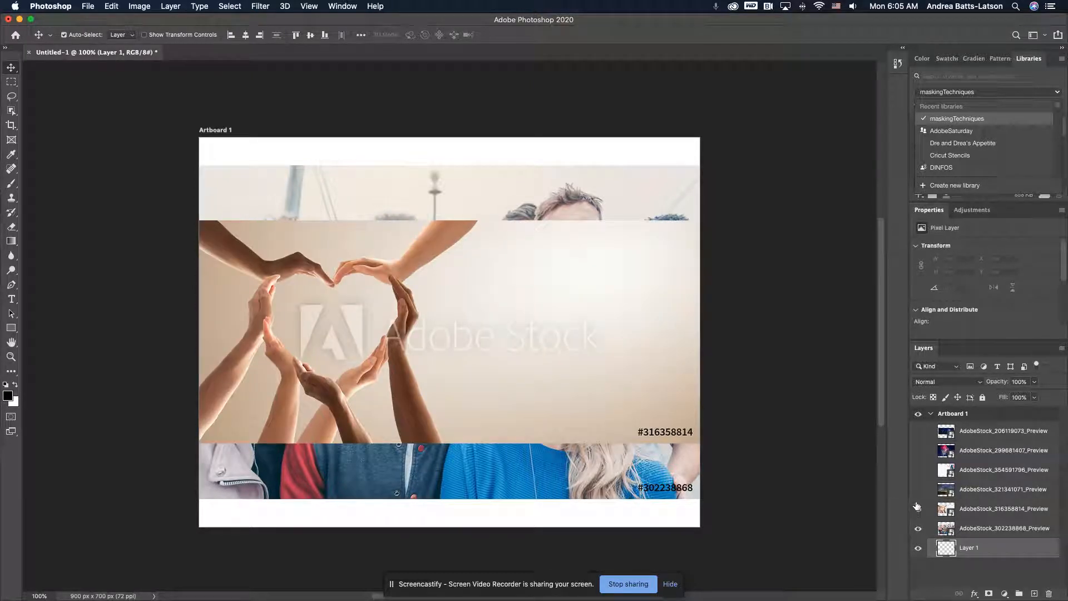
left_click(918, 490)
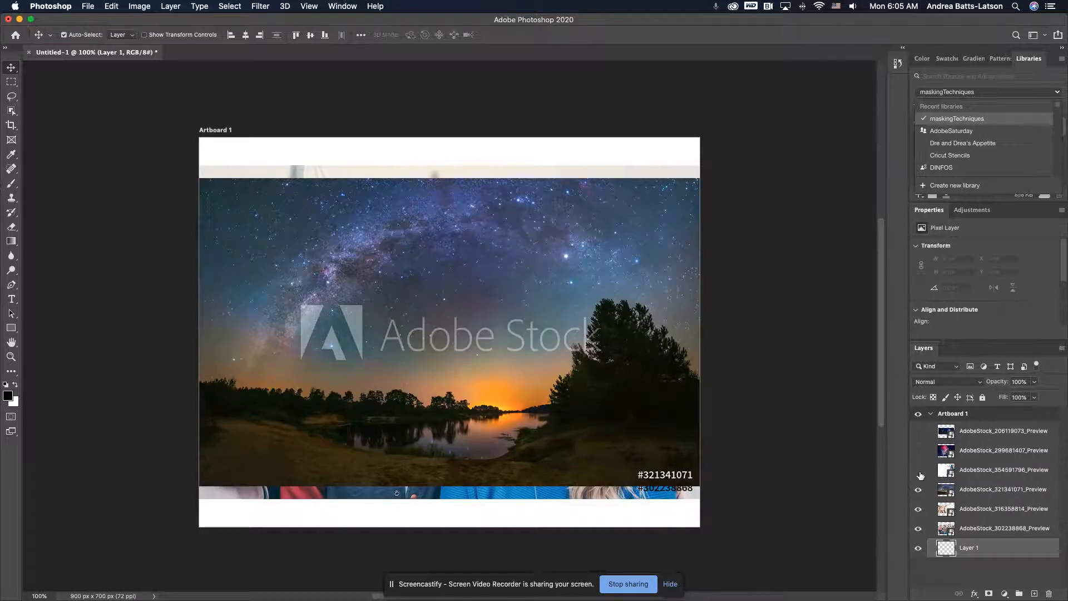
left_click(918, 470)
left_click(918, 451)
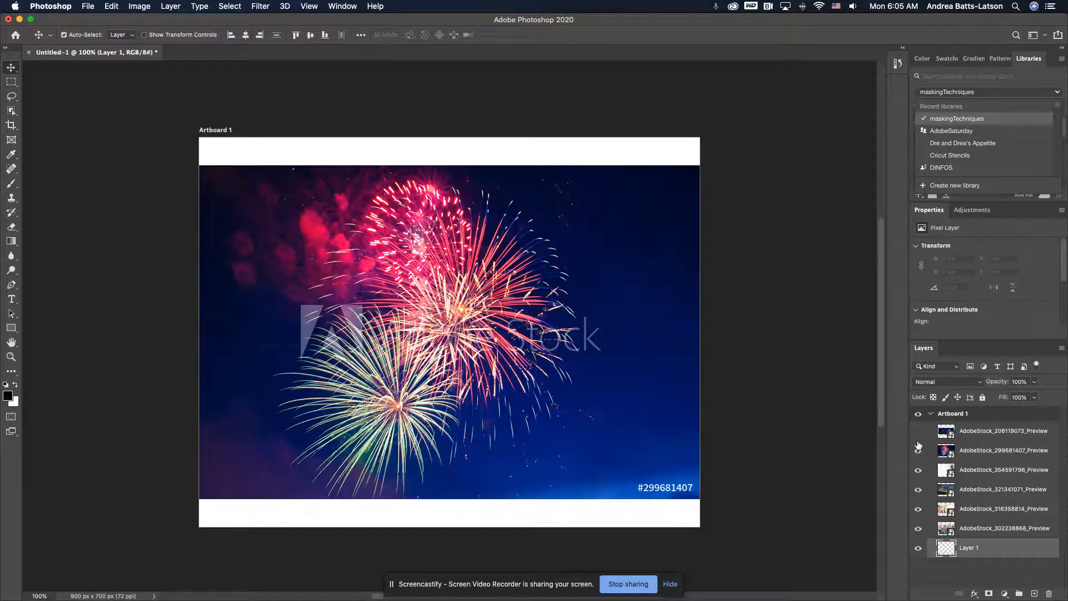
left_click(919, 431)
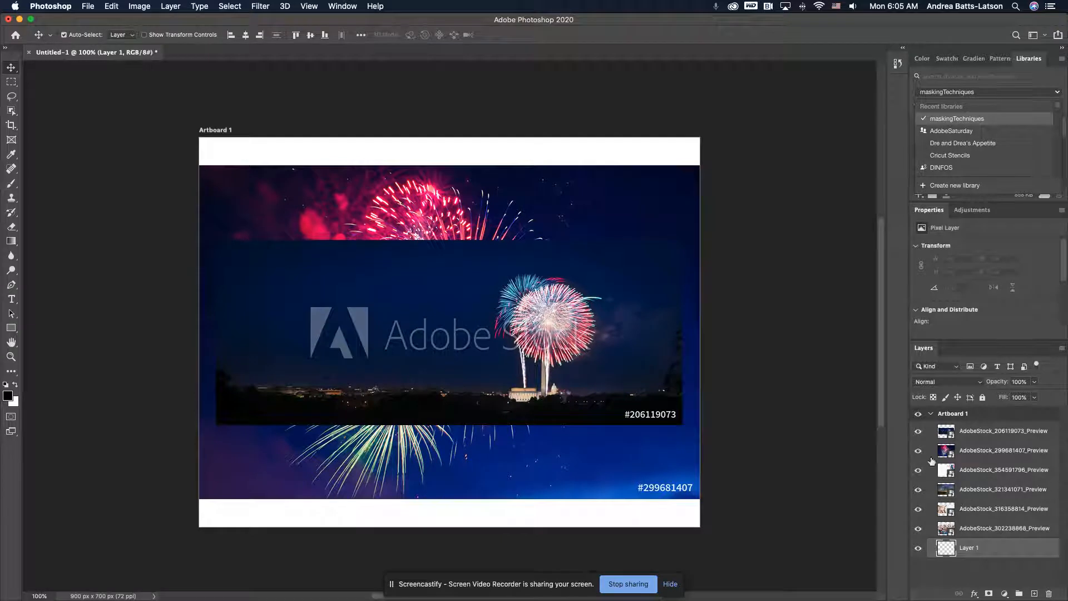
- Hide all the placed image layers except the group photo AdobeStock_302238868_Preview
left_click_drag(920, 436, 920, 530)
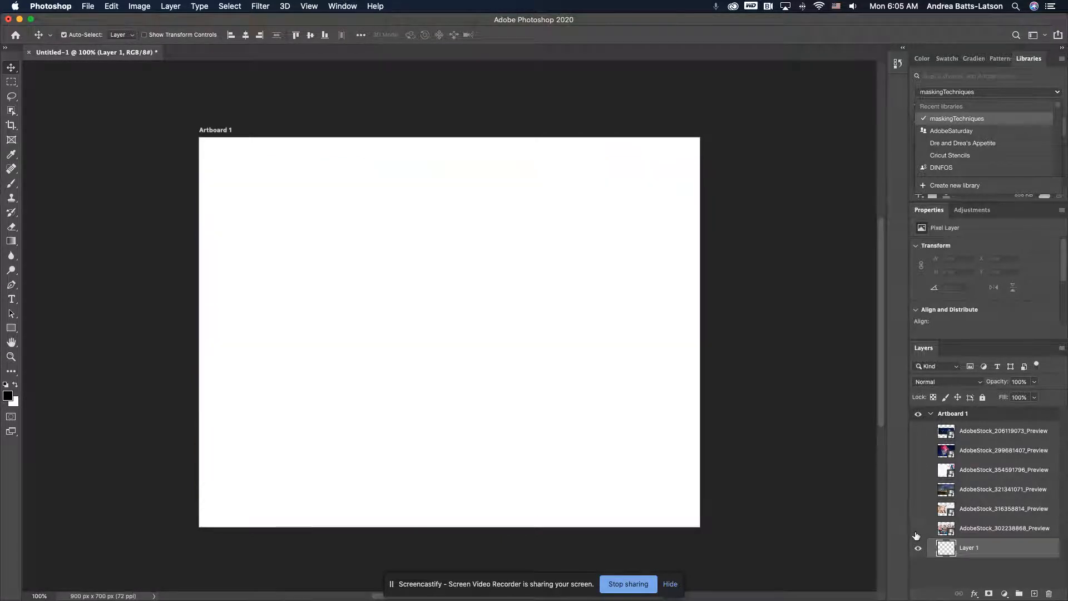
left_click(918, 529)
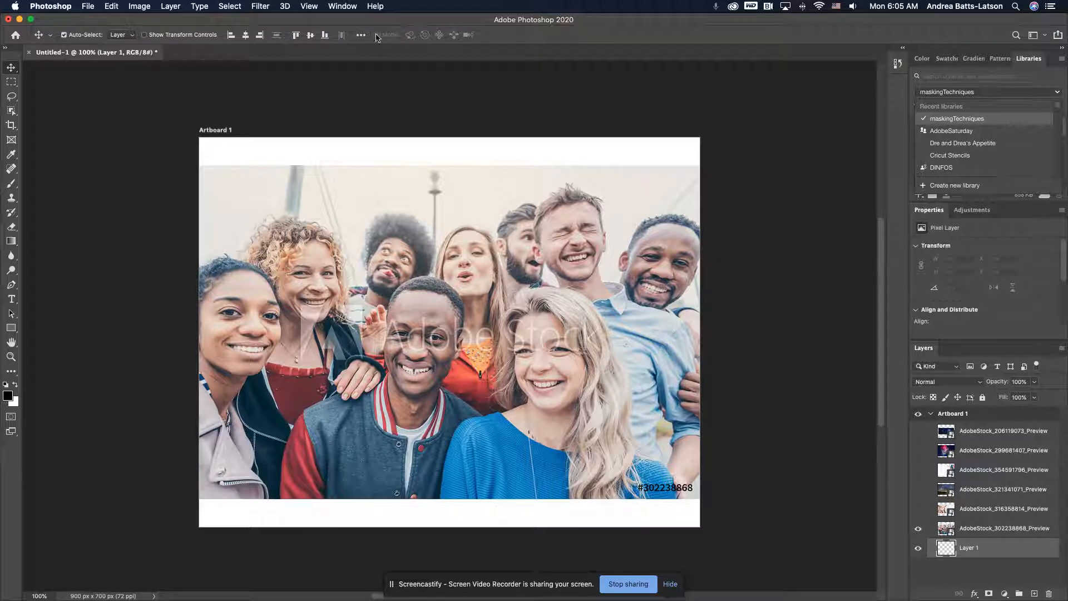
- Look up the Transform commands and try to free-transform the empty Layer 1
left_click(112, 6)
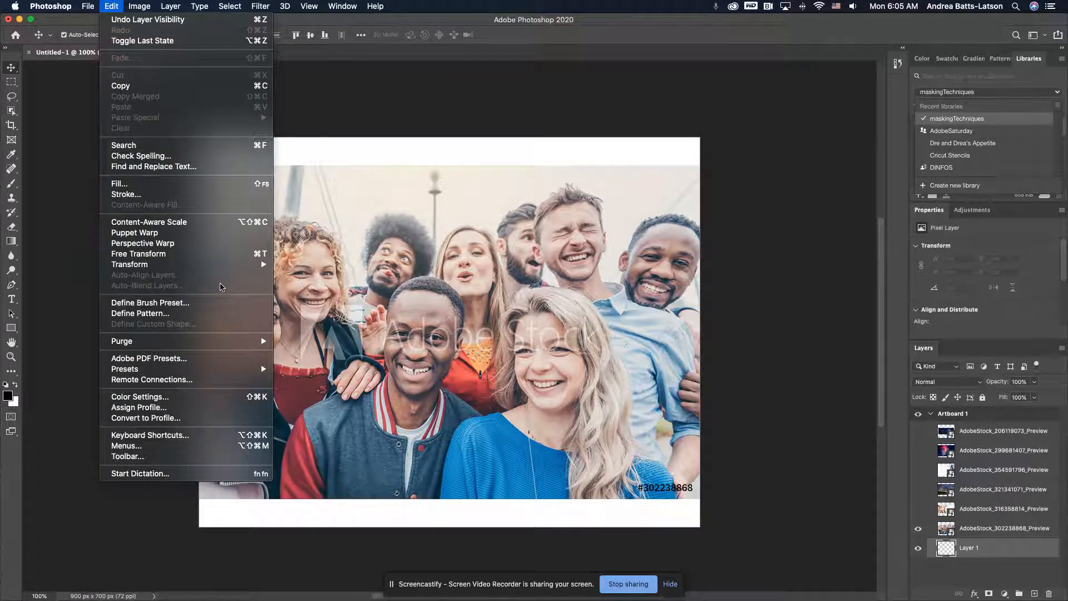
mouse_move(216, 263)
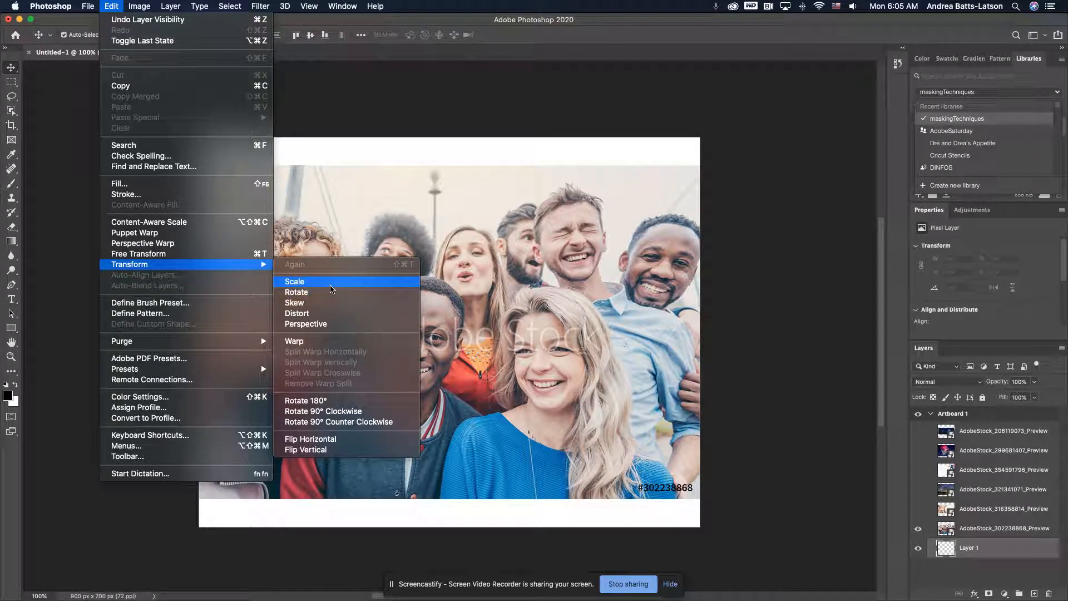
left_click(388, 15)
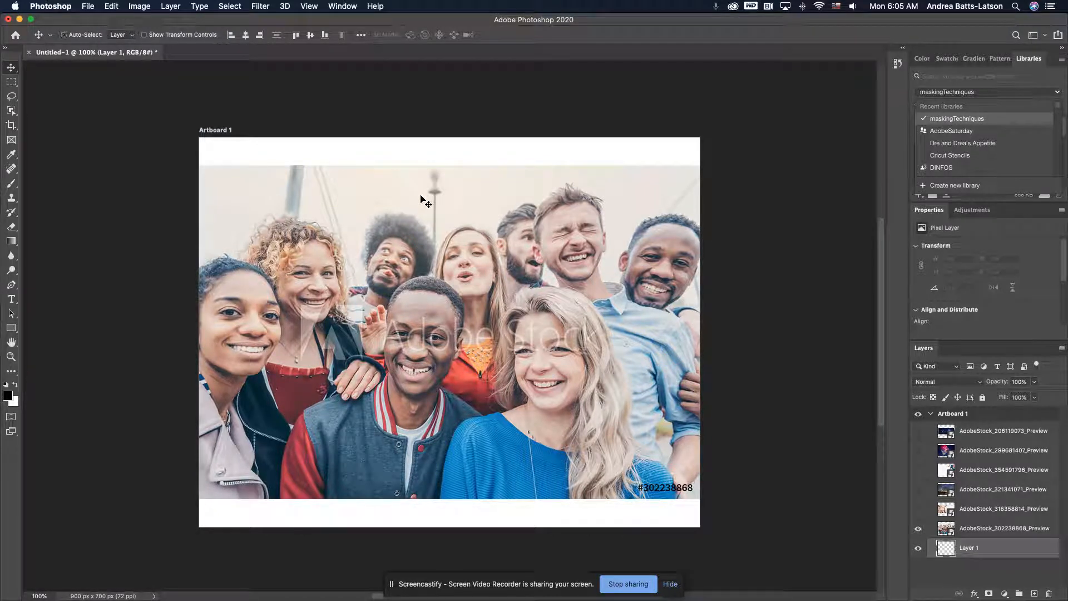
key("super+t")
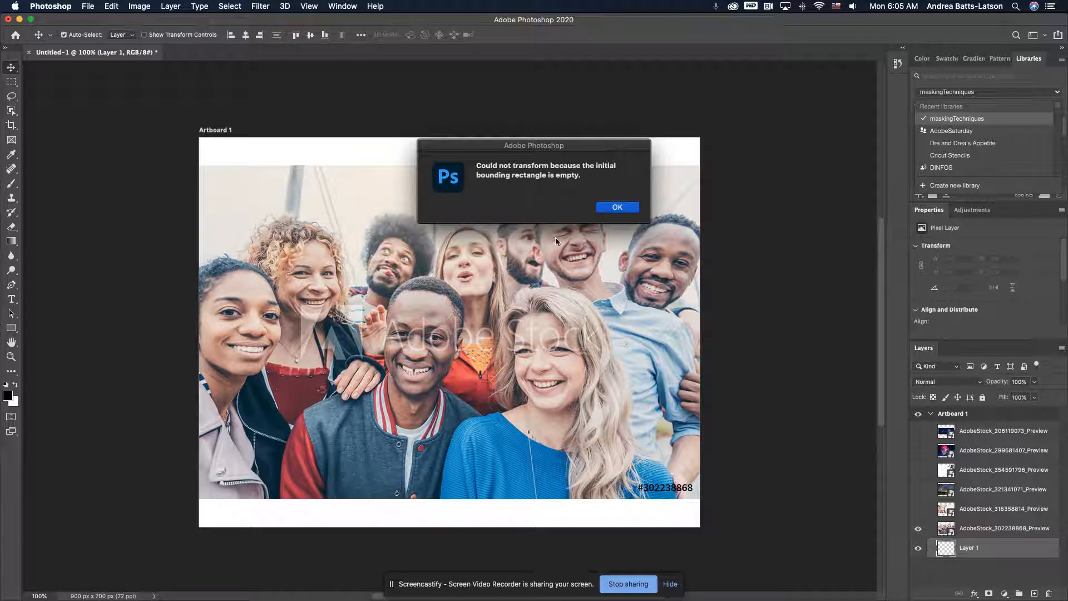
left_click(617, 209)
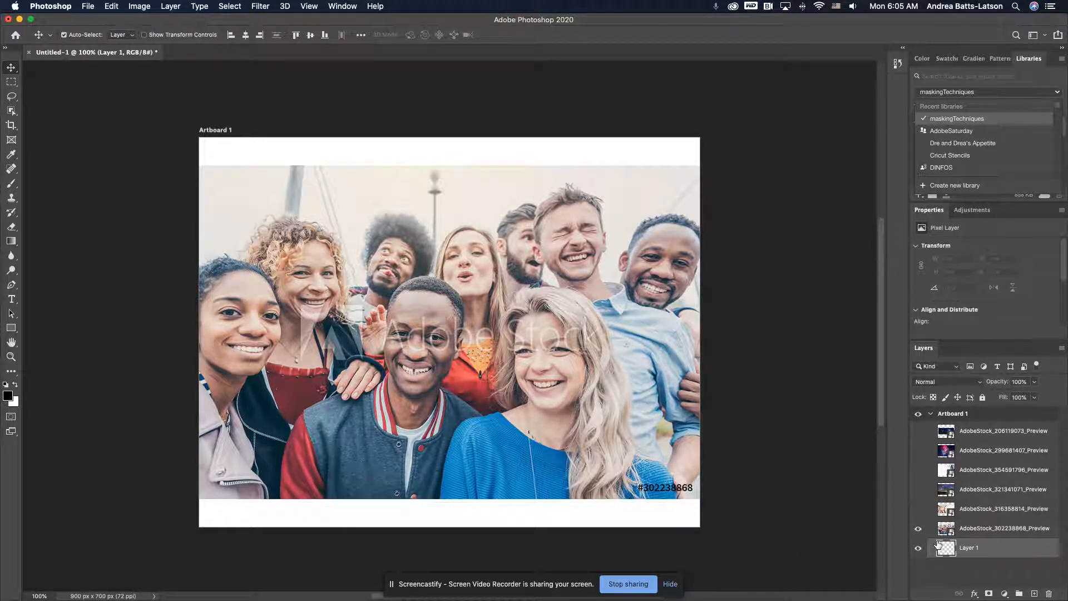
key("super+t")
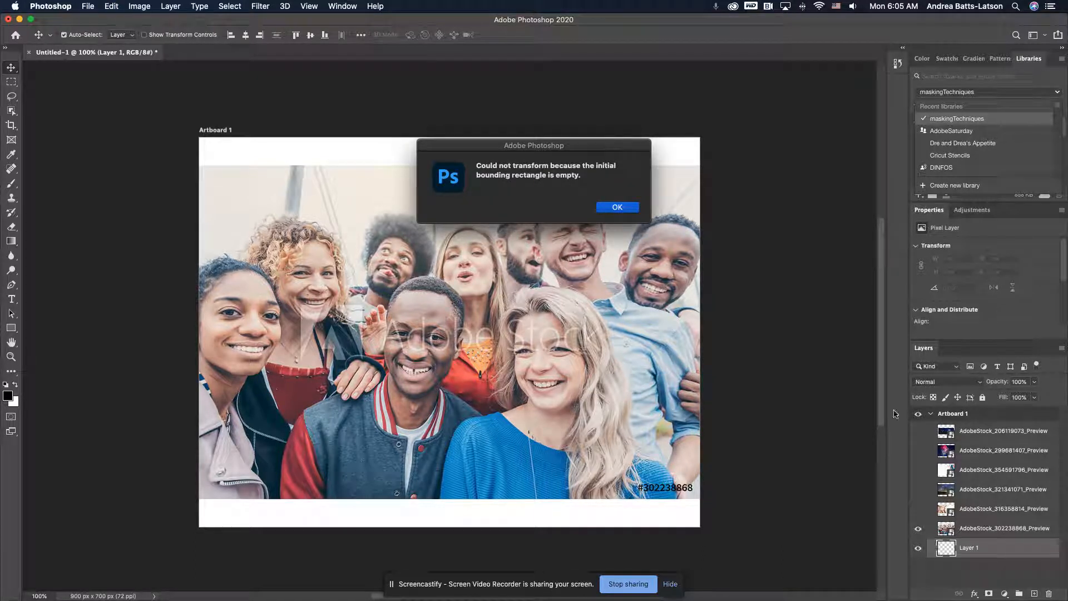
left_click(612, 209)
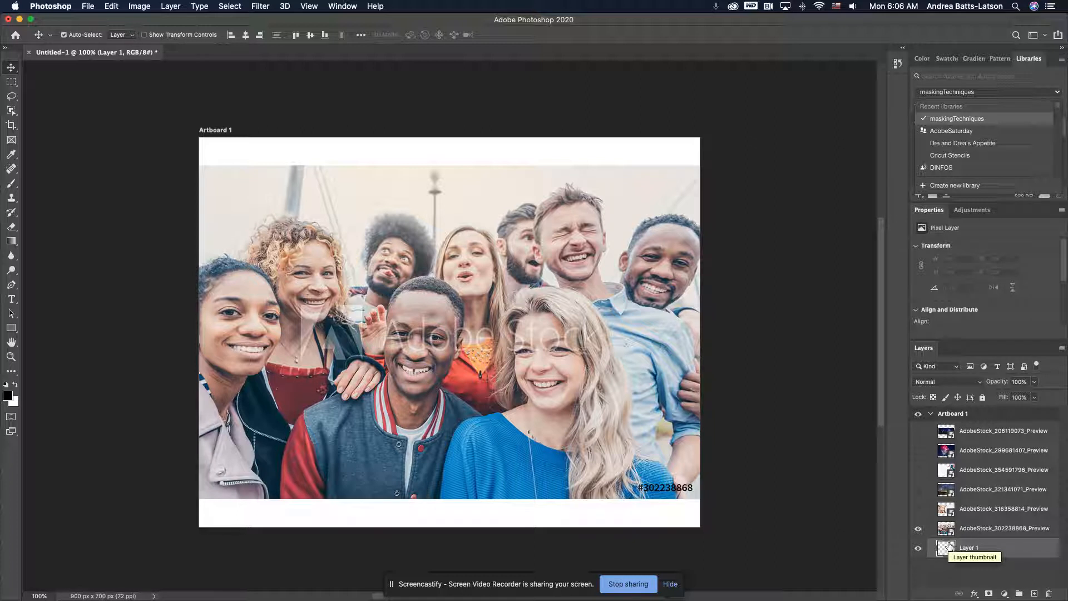
- Free-transform the group photo layer AdobeStock_302238868_Preview, trying uneven and proportional scaling, and finish it at about 902 × 602 px
left_click(978, 530)
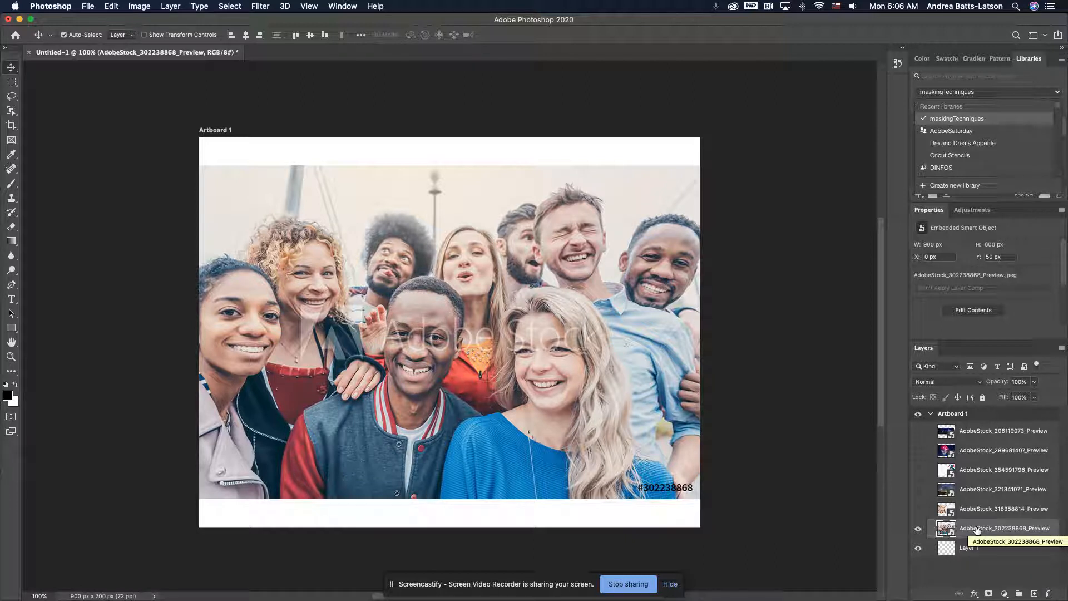
key("super+t")
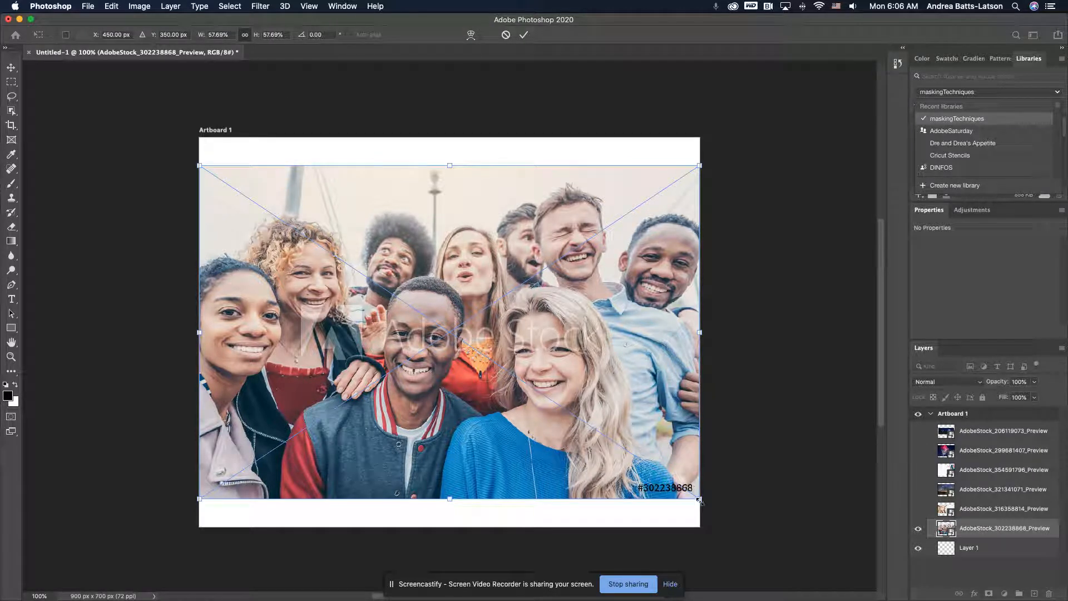
left_click_drag(699, 499, 621, 478)
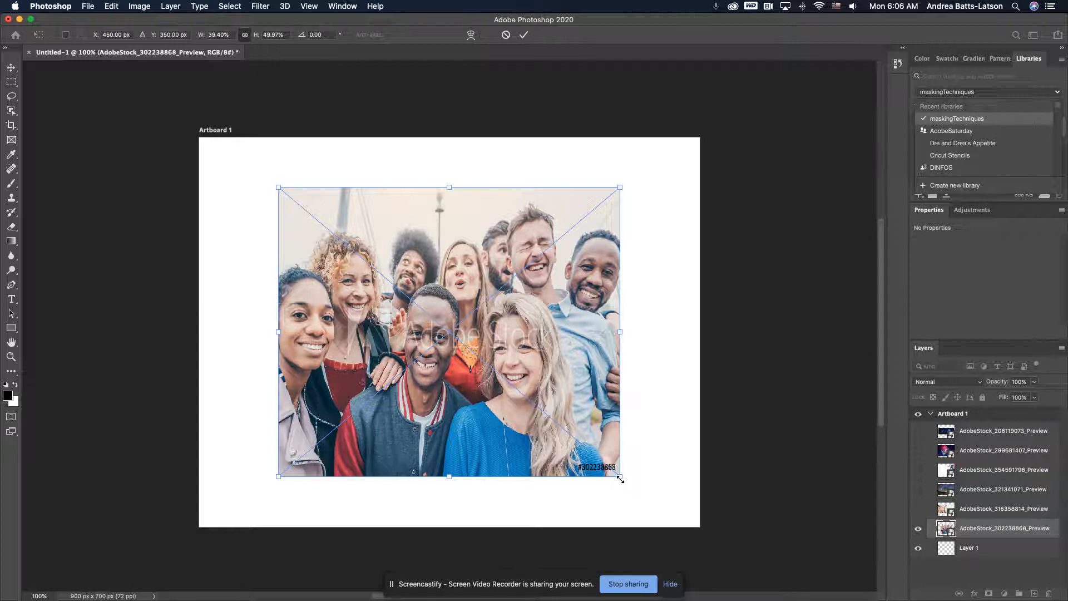
key("super+z")
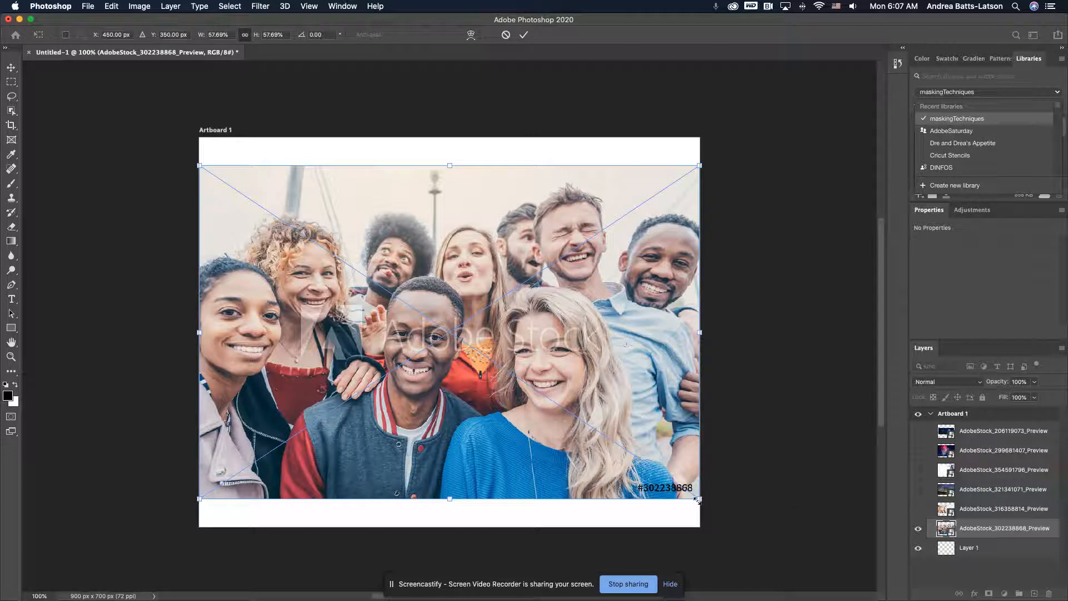
left_click_drag(699, 498, 725, 451)
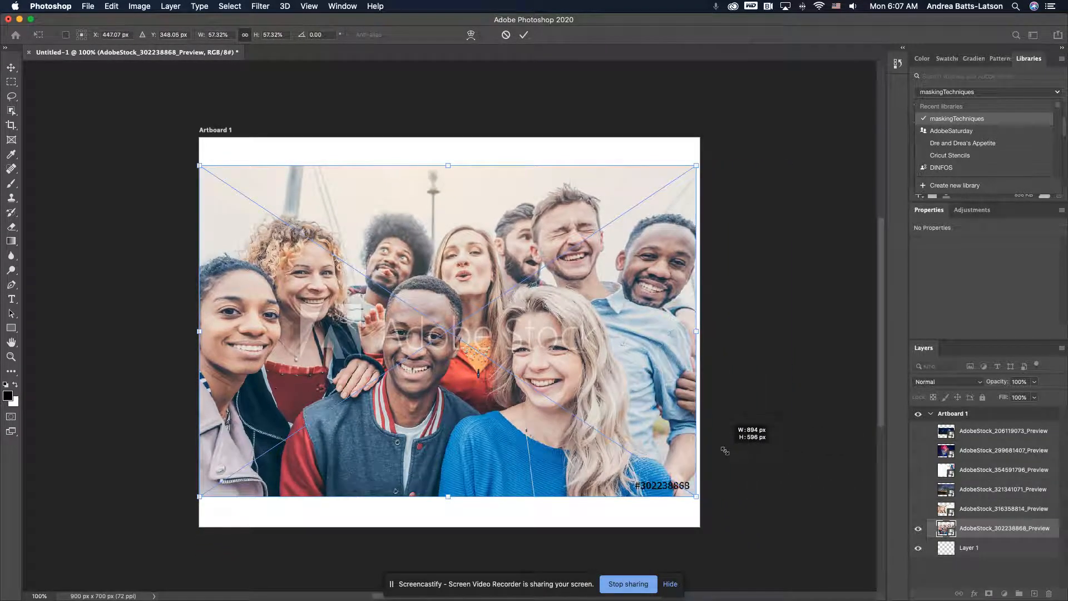
left_click_drag(731, 451, 703, 449)
key("super+z")
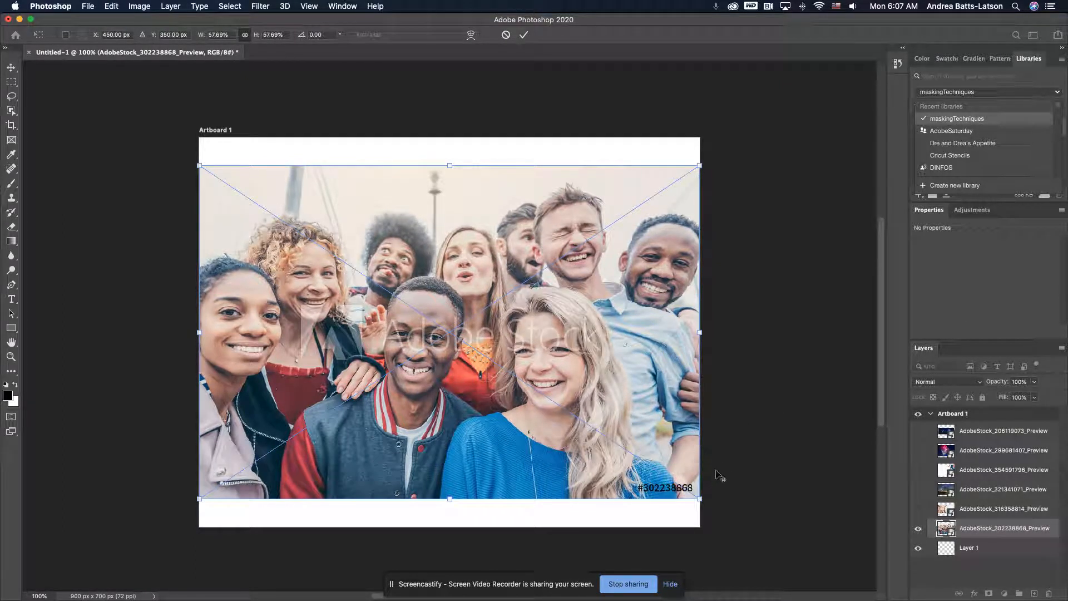
left_click_drag(700, 497, 730, 452)
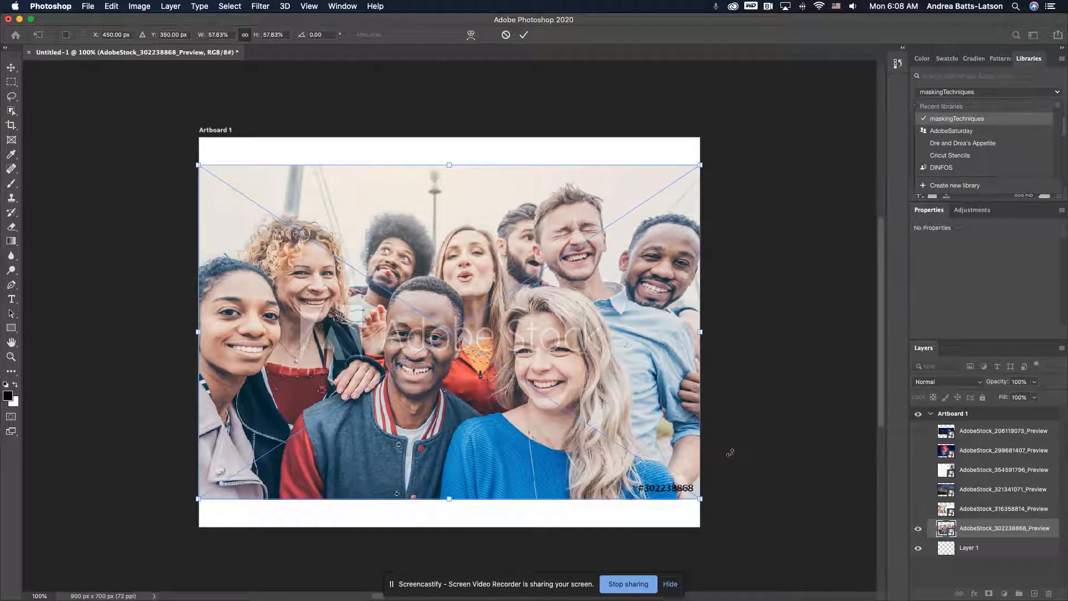
key("Return")
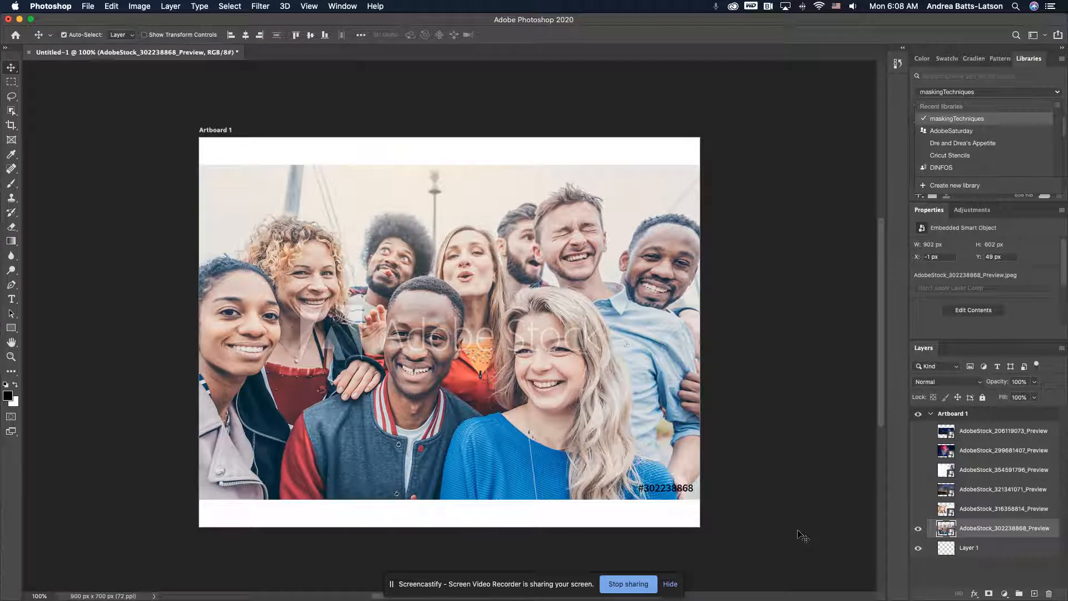
- Show the heart-shaped hands layer AdobeStock_316358814_Preview and move it to about X 183 px, Y 49 px over the group photo
left_click(918, 509)
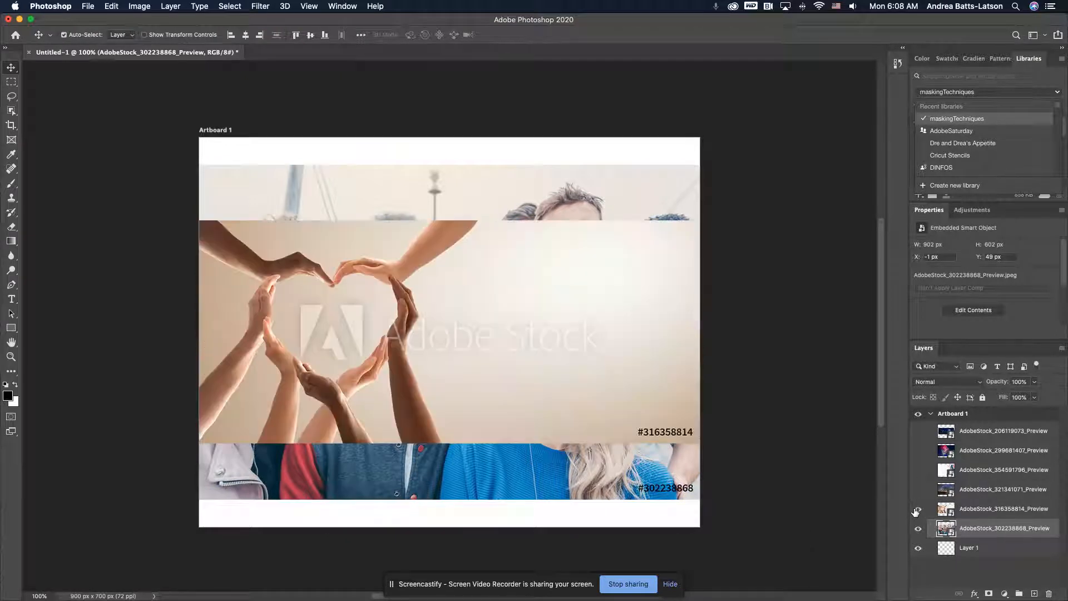
left_click(984, 510)
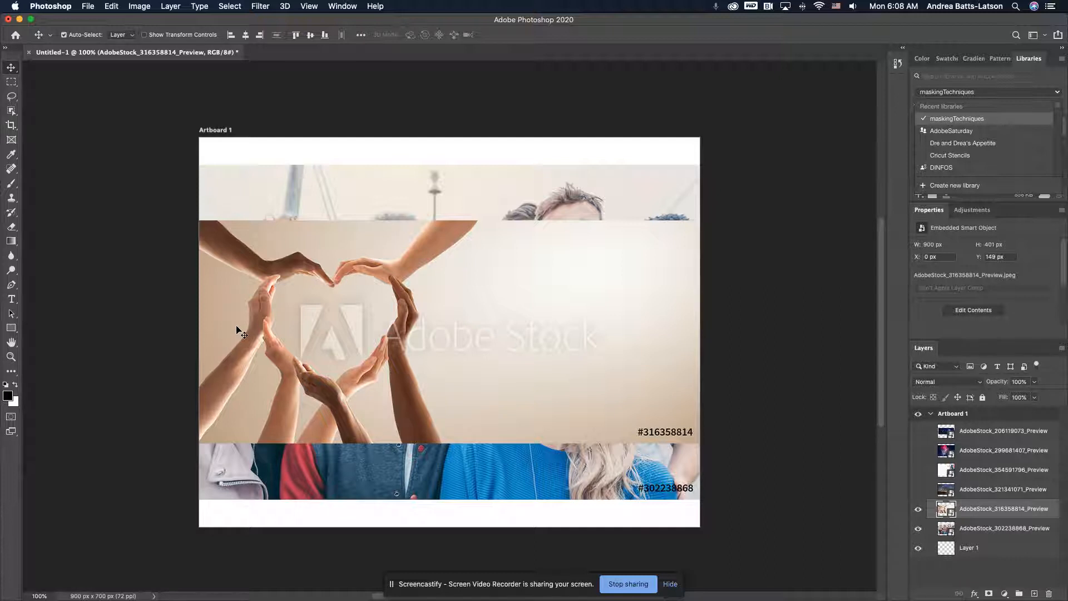
left_click_drag(389, 286, 491, 229)
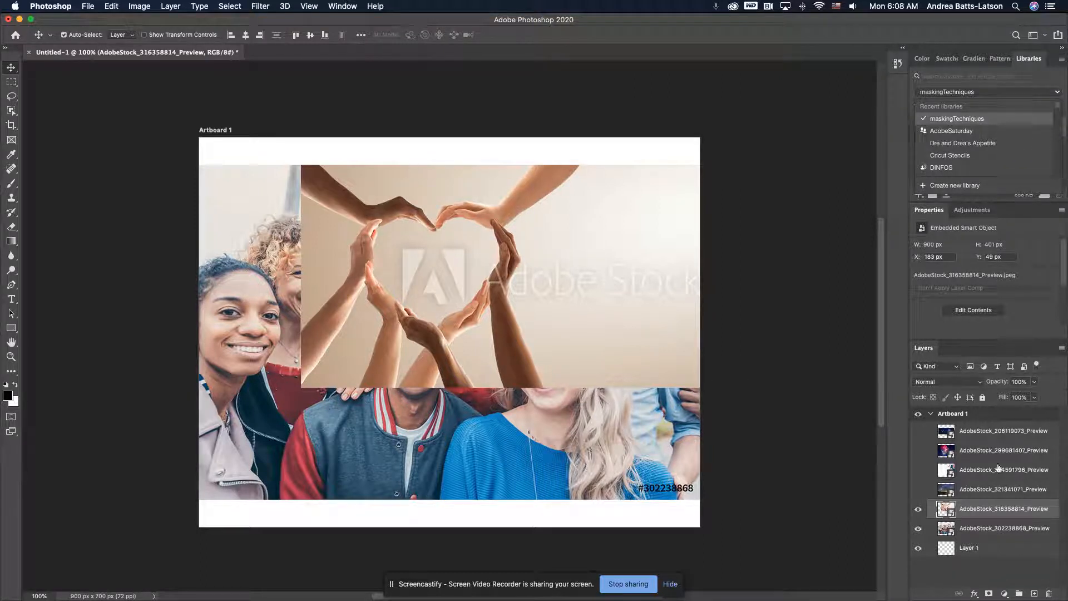
- Show the starry lake layer AdobeStock_321341071_Preview and scale it about its centre to about 1150 × 708 px to cover the artboard
left_click(918, 489)
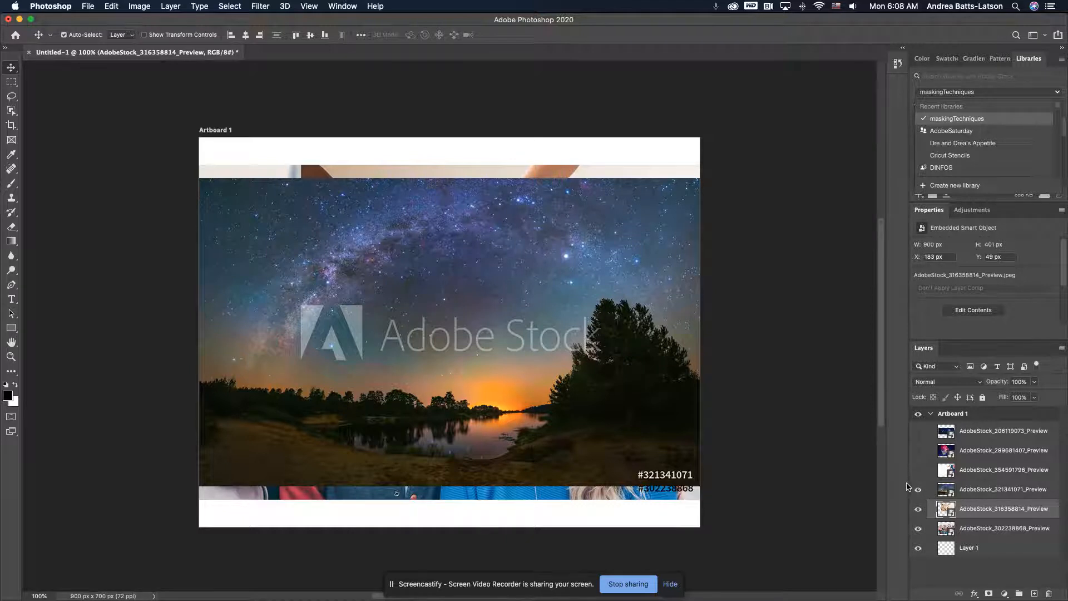
key("super+t")
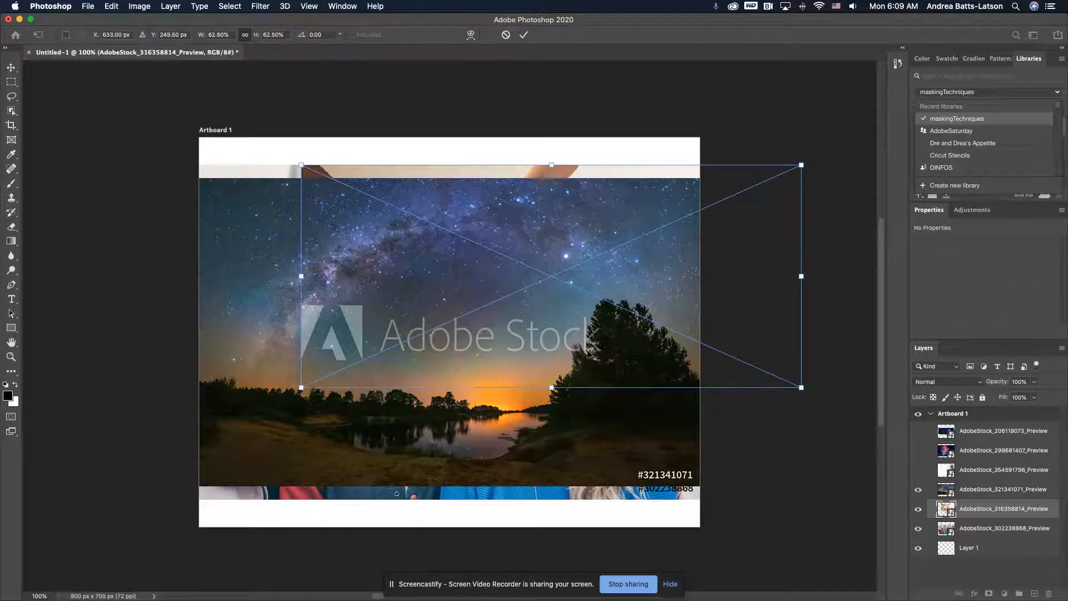
key("Escape")
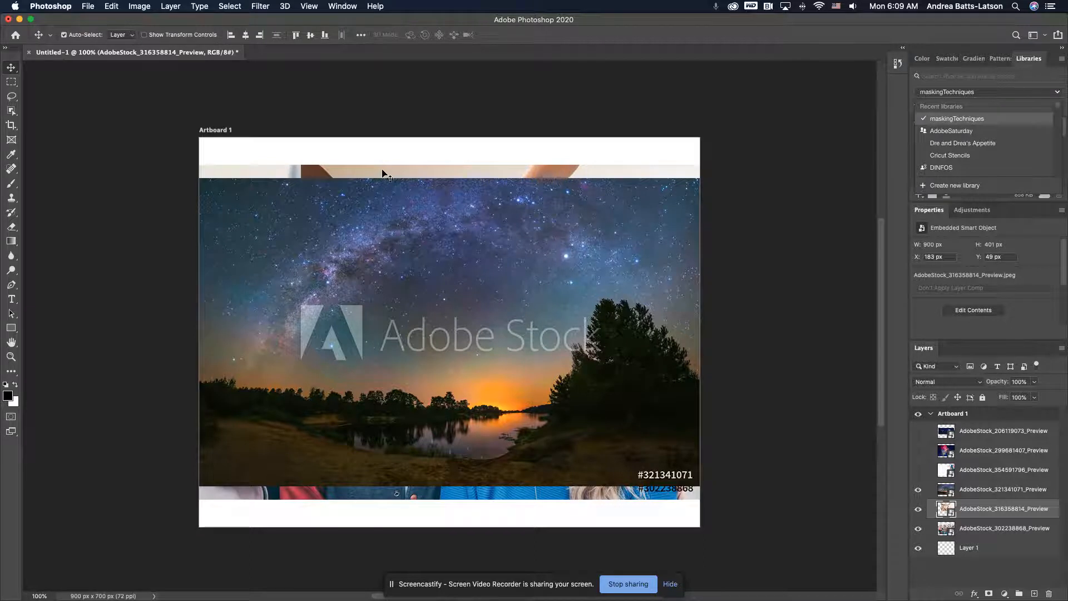
left_click(975, 490)
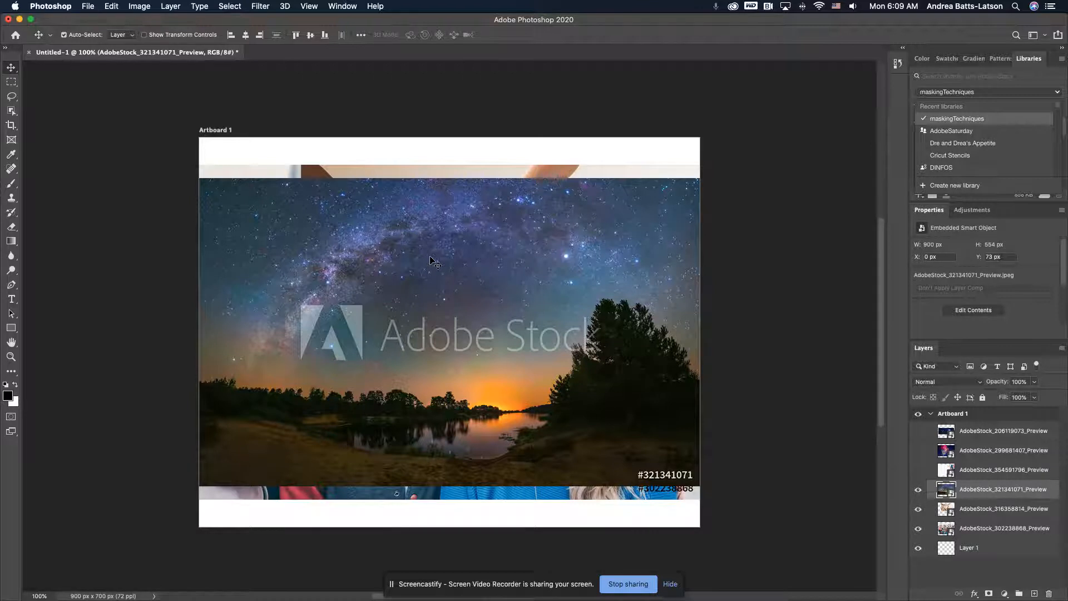
key("super+t")
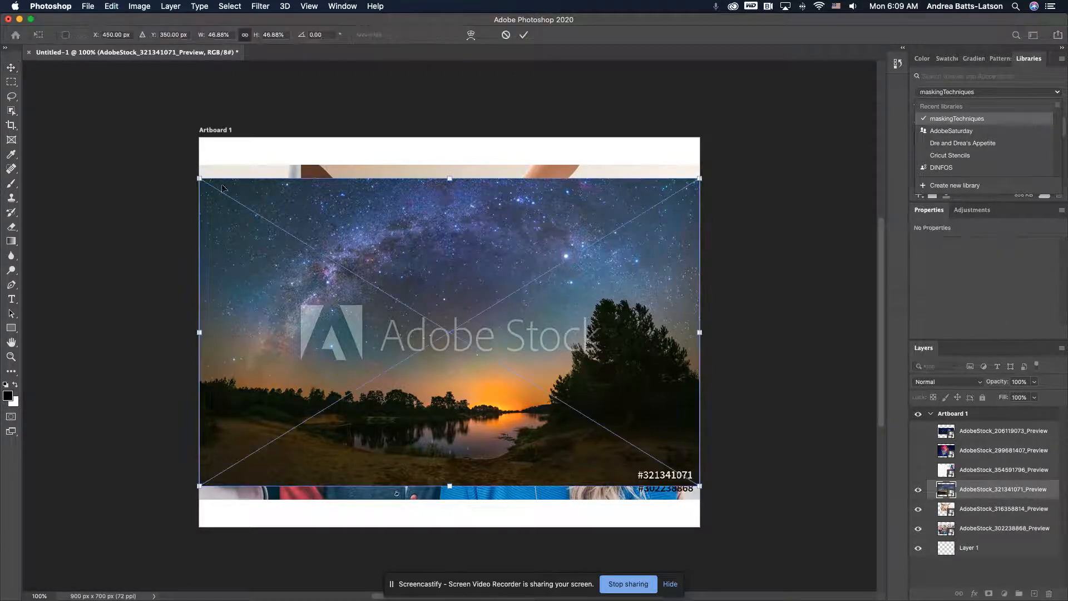
left_click_drag(200, 178, 133, 129)
key("Return")
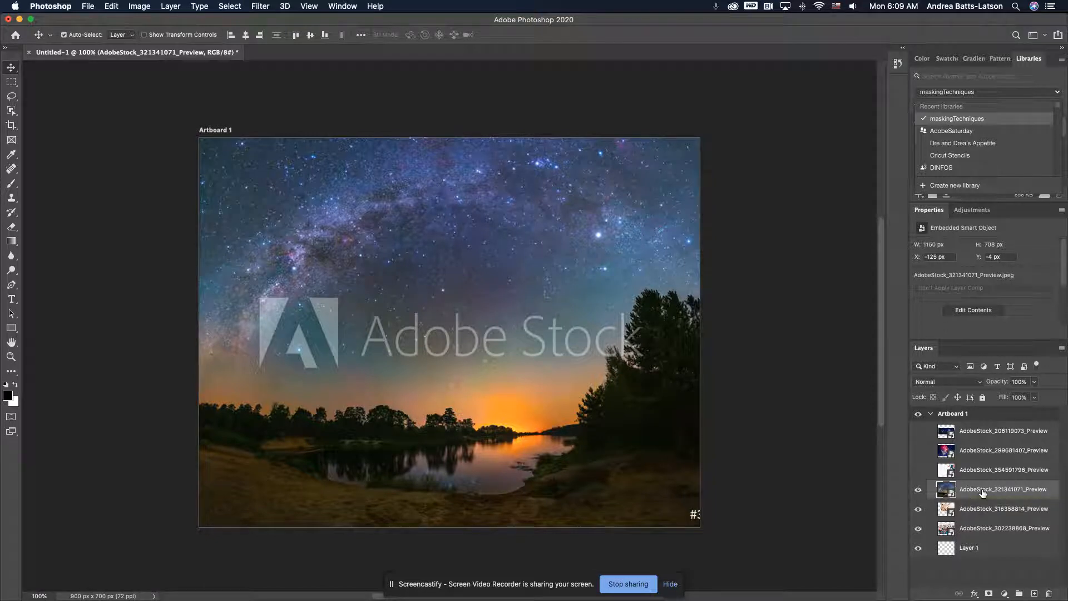
- Move the starry lake layer below the group photo layer and show the paper-fan layer AdobeStock_354591796_Preview
left_click_drag(969, 490, 979, 533)
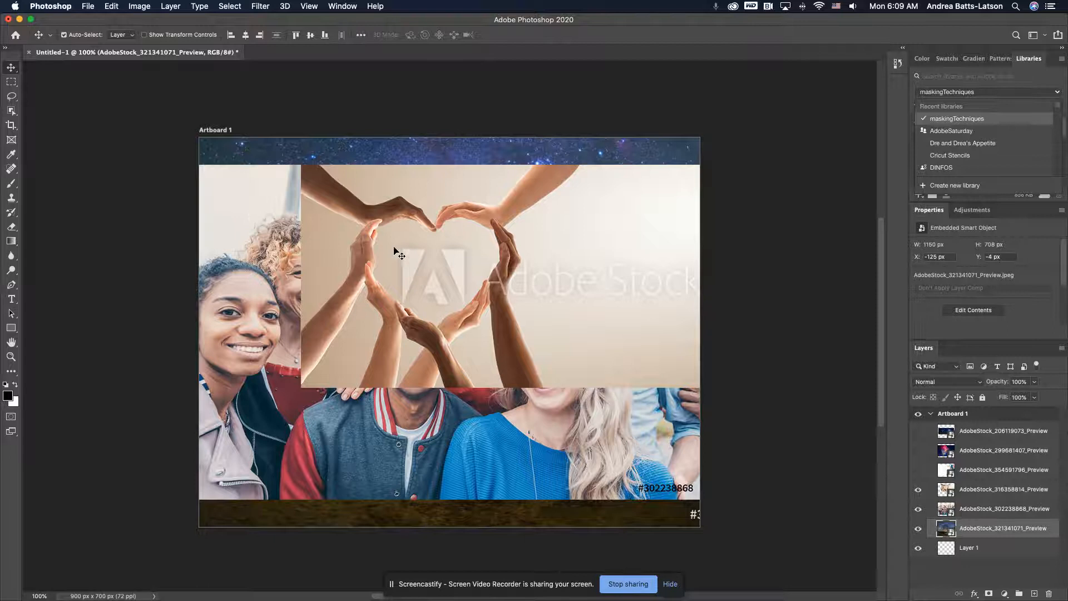
left_click(918, 472)
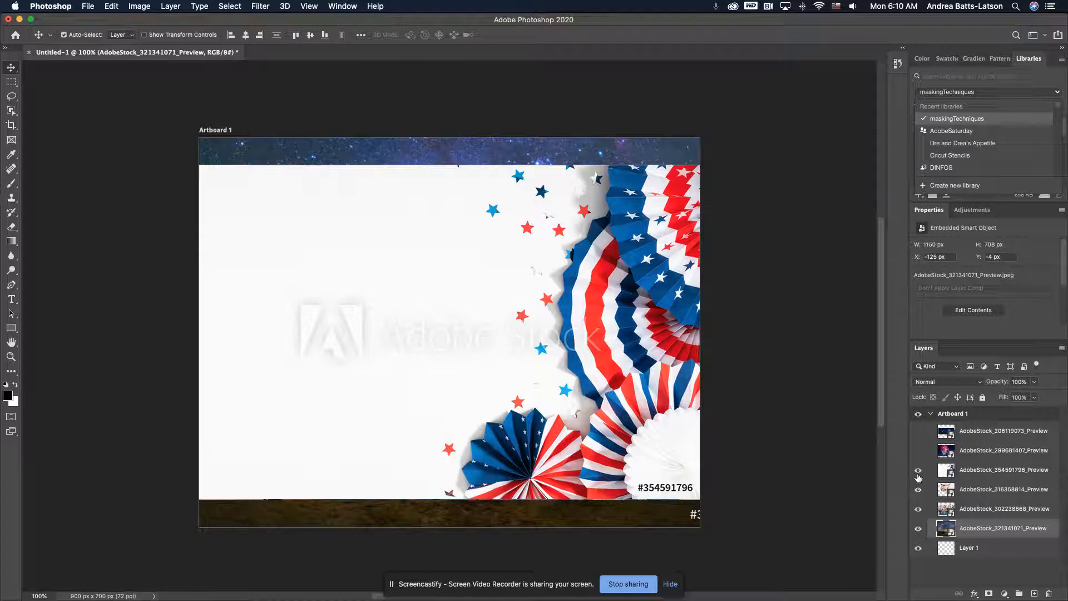
key("super+t")
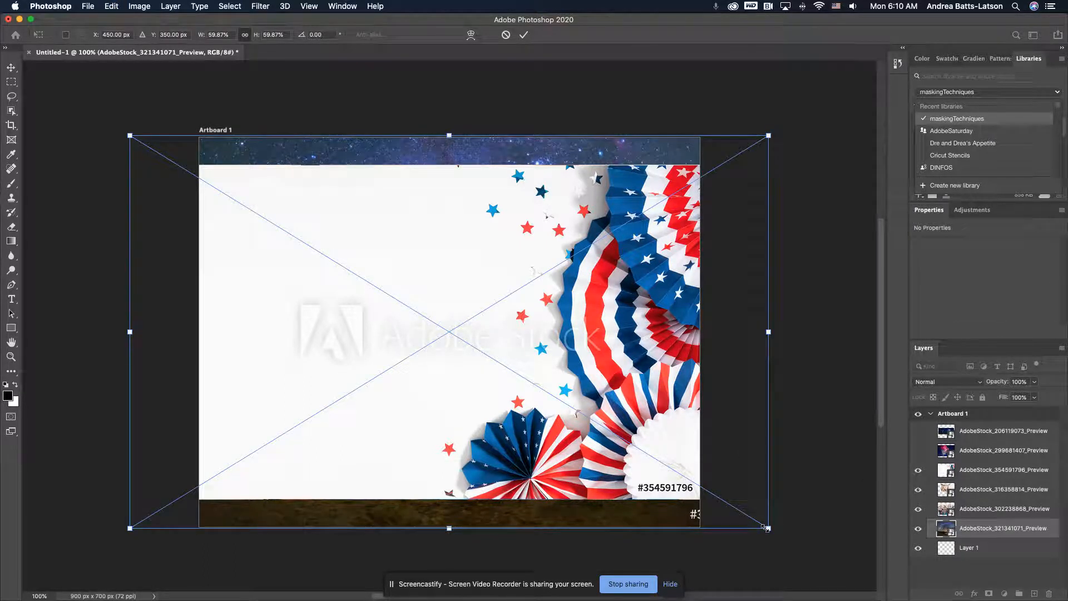
left_click_drag(767, 527, 793, 546)
key("super+z")
key("Return")
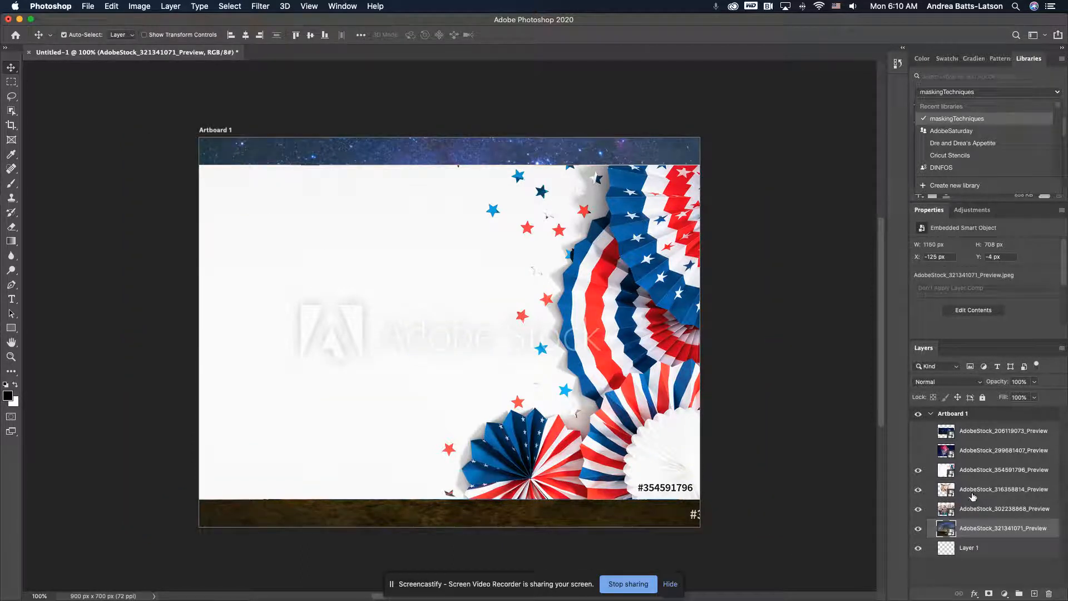
- Scale the paper-fan layer AdobeStock_354591796_Preview about its centre to about 1064 × 710 px so it covers the artboard
left_click(973, 471)
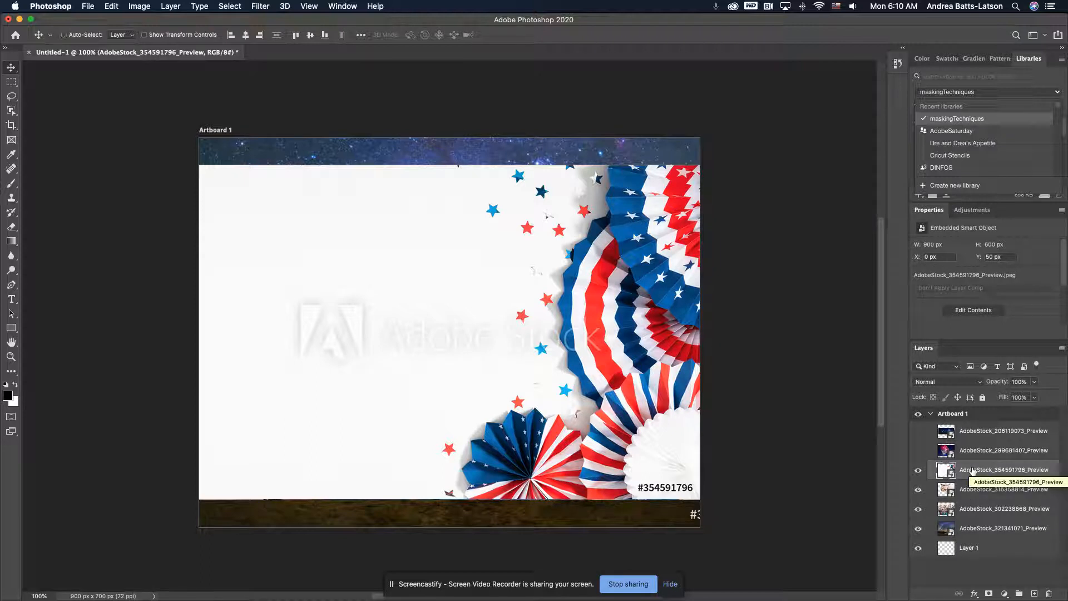
key("super+t")
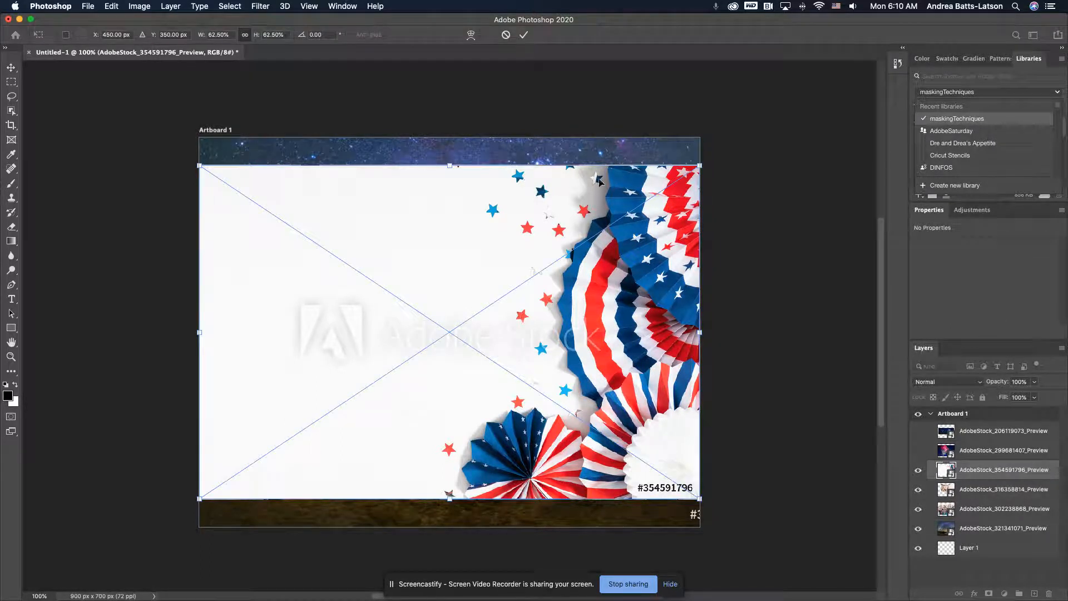
left_click_drag(700, 165, 741, 121)
left_click_drag(741, 121, 740, 125)
key("Return")
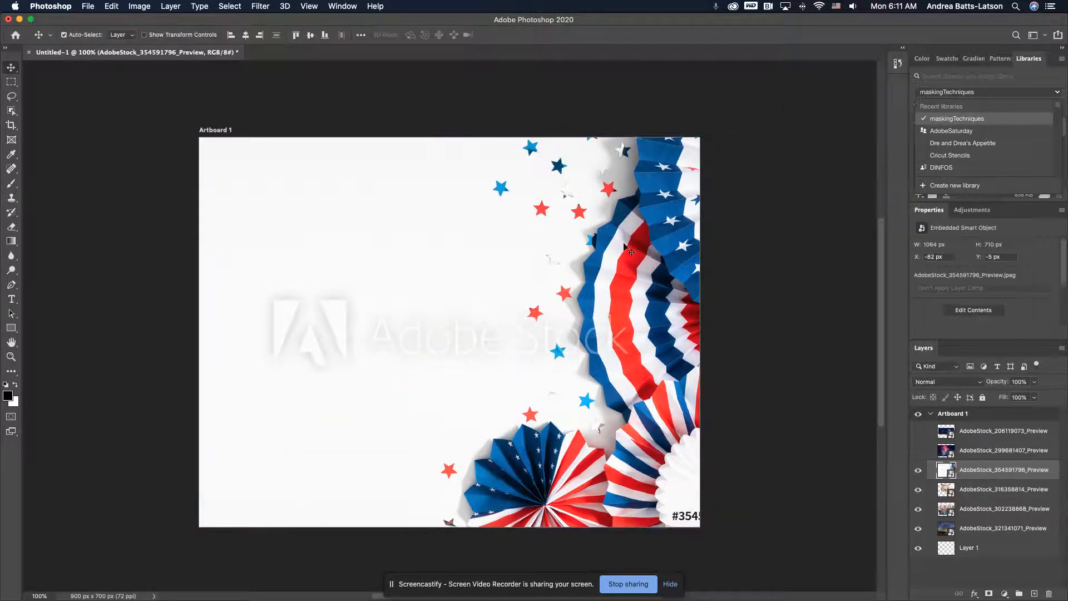
- Nudge the paper-fan layer horizontally to about X -161 px so its right edge lines up with the artboard's right edge
key("Left")
key("Left")
key("Left")
key("Left")
key("Left")
key("Left")
key("Left")
key("Left")
key("Left")
key("Left")
key("Left")
key("Left")
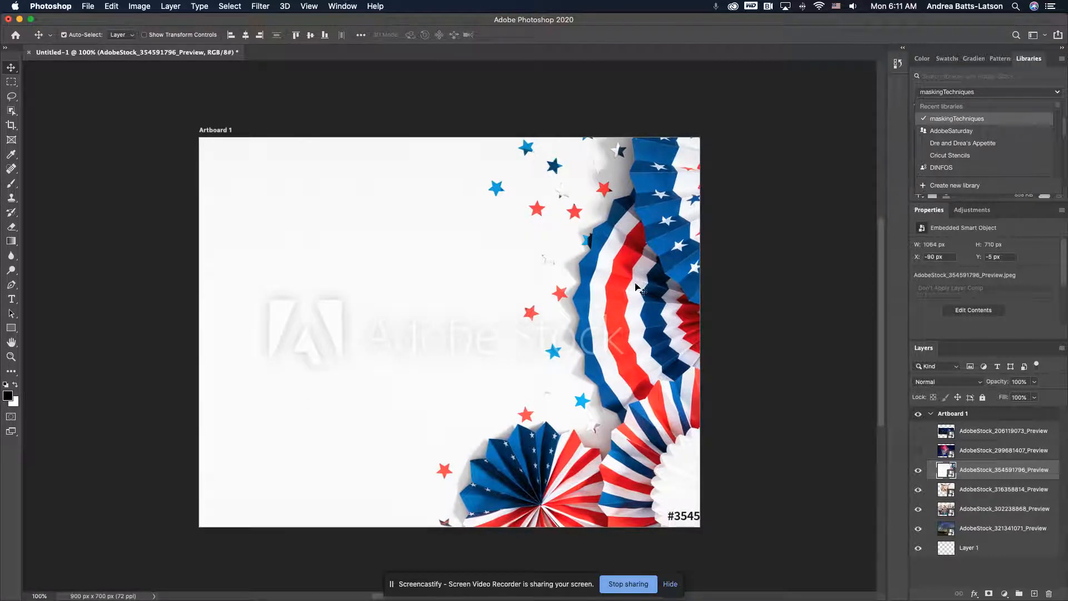
key("Left")
key("Left")
key("Left")
key("Left")
key("Left")
key("Left")
key("Left")
key("Left")
key("Left")
key("Left")
key("Left")
key("Left")
key("Left")
key("Left")
key("Left")
key("Left")
key("Left")
key("Left")
key("Left")
key("Left")
key("Left")
key("Left")
key("Left")
key("Left")
key("Left")
key("Left")
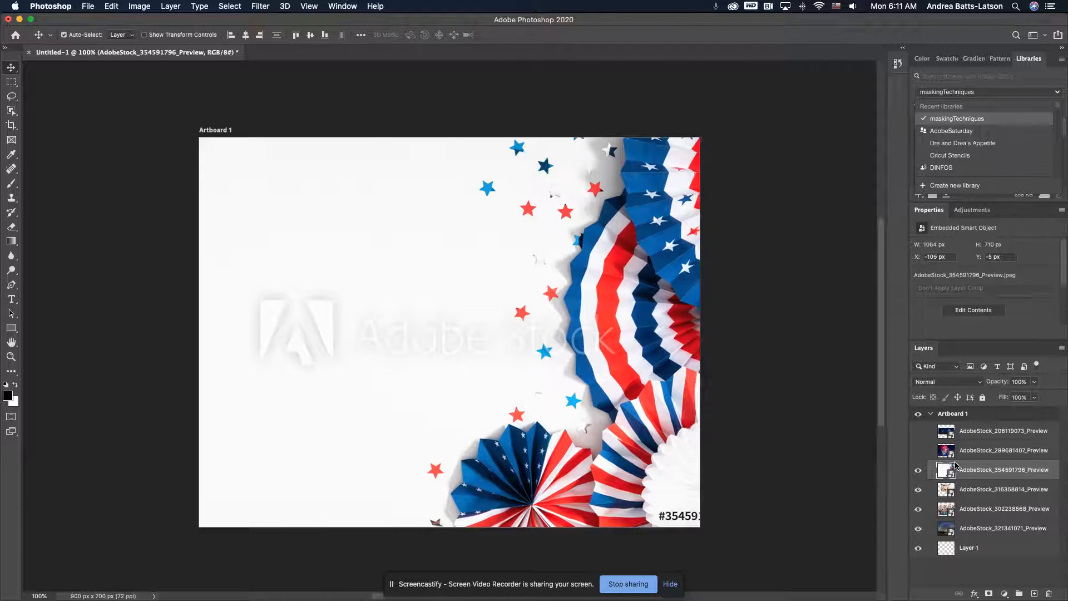
key("Left")
key("Left")
key("Left")
key("Left")
key("Left")
key("Left")
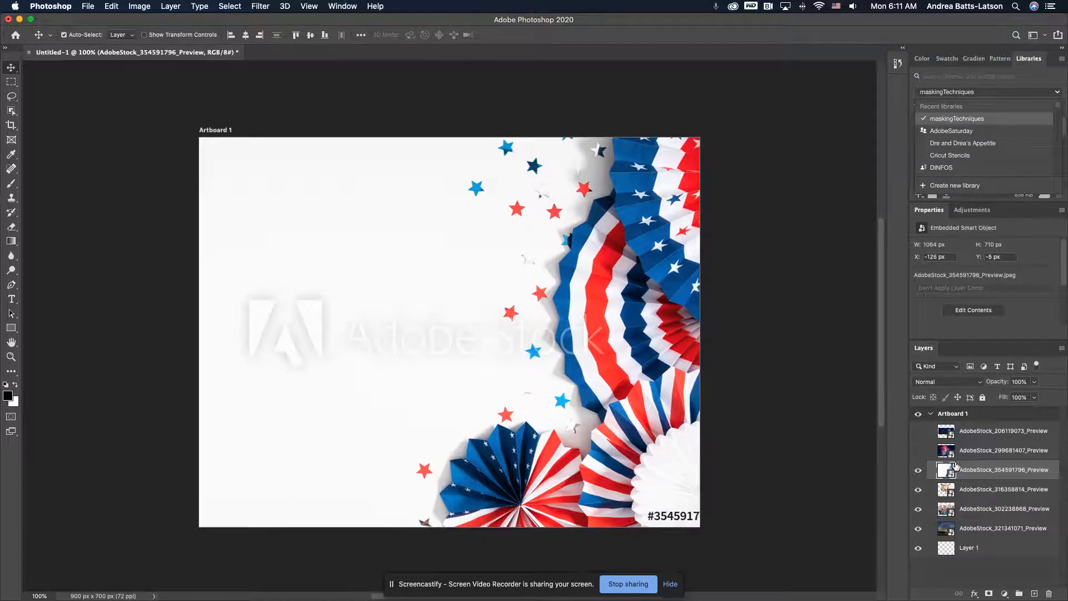
key("Left")
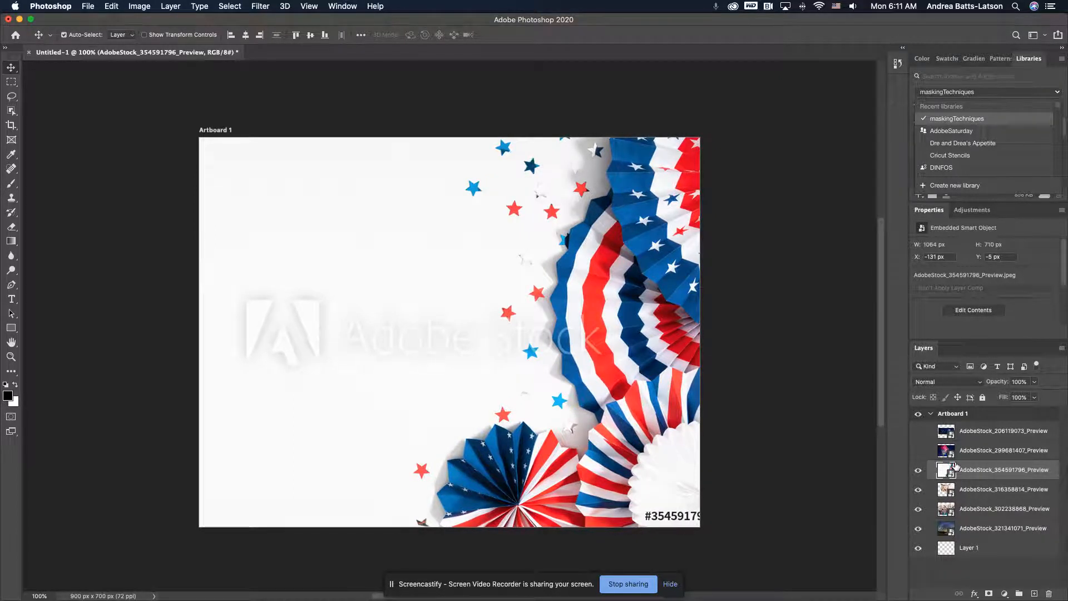
key("shift+Left")
key("shift+Left")
key("shift+Left")
key("shift+Left")
key("shift+Left")
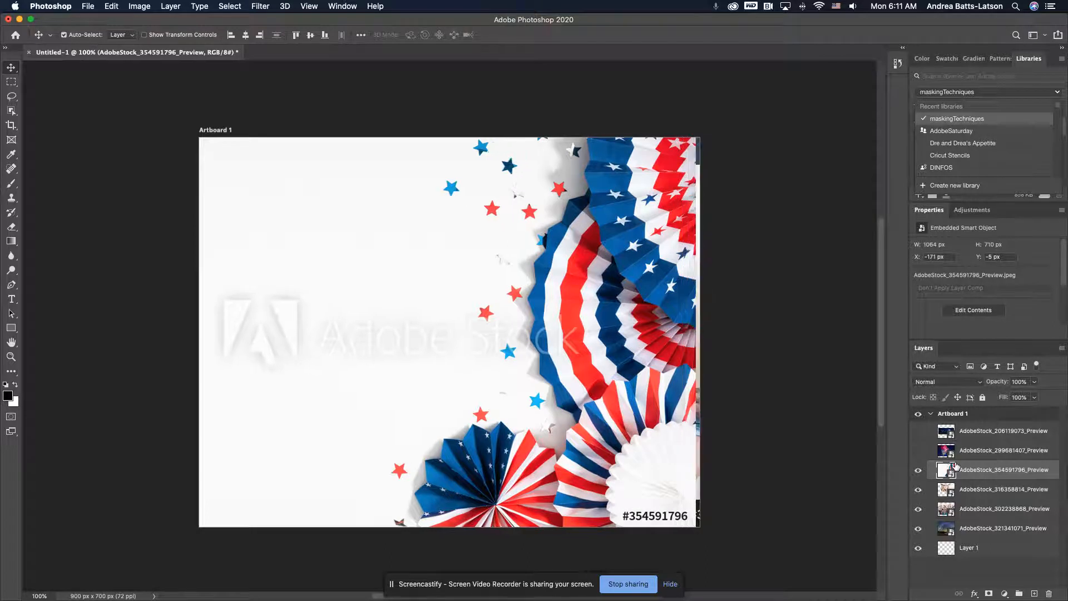
key("shift+Right")
key("shift+Right")
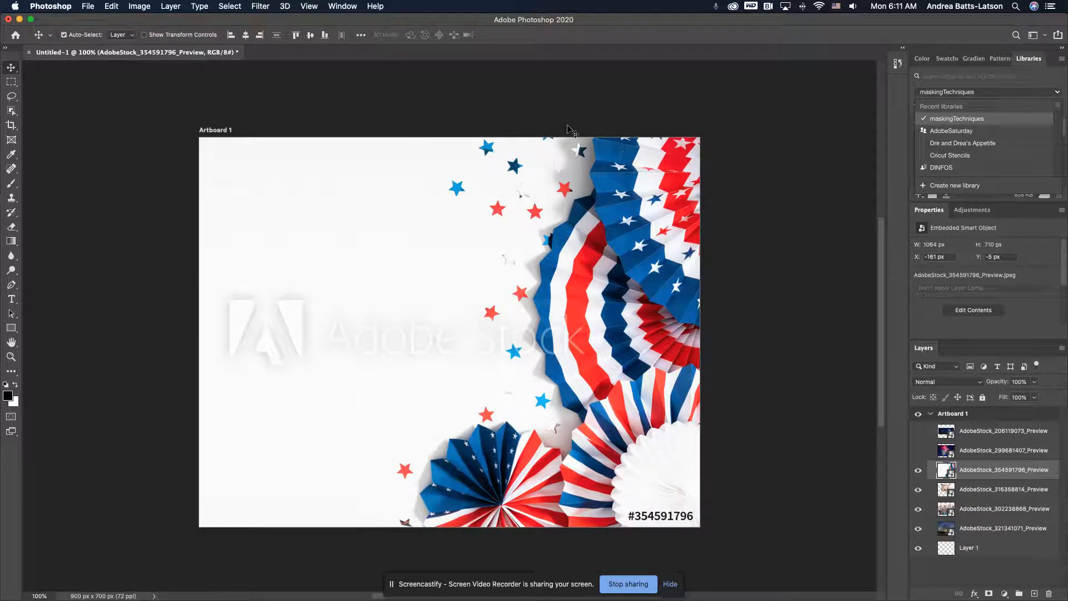
- Show the large fireworks layer AdobeStock_299681407_Preview and scale it proportionally about its centre to about 1052 × 700 px, filling the artboard's height
left_click(918, 452)
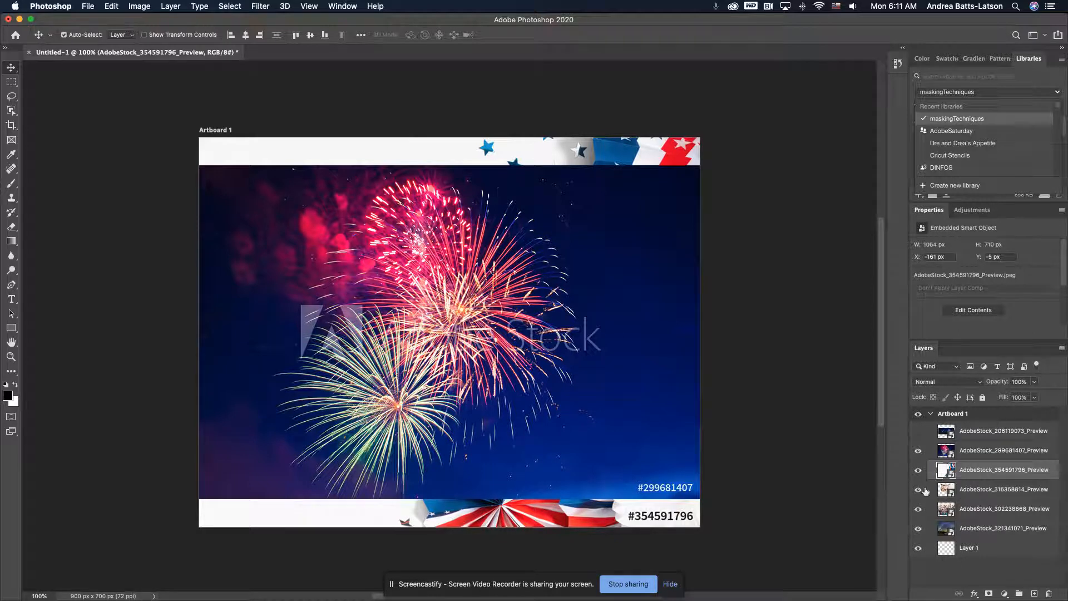
left_click(983, 457)
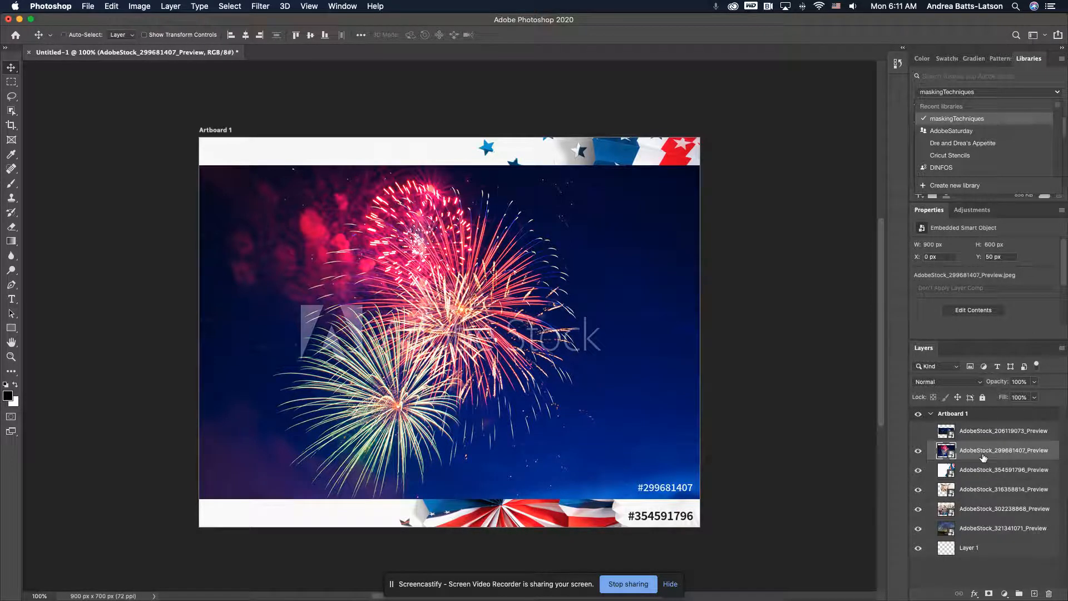
key("super+t")
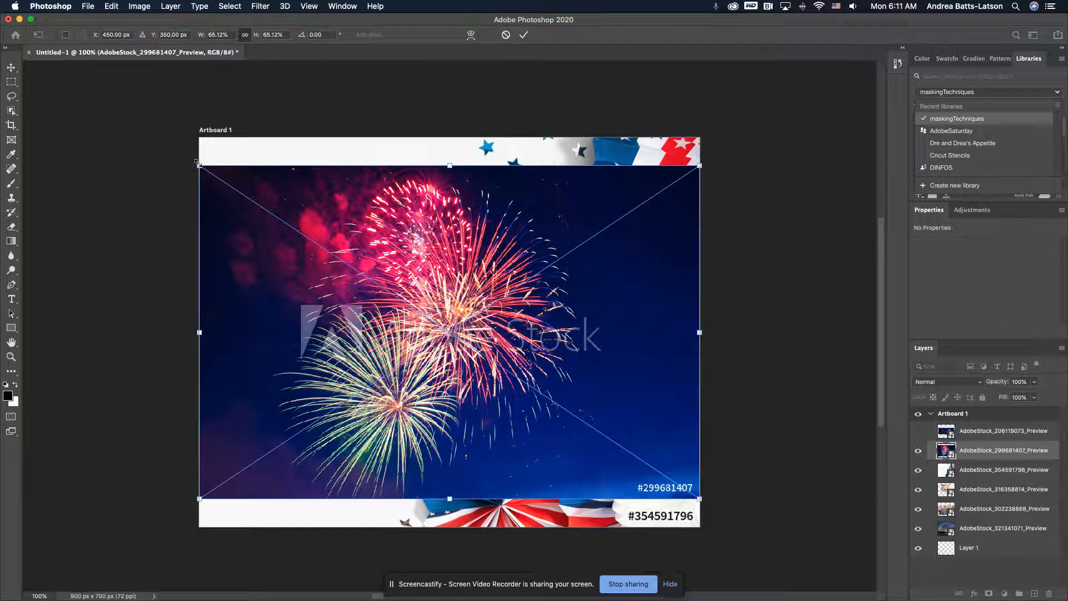
left_click_drag(198, 164, 179, 140)
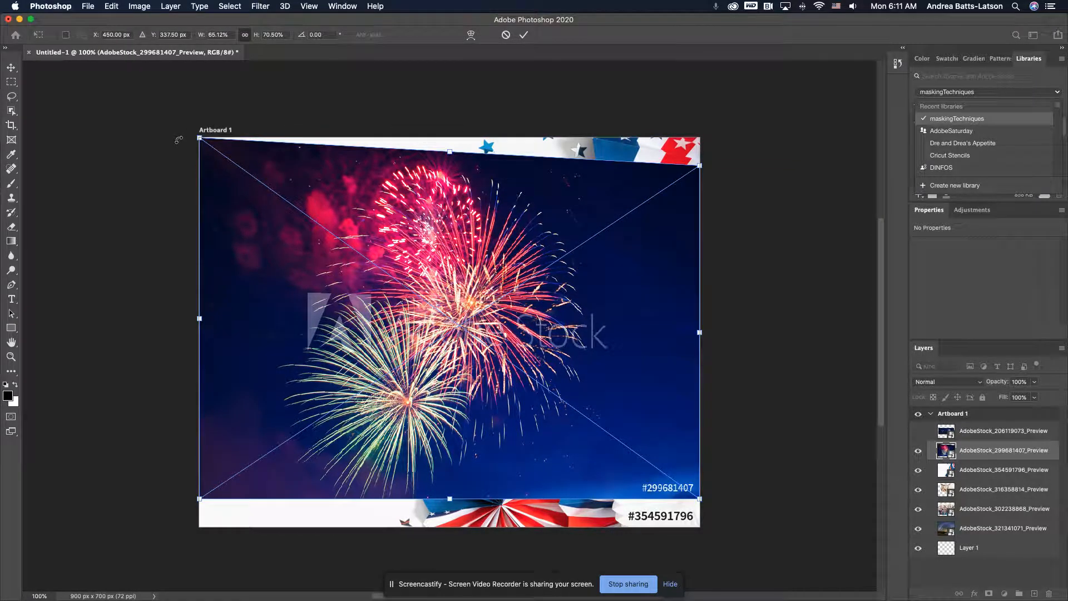
key("super+z")
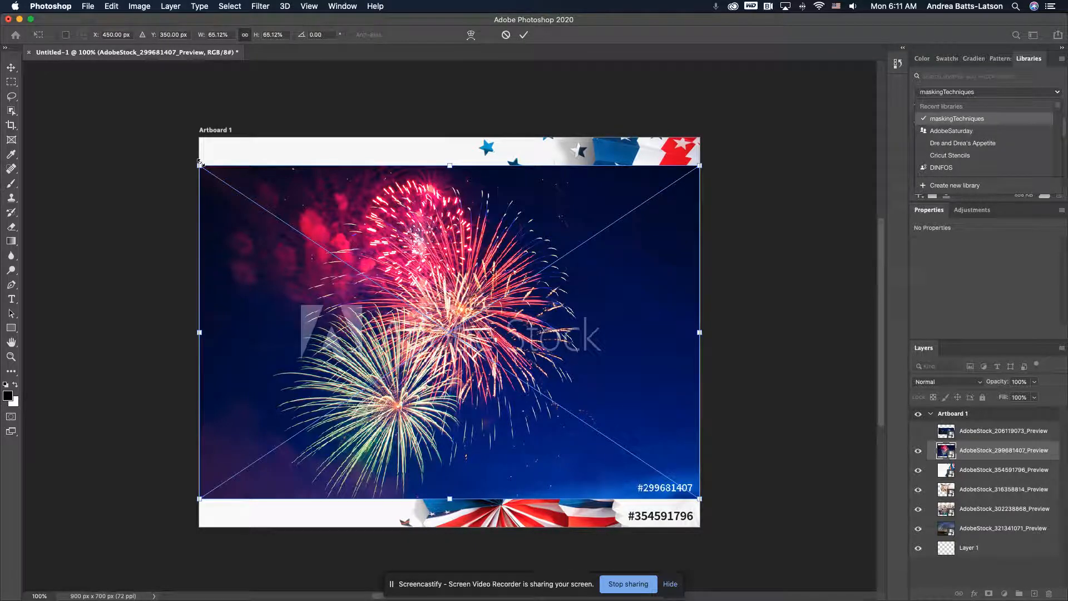
left_click_drag(199, 164, 157, 135)
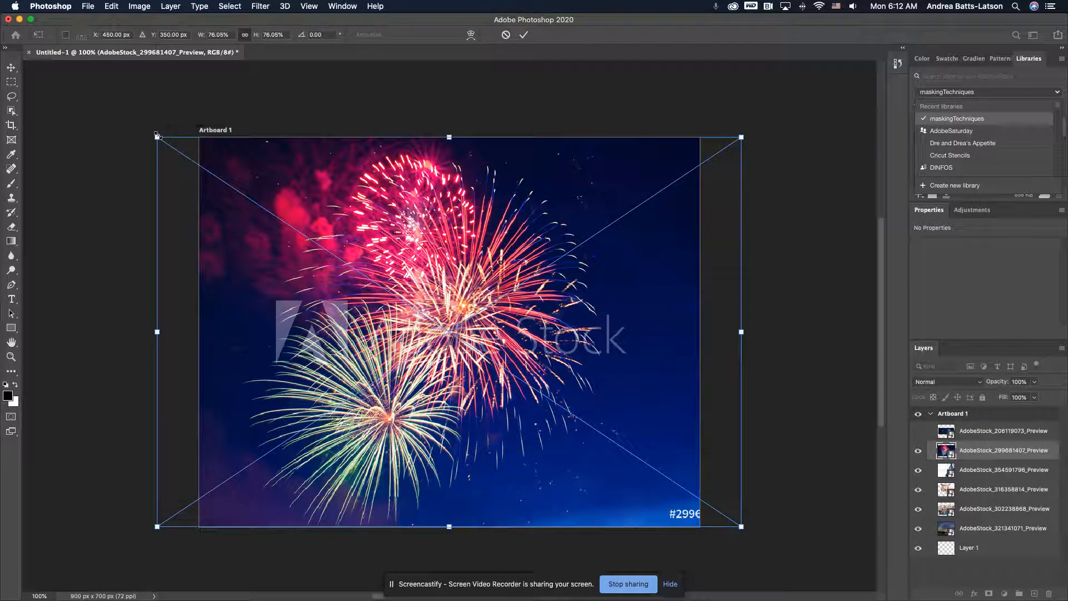
- Nudge the large fireworks layer horizontally to about X -6 px so its left edge sits just outside the artboard's left edge
key("Right")
key("Right")
key("Right")
key("Right")
key("Right")
key("Right")
key("Right")
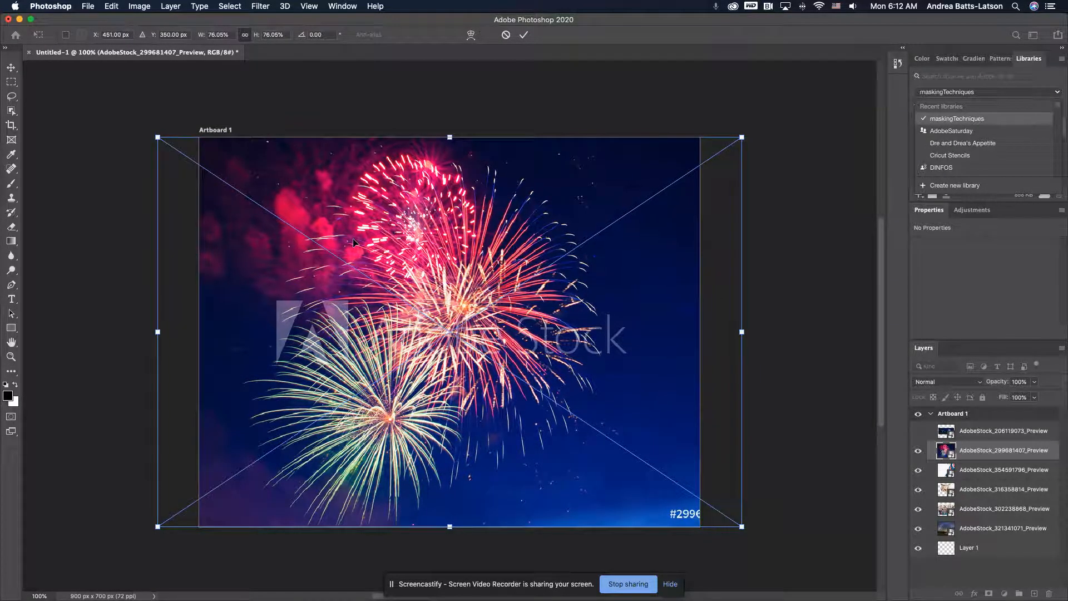
key("Right")
key("Right")
key("Right")
key("Right")
key("Right")
key("Right")
key("Right")
key("Right")
key("Right")
key("Right")
key("Right")
key("Right")
key("Right")
key("Right")
key("Right")
key("Right")
key("Right")
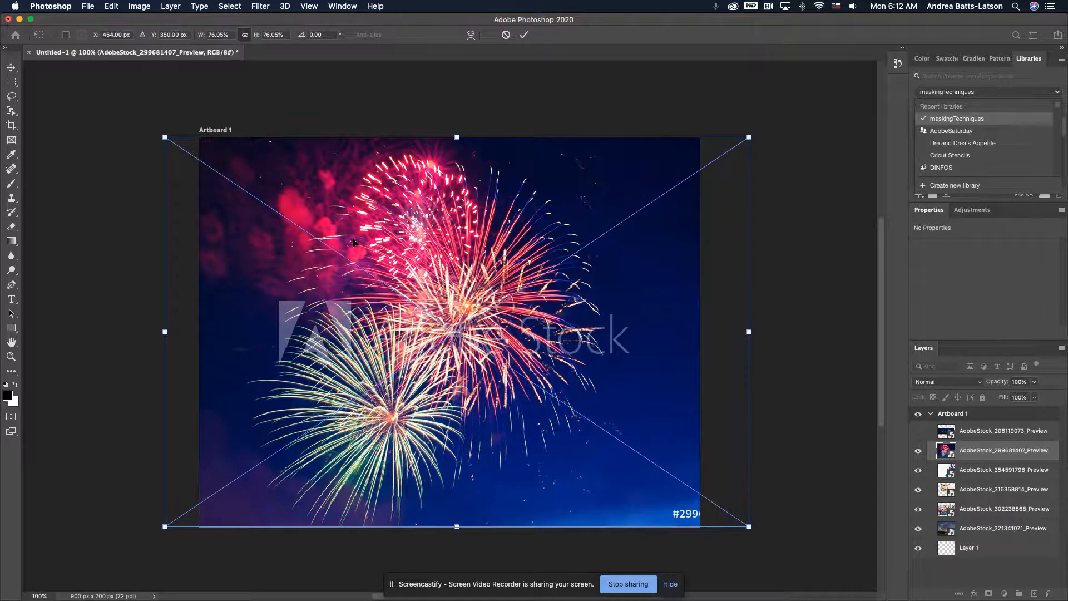
key("Right")
key("Right")
key("Right")
key("Right")
key("Right")
key("Right")
key("Right")
key("Right")
key("Right")
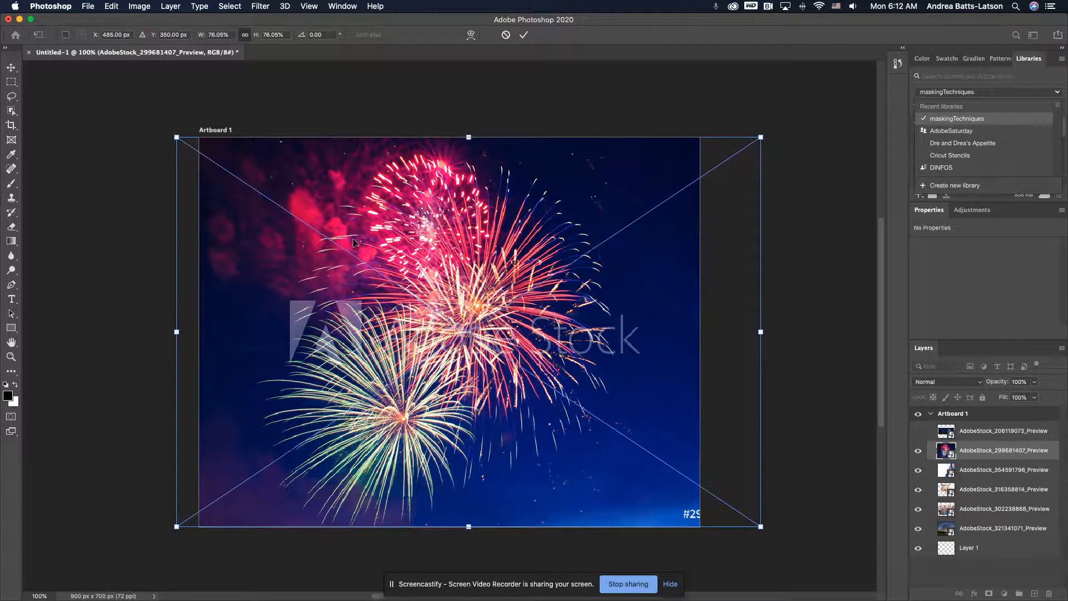
key("Right")
key("Right")
key("Right")
key("Right")
key("Right")
key("Right")
key("Right")
key("Right")
key("Right")
key("Right")
key("Right")
key("Right")
key("Right")
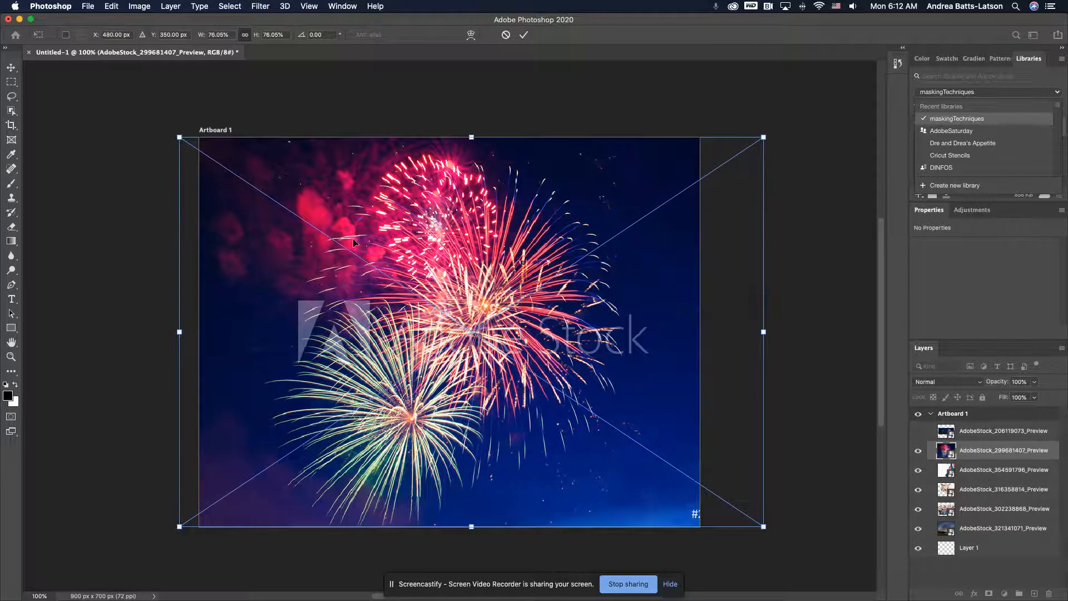
key("Right")
key("Right")
key("Right")
key("Right")
key("Right")
key("Right")
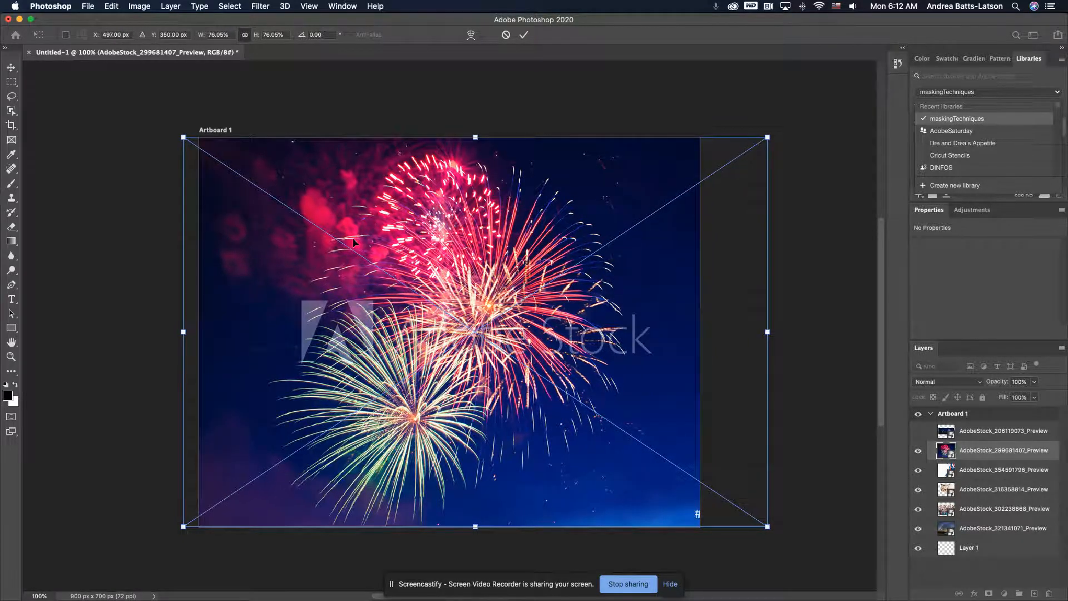
key("Right")
key("Right")
key("Right")
key("Right")
key("Right")
key("Right")
key("Right")
key("Right")
key("Right")
key("Right")
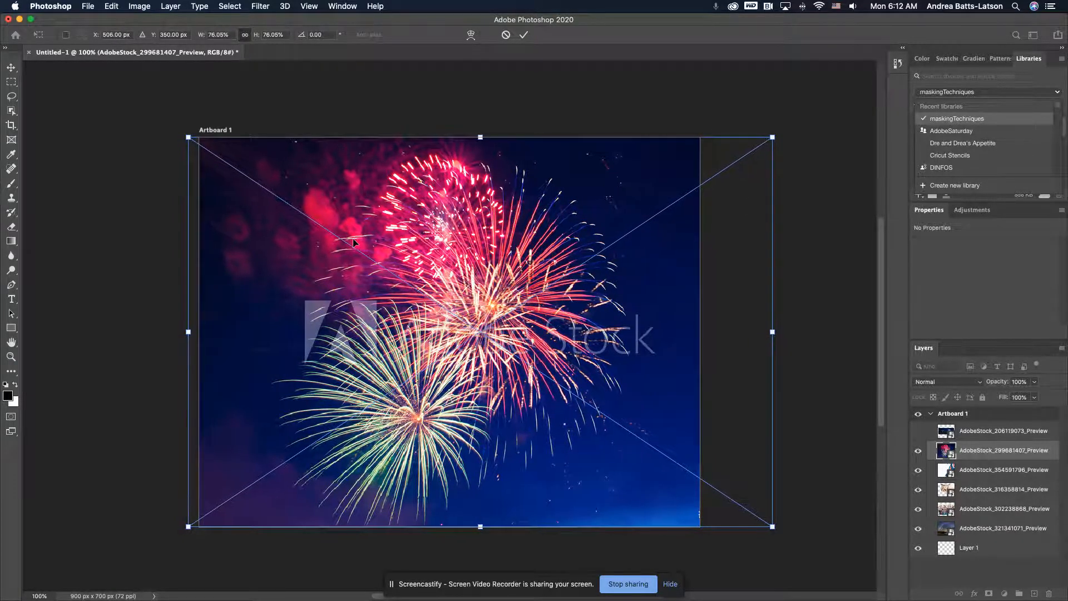
key("Right")
key("Right")
key("Right")
key("Right")
key("Right")
key("Right")
key("Right")
key("Right")
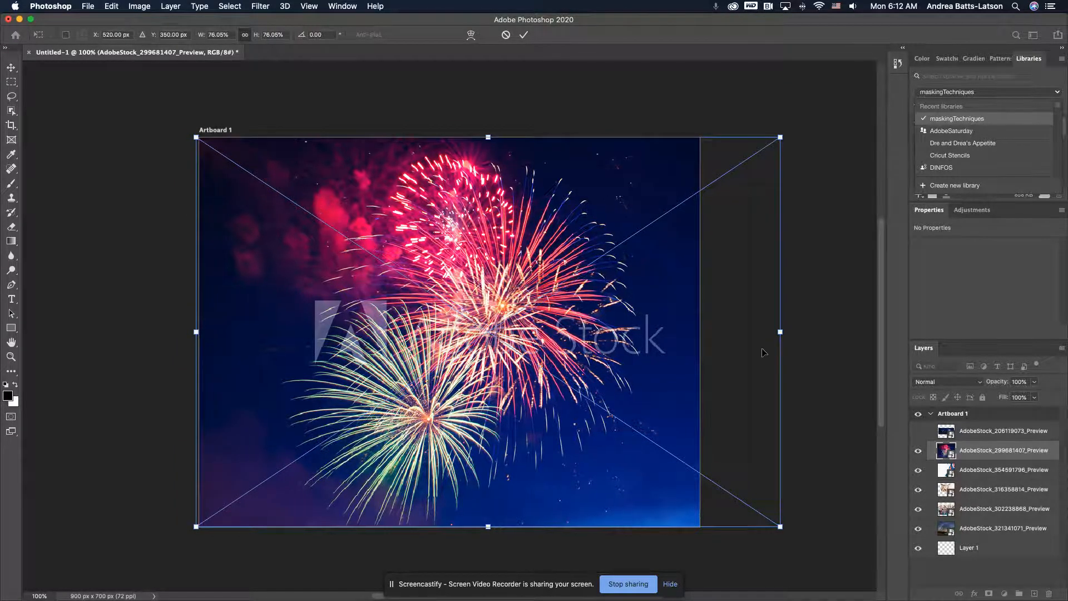
key("Return")
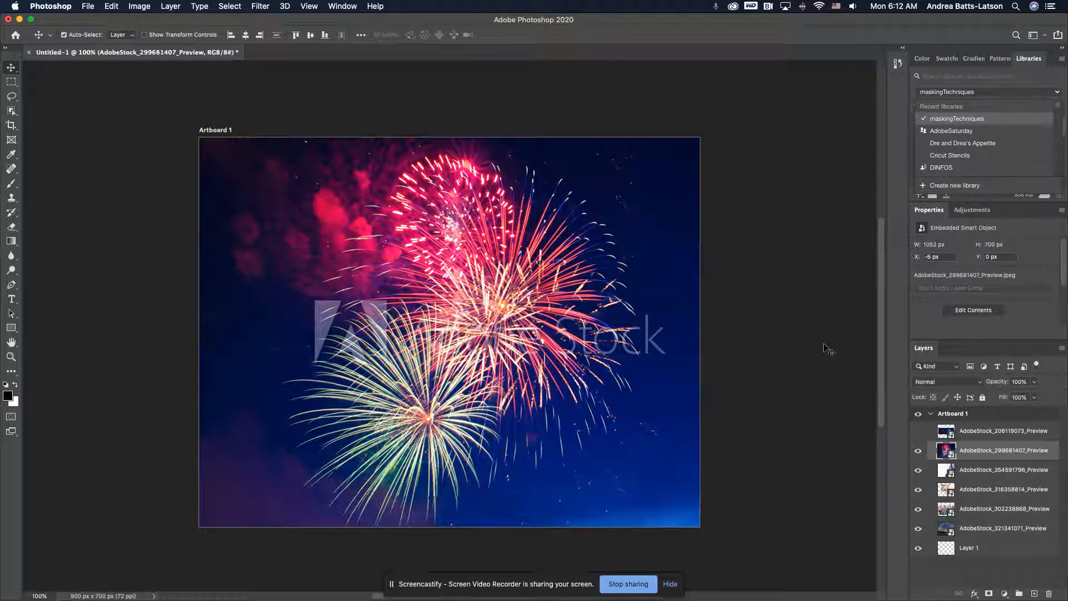
key("super+t")
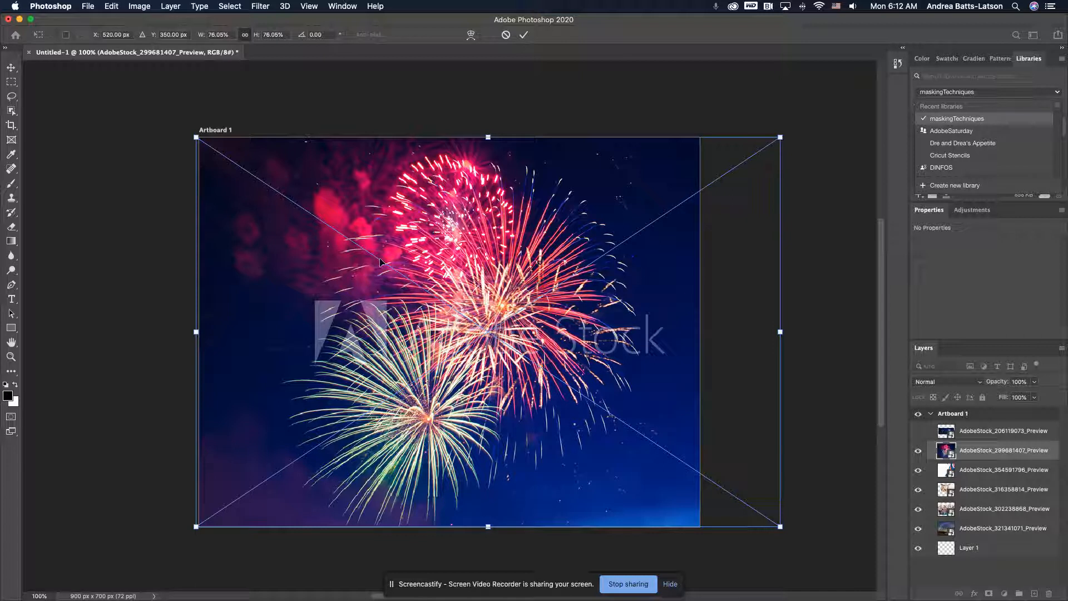
left_click(523, 36)
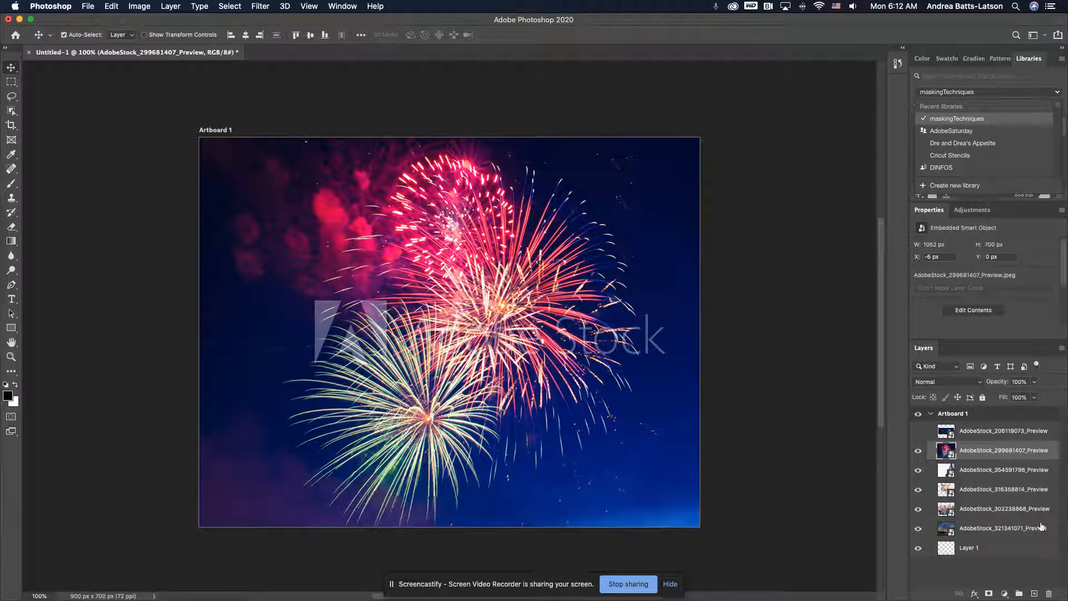
- Move the large fireworks layer below the paper-fan layer, then preview layer AdobeStock_206119073_Preview, hide it again and select it
left_click_drag(970, 453, 969, 473)
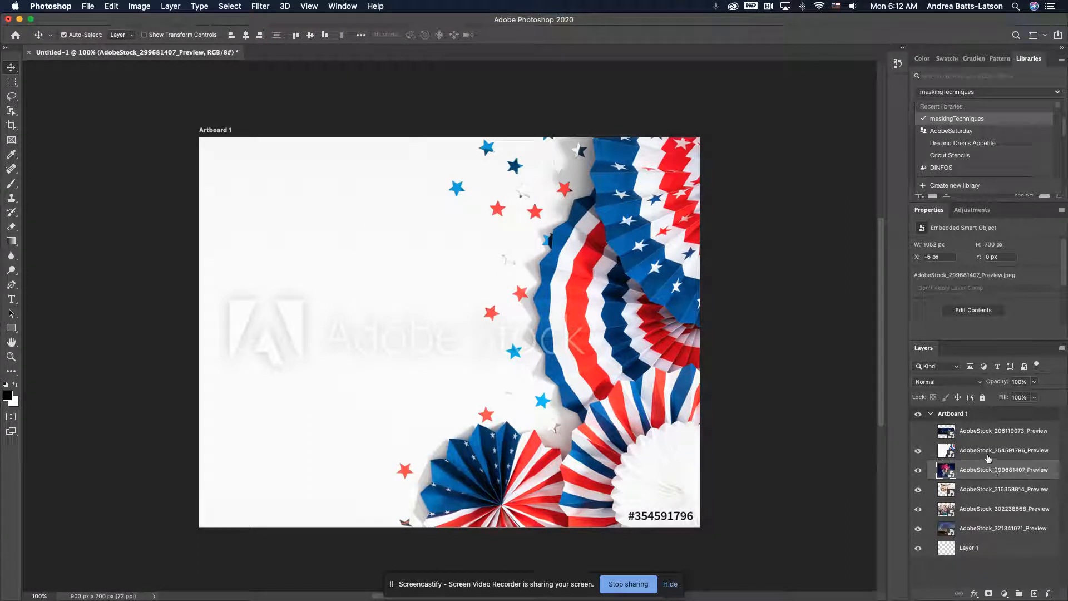
left_click(919, 432)
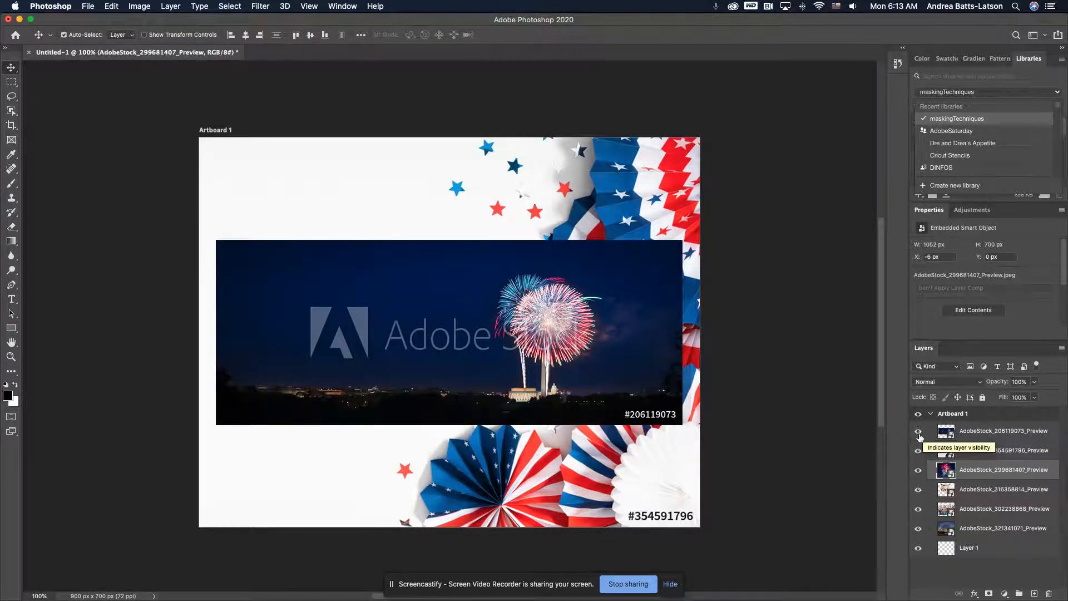
left_click(918, 432)
mouse_move(999, 440)
left_mouse_down()
mouse_move(1033, 452)
mouse_move(1049, 504)
mouse_move(1007, 439)
left_mouse_up()
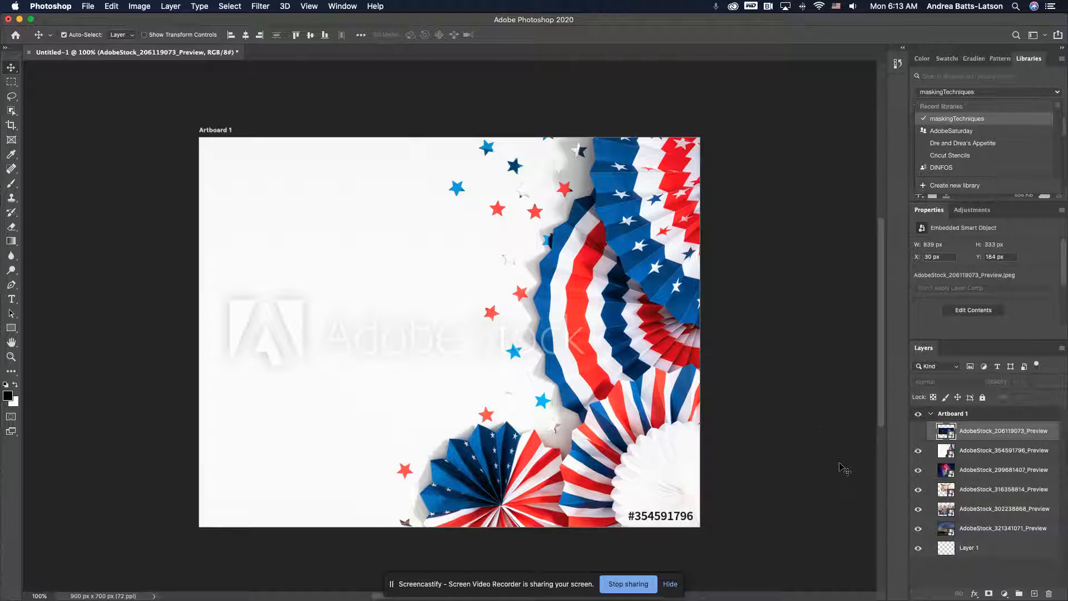
- Save the composition to cloud documents under the name demo_online_2020
left_click(85, 6)
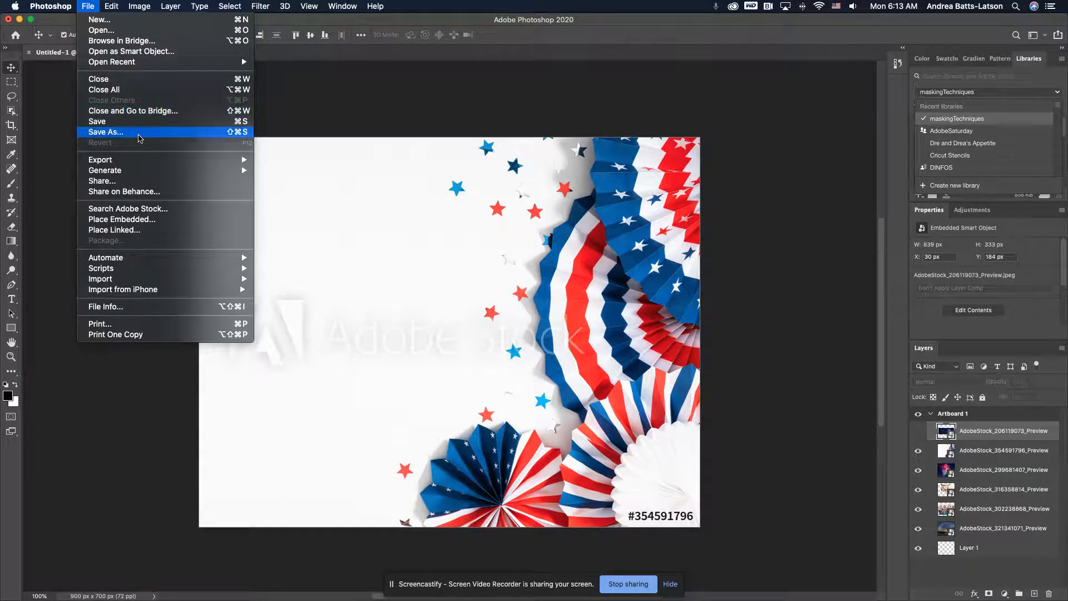
left_click(140, 132)
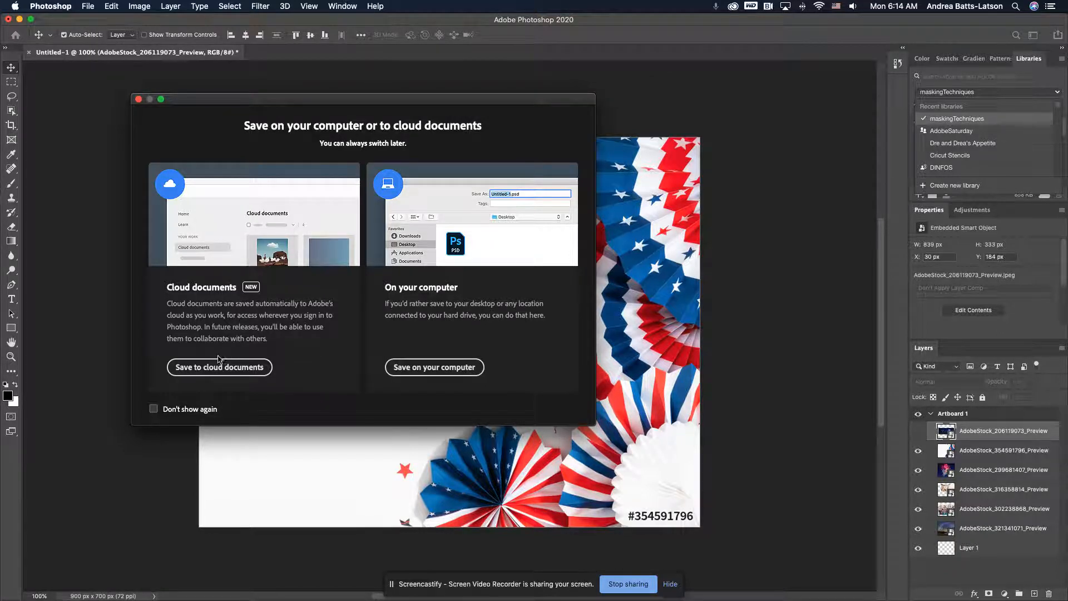
left_click(232, 376)
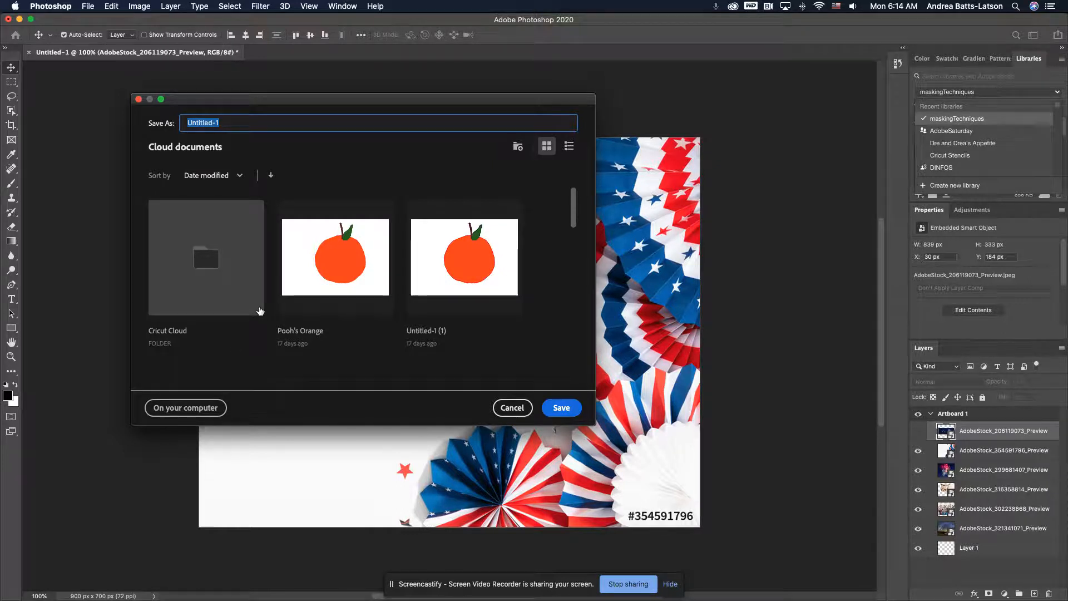
type("demo")
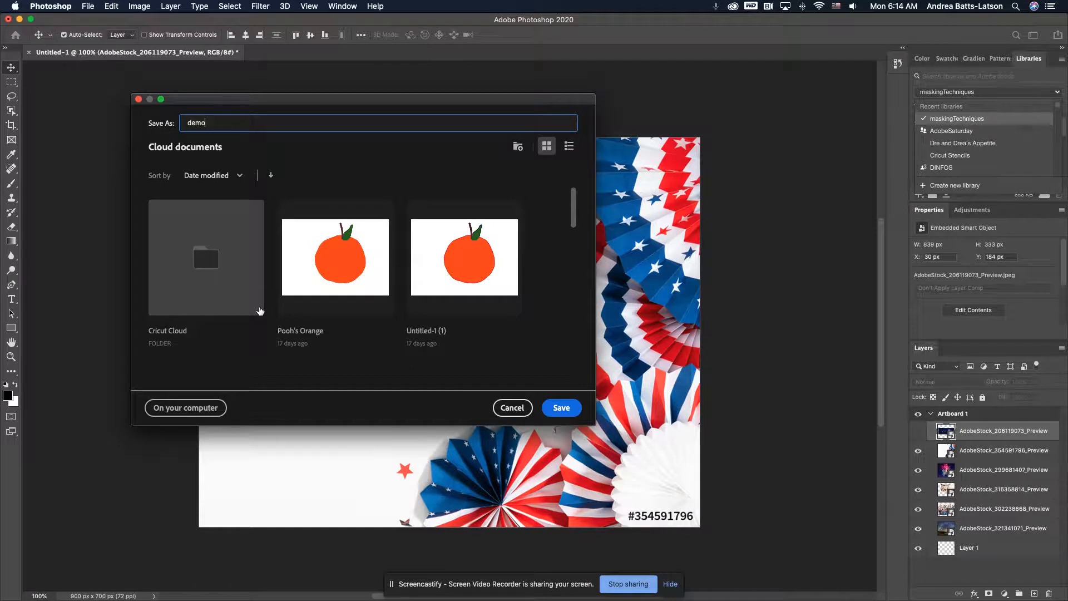
type("_online_")
type("2020")
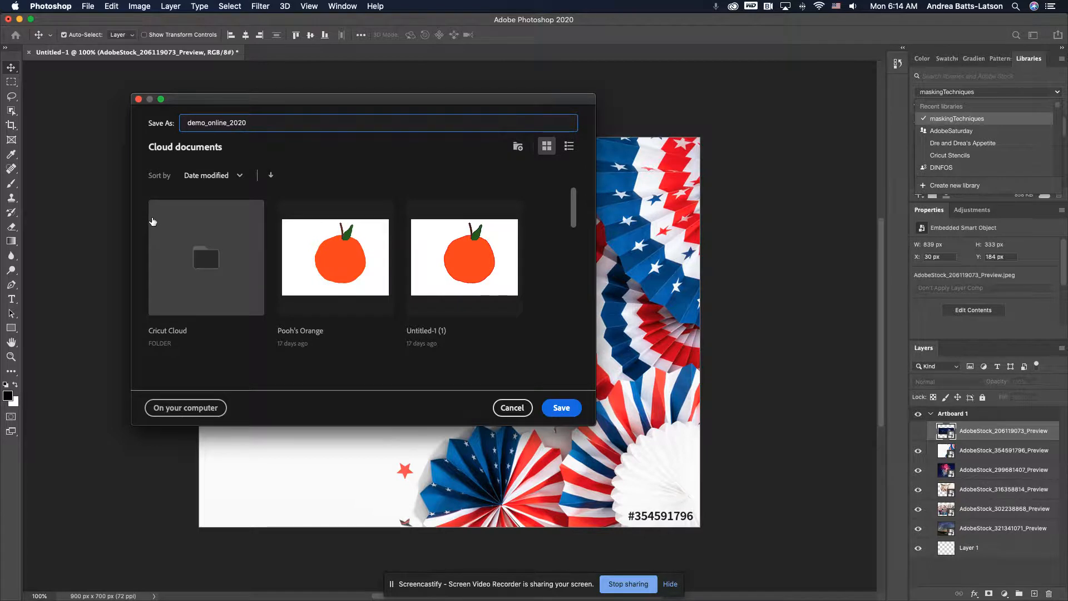
left_click(561, 408)
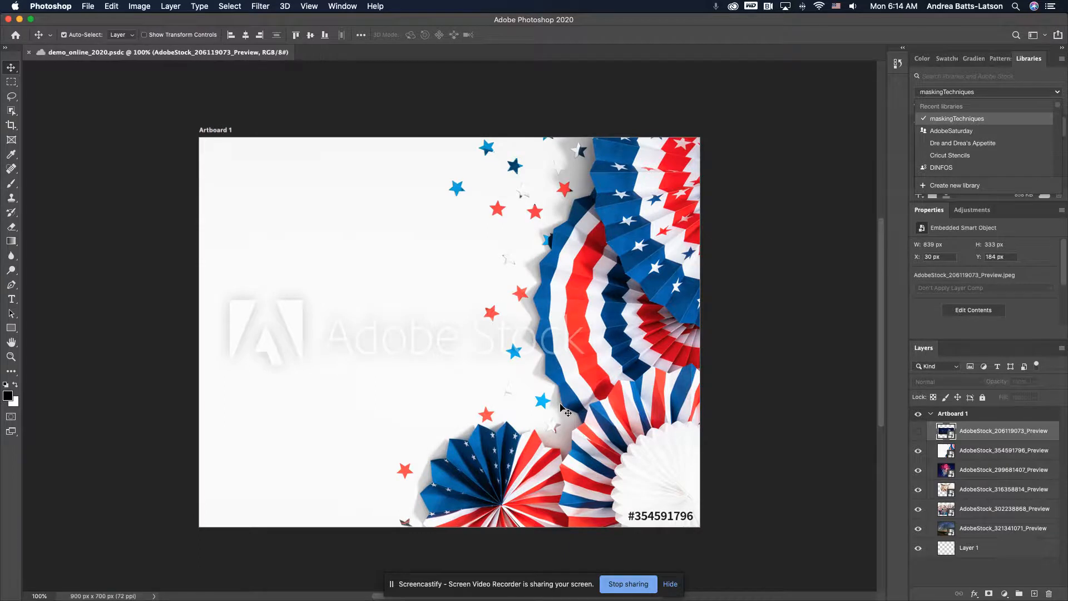